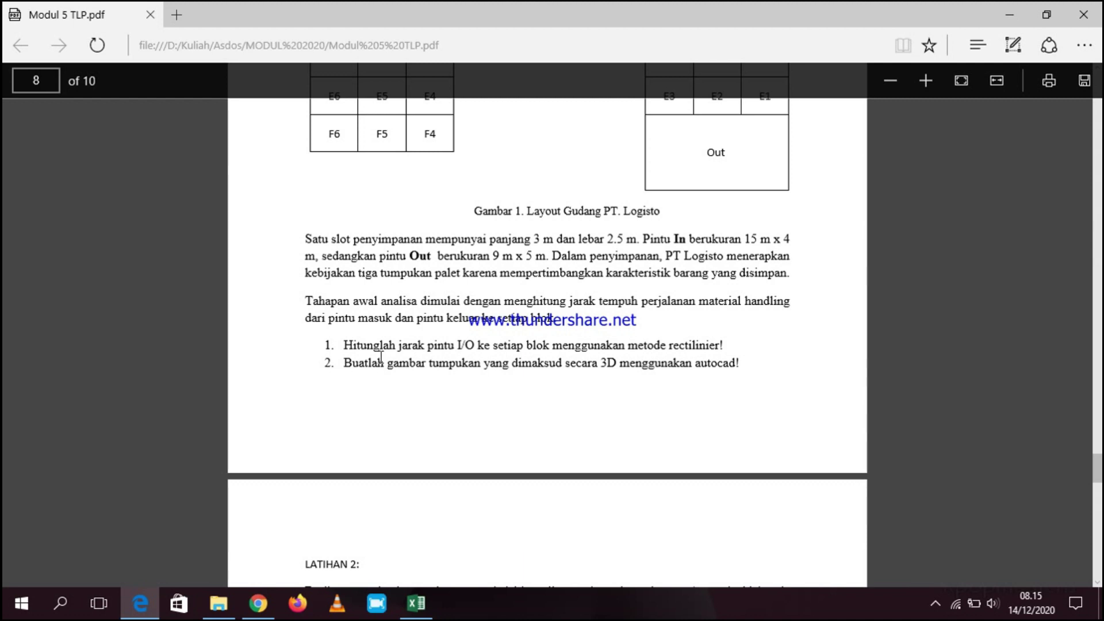
- Read the exercise question about calculating I/O door distances to each block with the rectilinear method
scroll(414, 425, up, 3)
drag(373, 424, 528, 425)
click(564, 410)
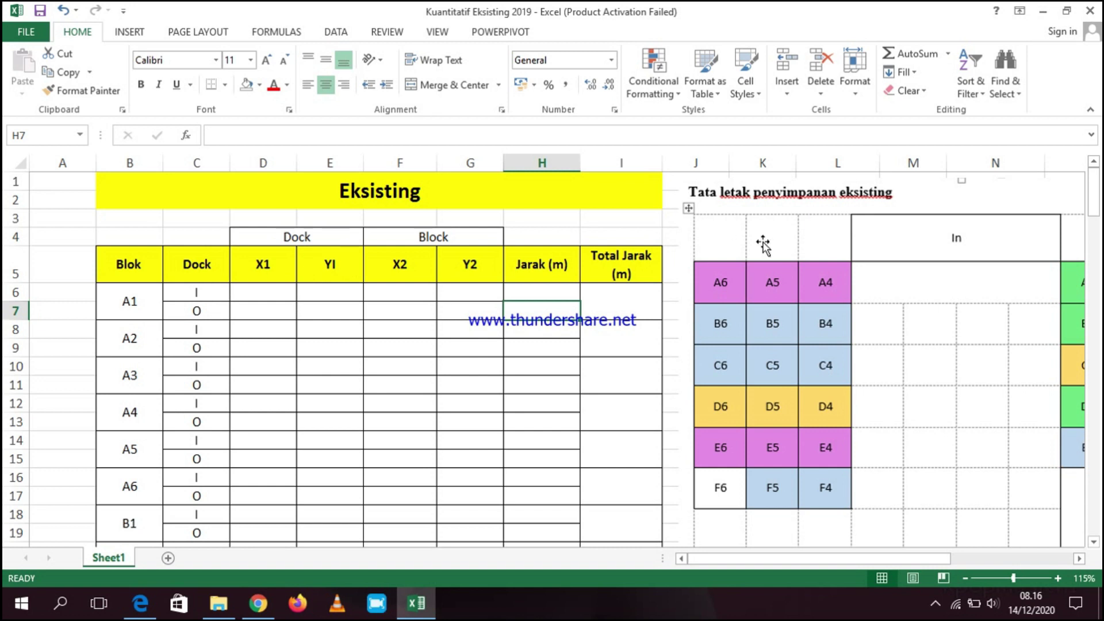
- Move the existing storage layout picture slightly farther from the distance table and enlarge the sheet view
drag(756, 239, 807, 260)
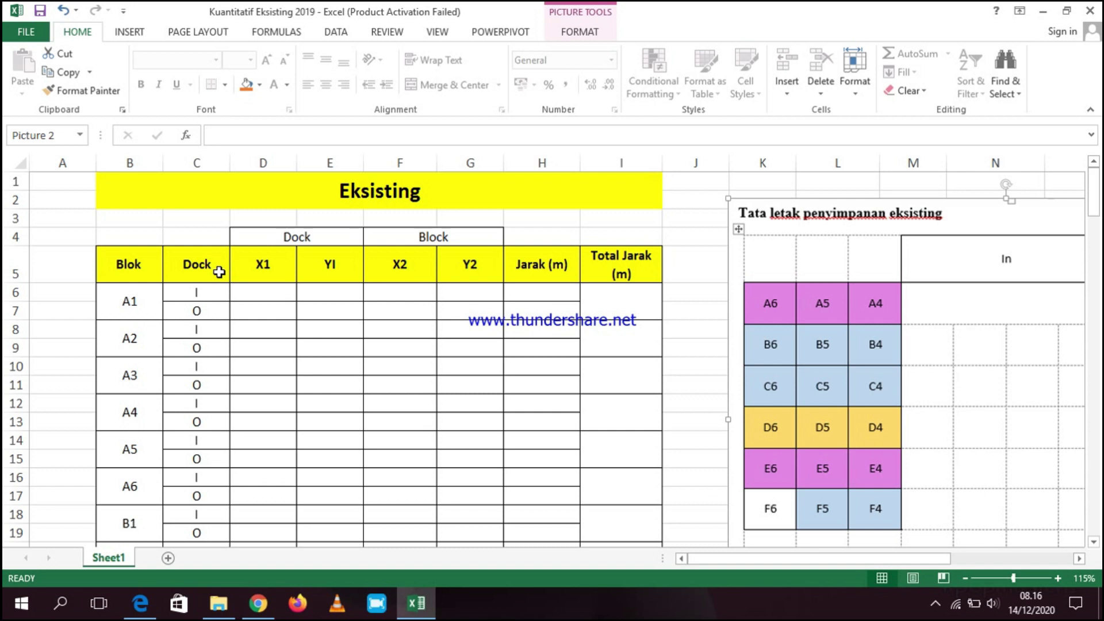
scroll(219, 272, up, 1)
scroll(786, 510, right, 5)
scroll(475, 552, left, 5)
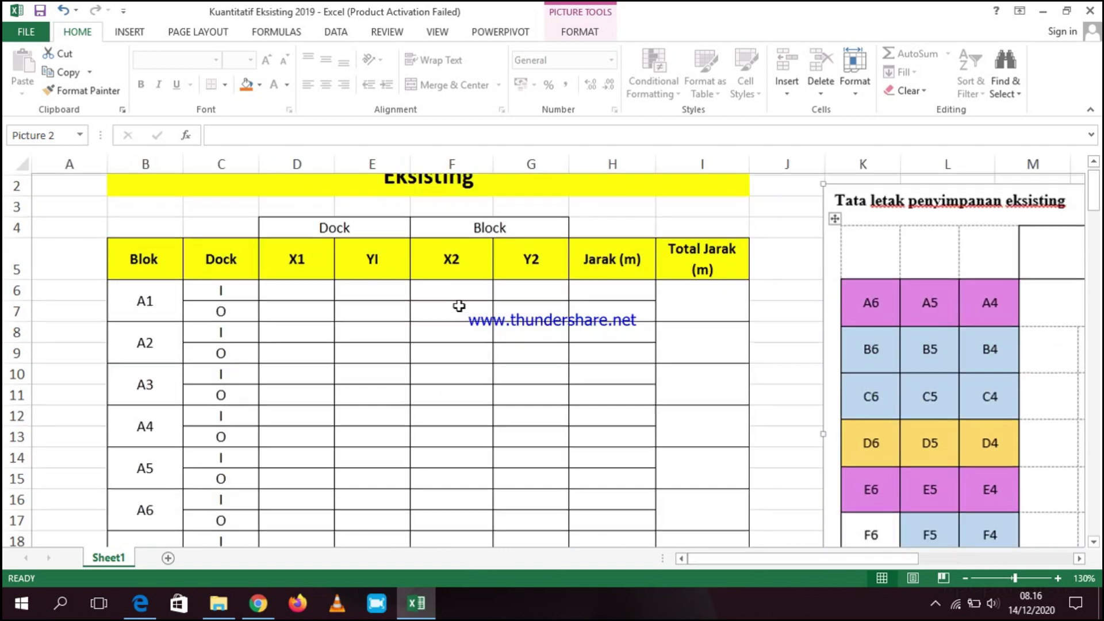
scroll(459, 306, up, 1)
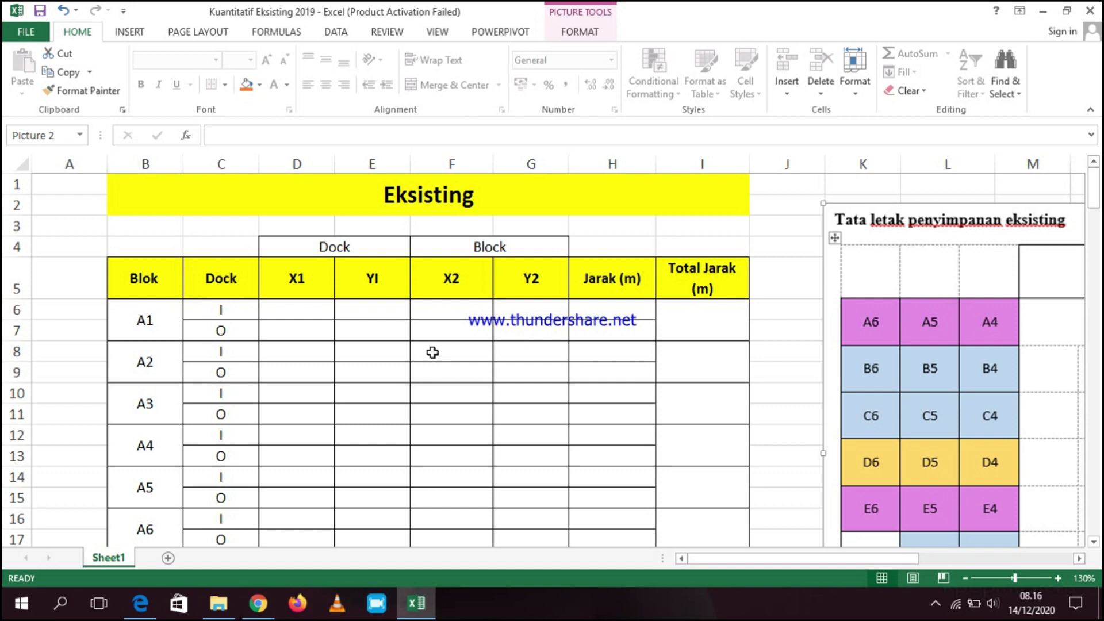
- Review the Eksisting table's column headings from Blok and Dock through the X and Y coordinates to Jarak and Total Jarak
scroll(432, 353, down, 1)
scroll(159, 231, up, 1)
click(156, 271)
click(239, 272)
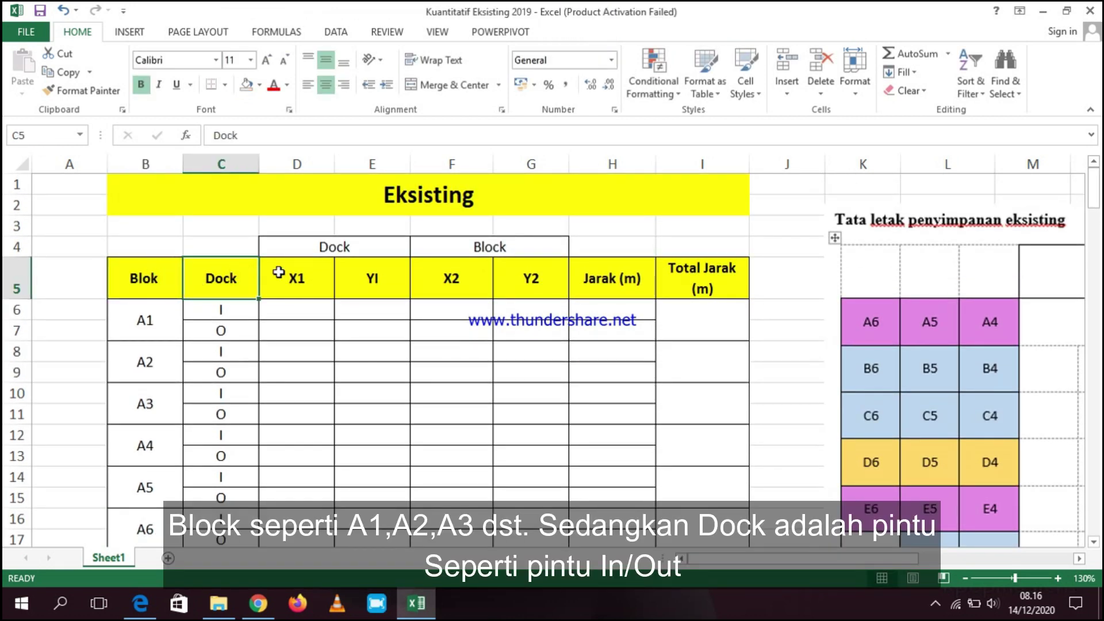
click(313, 279)
click(361, 279)
click(455, 280)
click(540, 280)
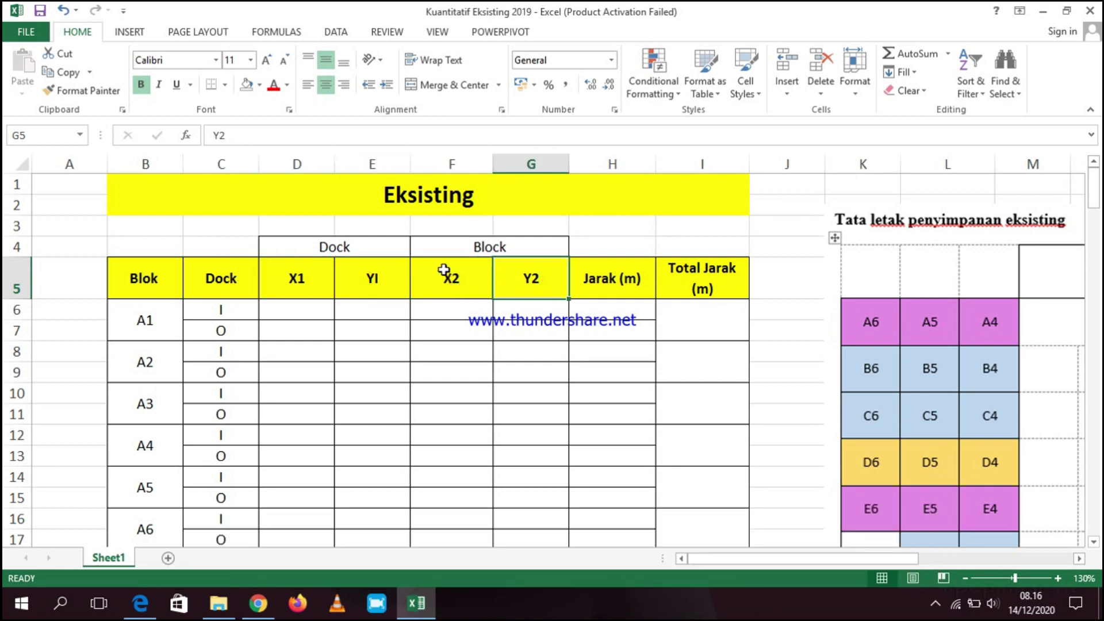
click(304, 271)
click(372, 276)
click(431, 275)
click(529, 276)
click(632, 279)
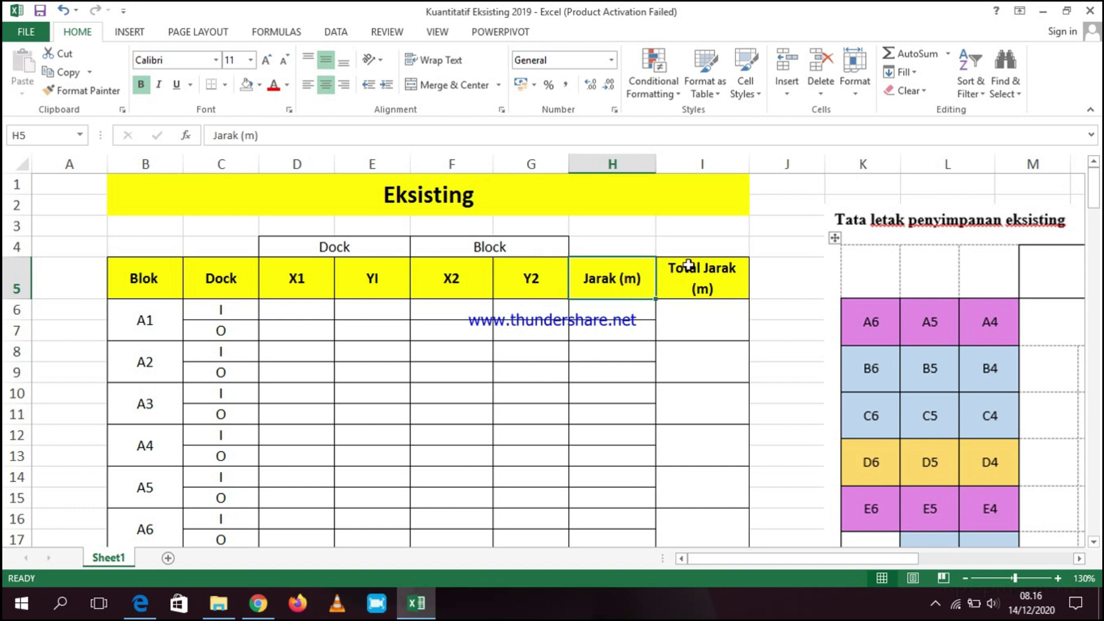
click(700, 275)
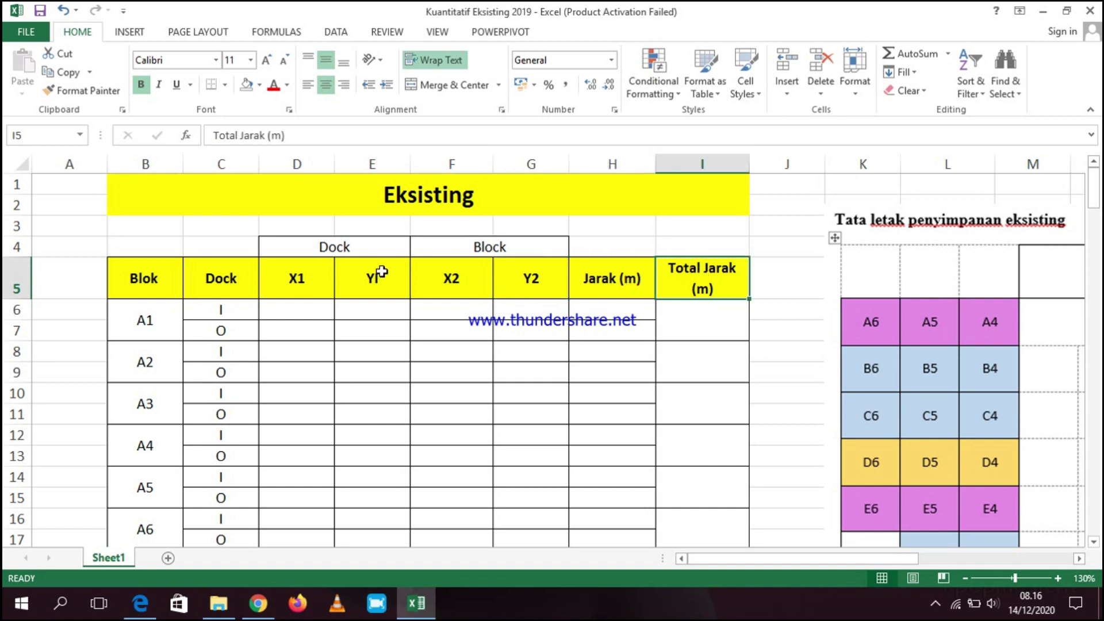
- Examine the I and O dock rows listed under block A1
scroll(384, 269, down, 3)
scroll(387, 266, up, 3)
scroll(387, 267, down, 2)
scroll(388, 268, up, 1)
click(236, 246)
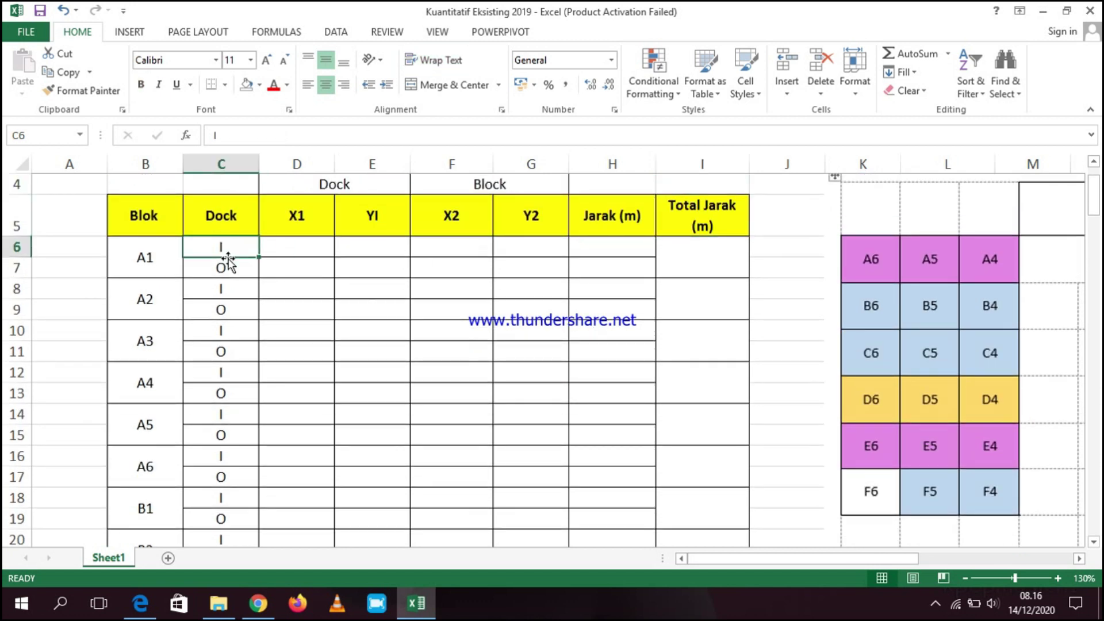
click(235, 270)
click(230, 246)
click(236, 265)
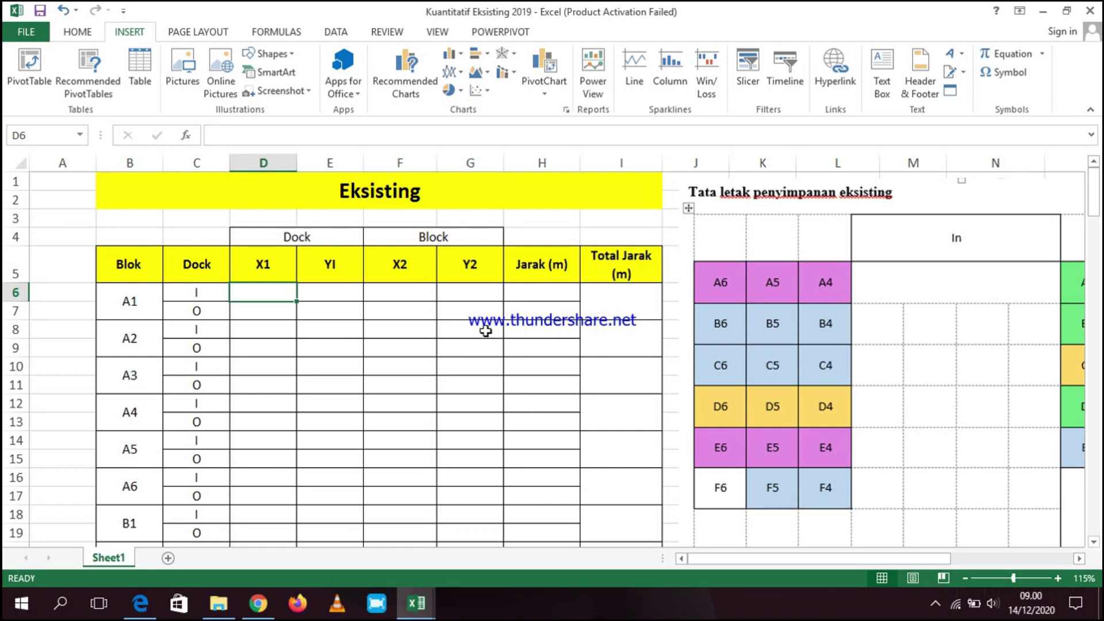
- Examine how X1 and Y1 are grouped under Dock and X2 and Y2 under Block
click(275, 276)
click(319, 271)
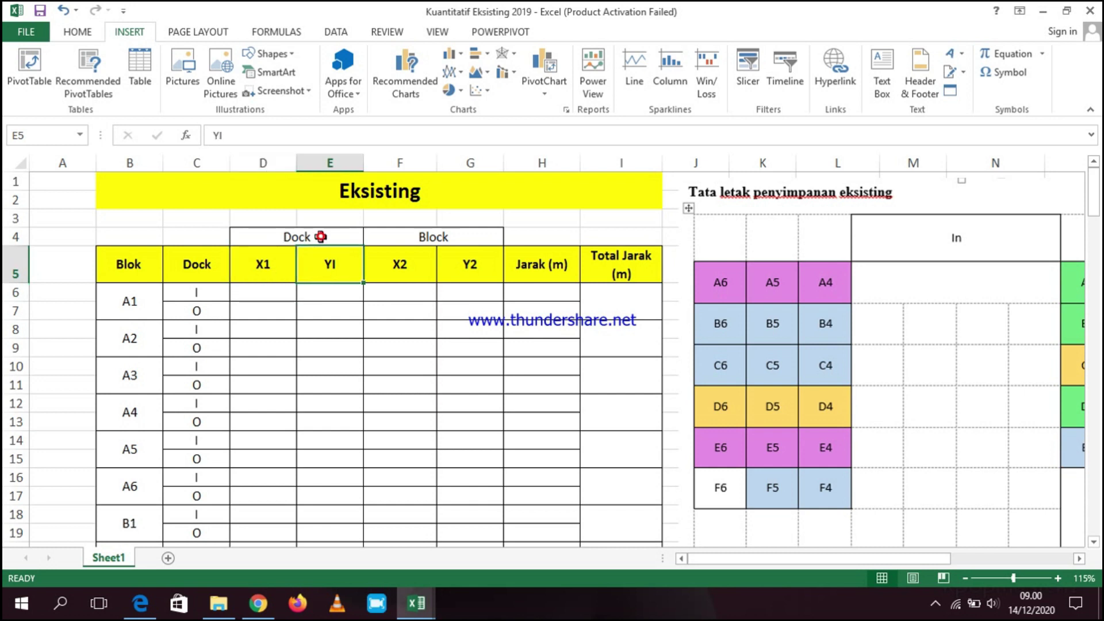
click(321, 237)
click(399, 263)
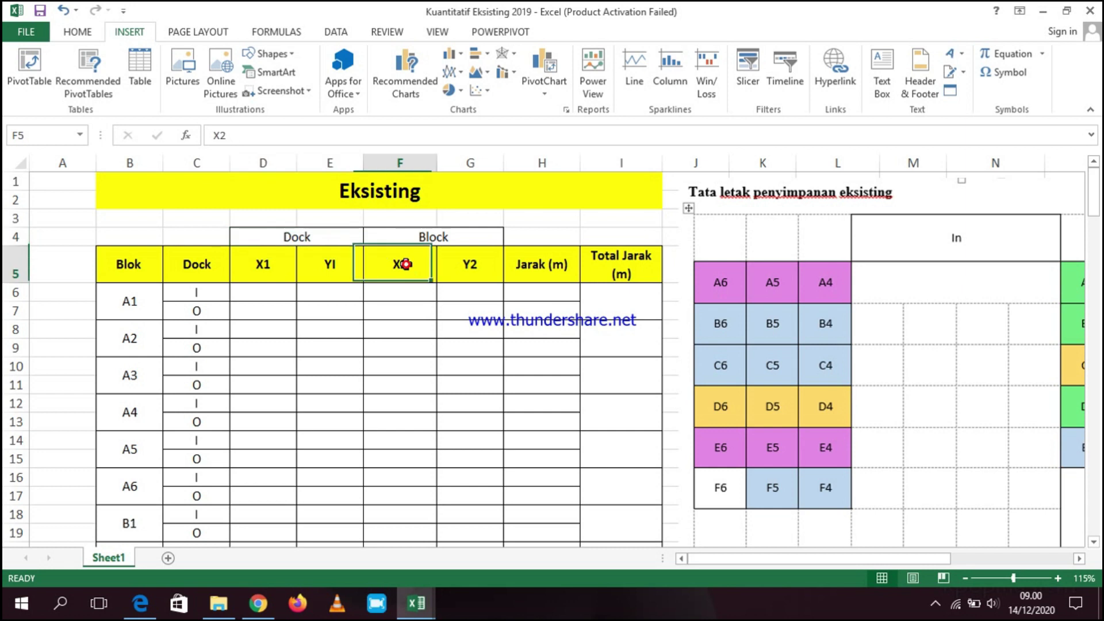
click(467, 268)
click(464, 242)
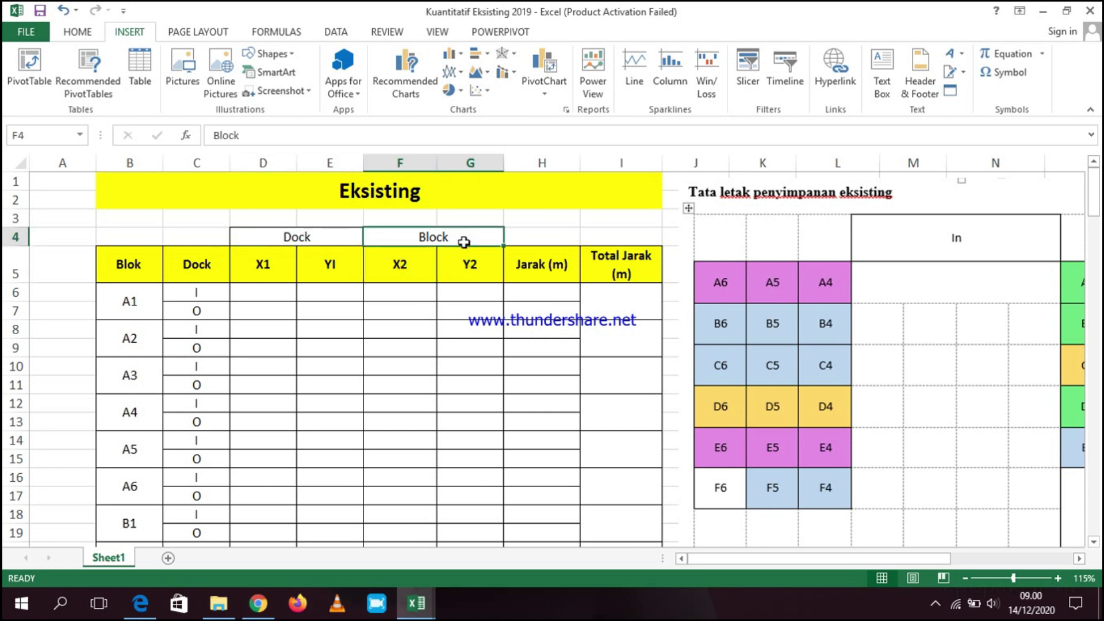
click(274, 265)
click(330, 267)
click(282, 267)
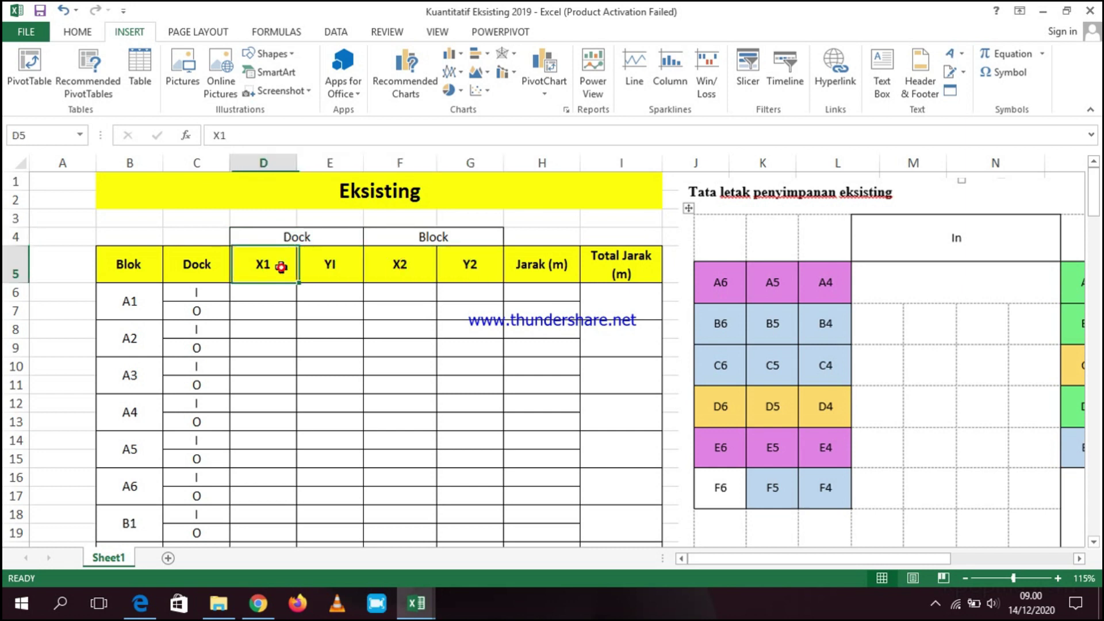
click(308, 268)
click(313, 234)
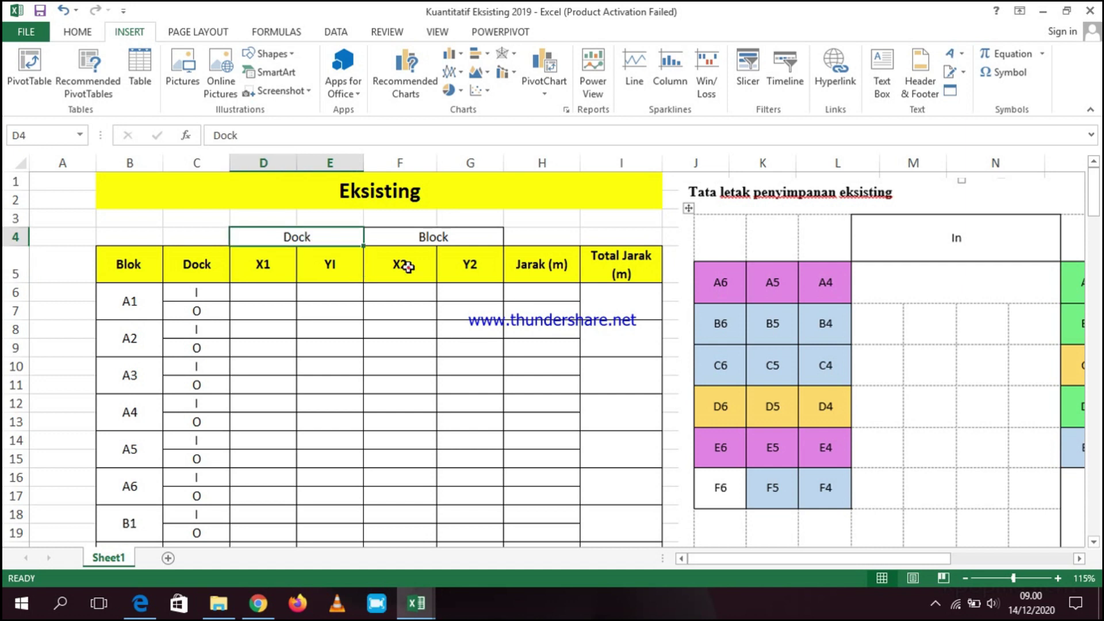
click(407, 267)
click(469, 274)
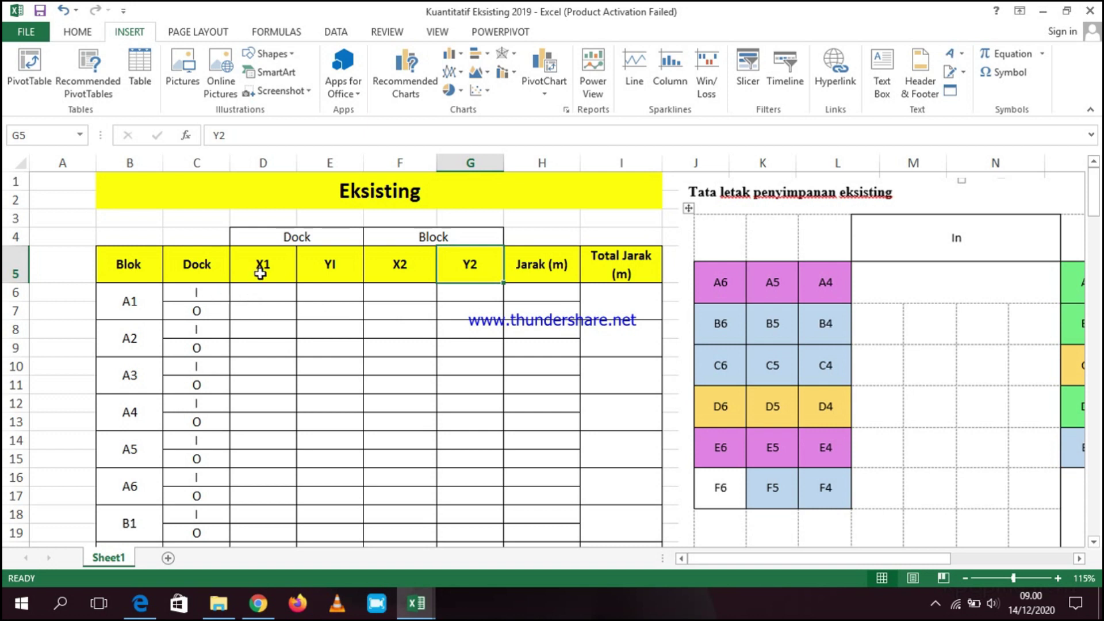
click(278, 238)
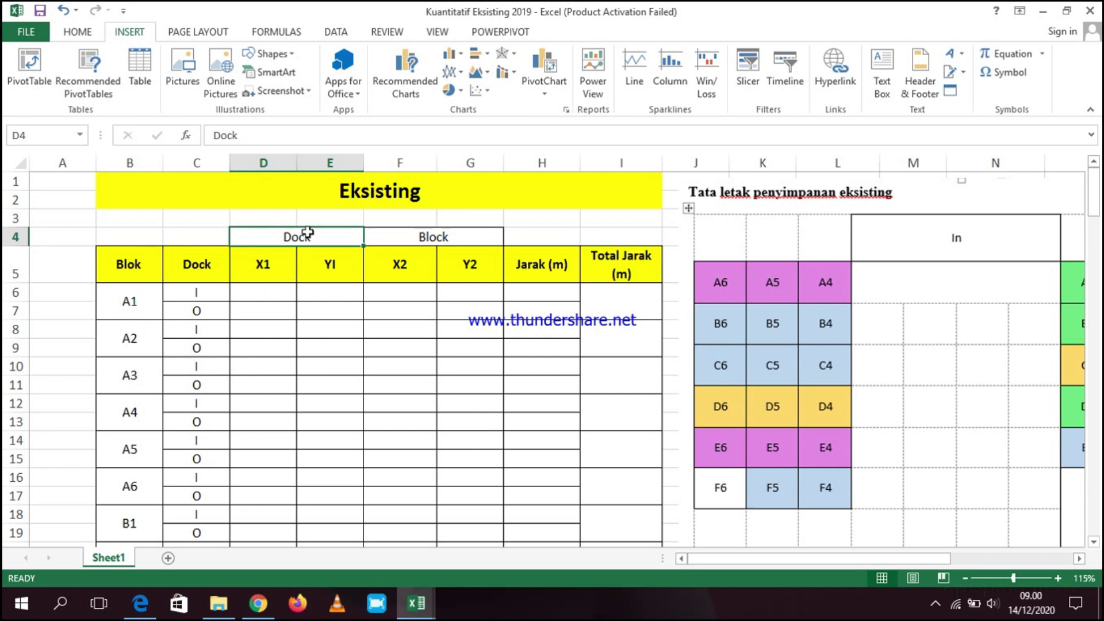
- Examine the existing warehouse layout beside the table and in the module PDF to locate the In door's coordinates
click(266, 292)
click(332, 292)
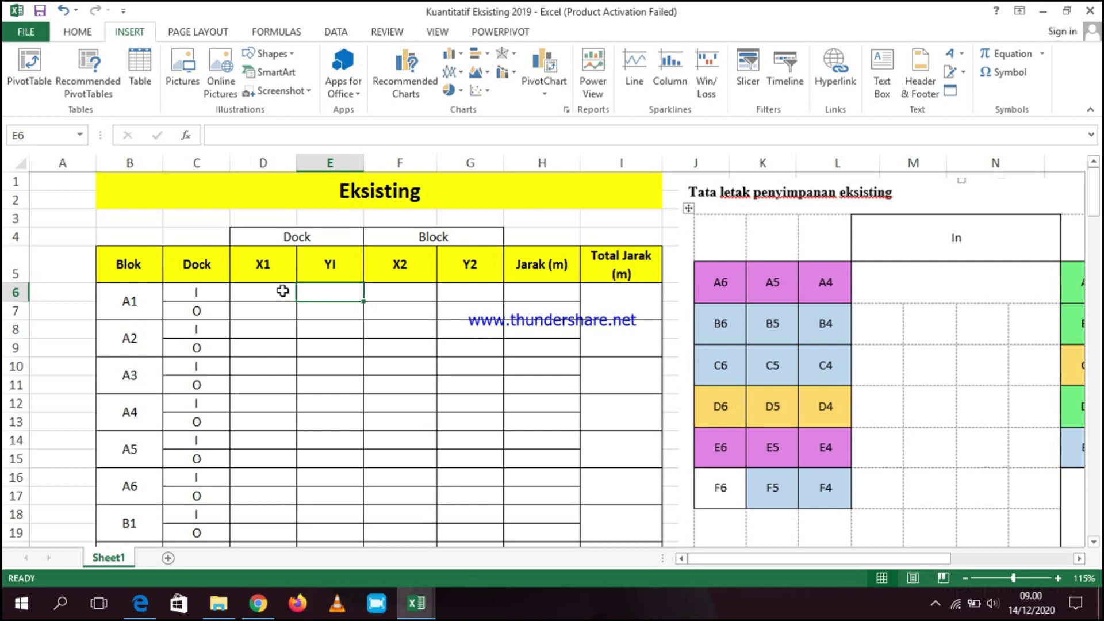
scroll(730, 347, down, 1)
scroll(729, 347, up, 1)
drag(792, 560, 812, 561)
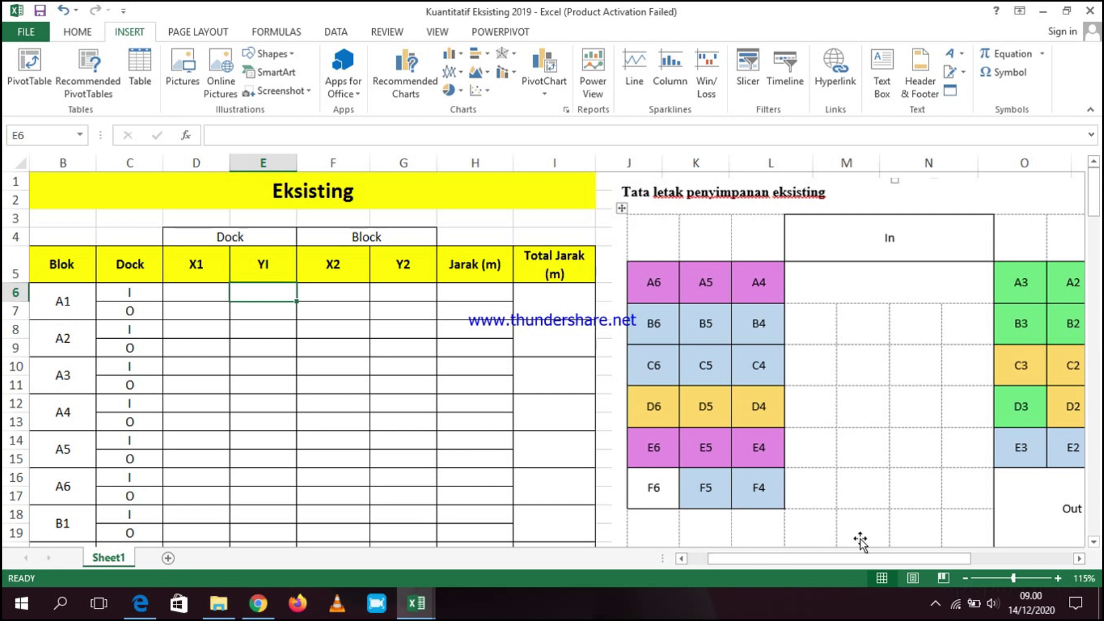
drag(900, 559, 920, 572)
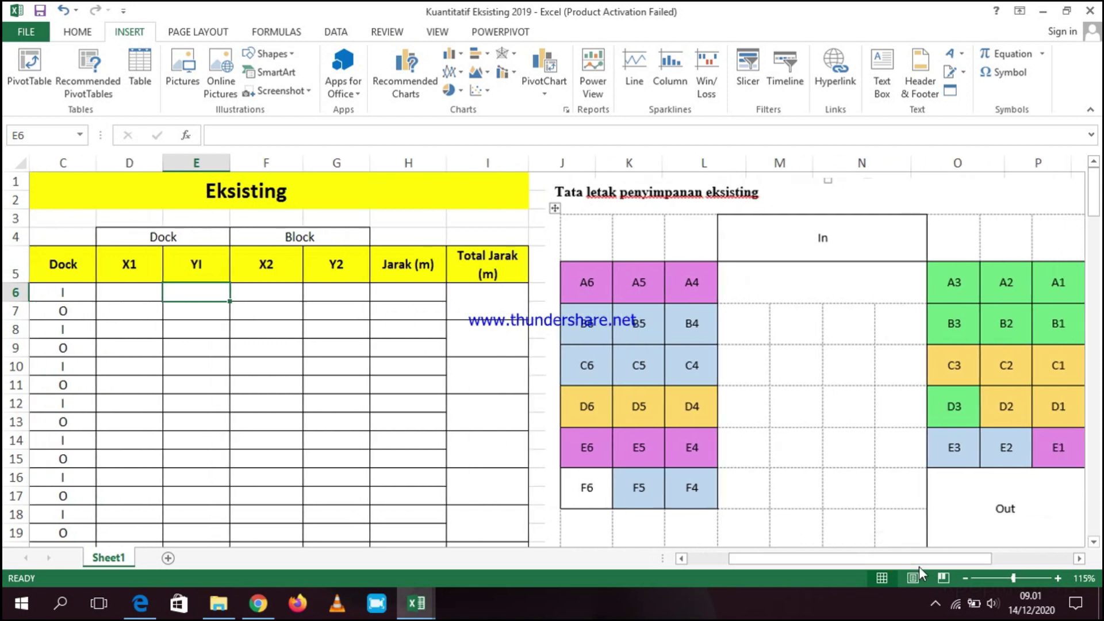
drag(1095, 207, 1095, 213)
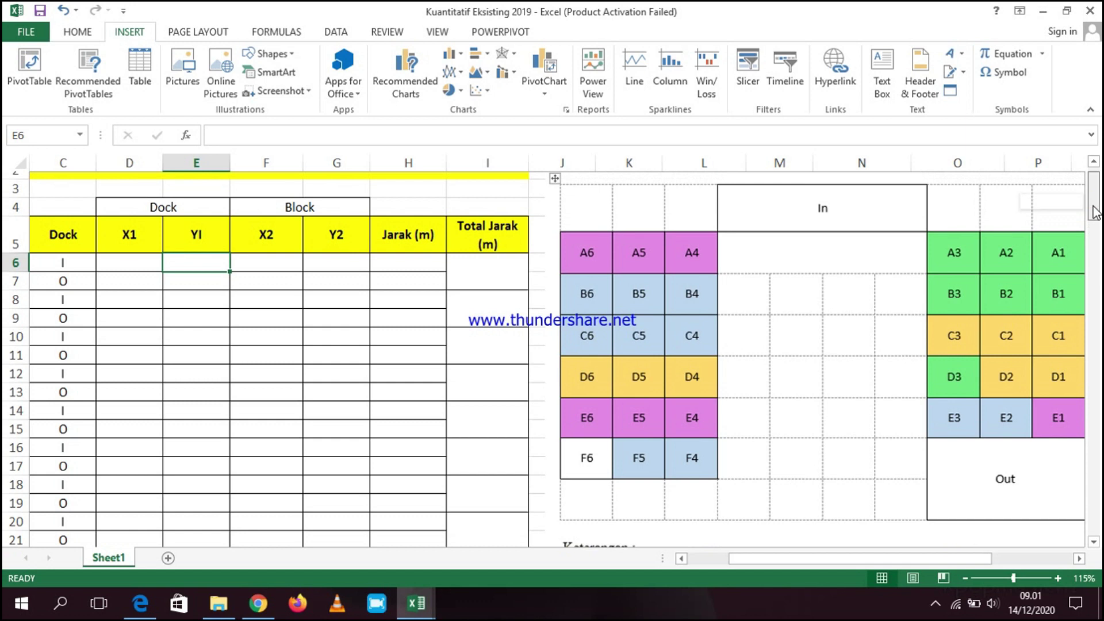
drag(875, 558, 895, 560)
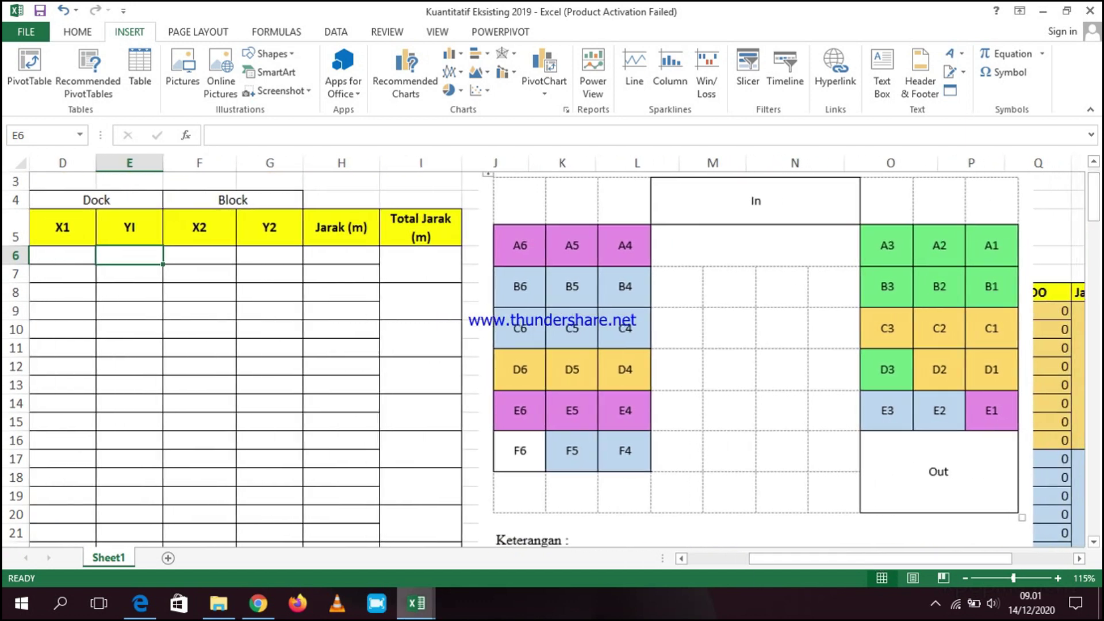
click(139, 603)
scroll(469, 358, down, 10)
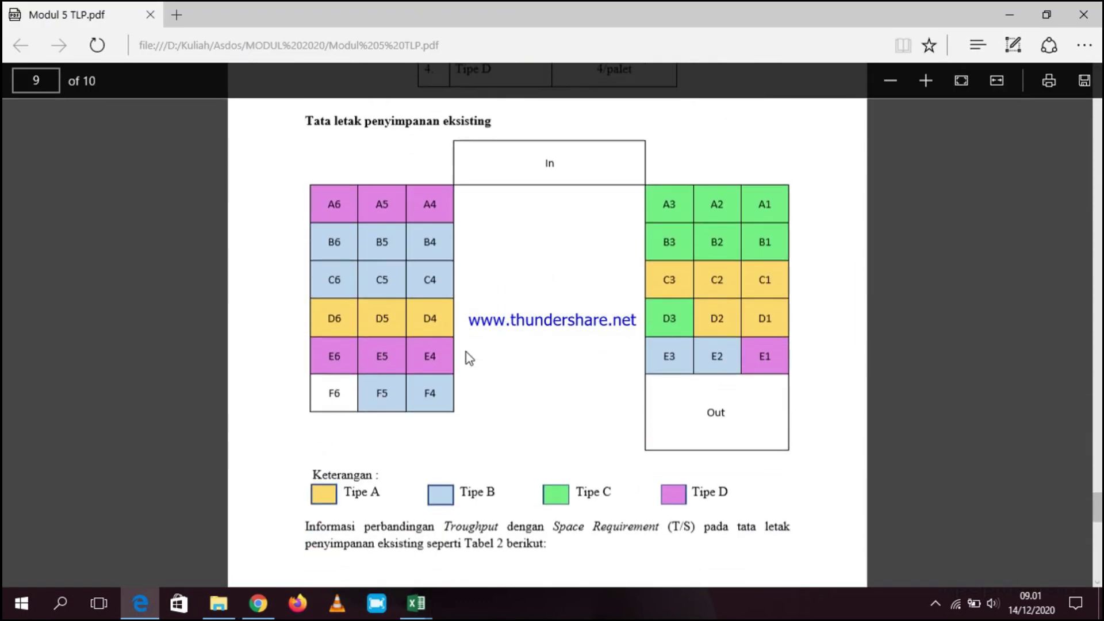
click(1010, 15)
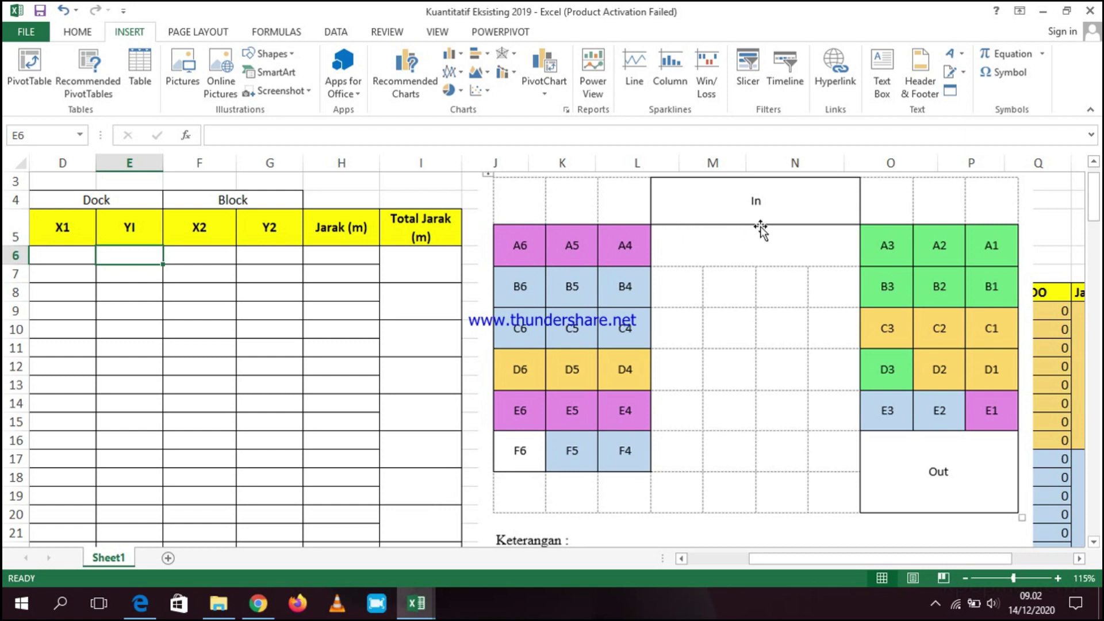
- Enter 16,5 as the X1 coordinate of dock I for block A1 in cell D6
drag(857, 566, 796, 567)
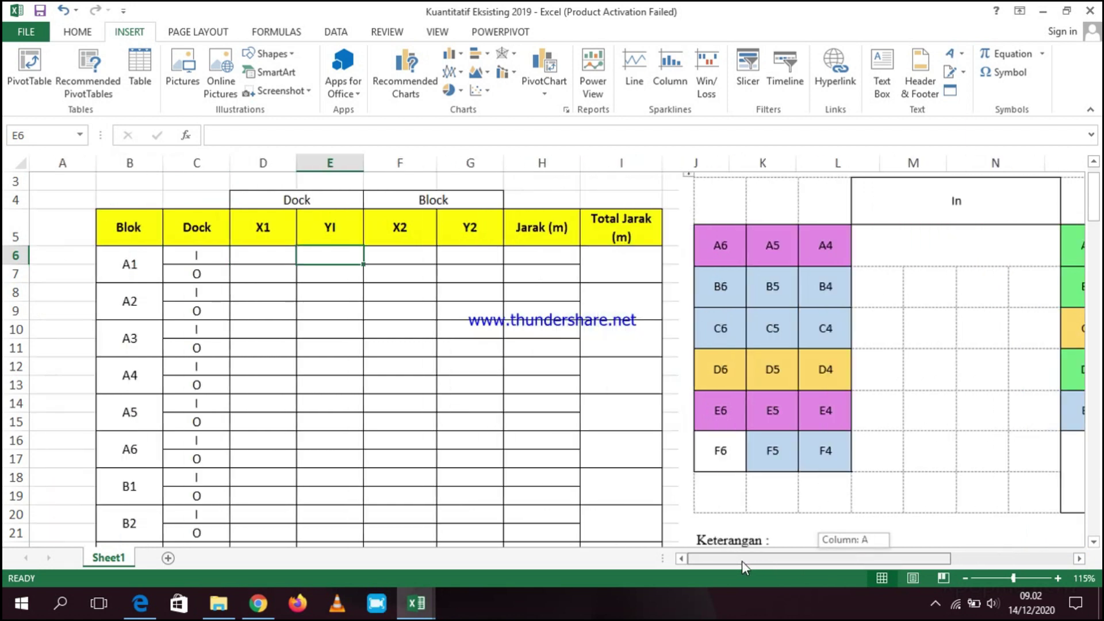
click(286, 254)
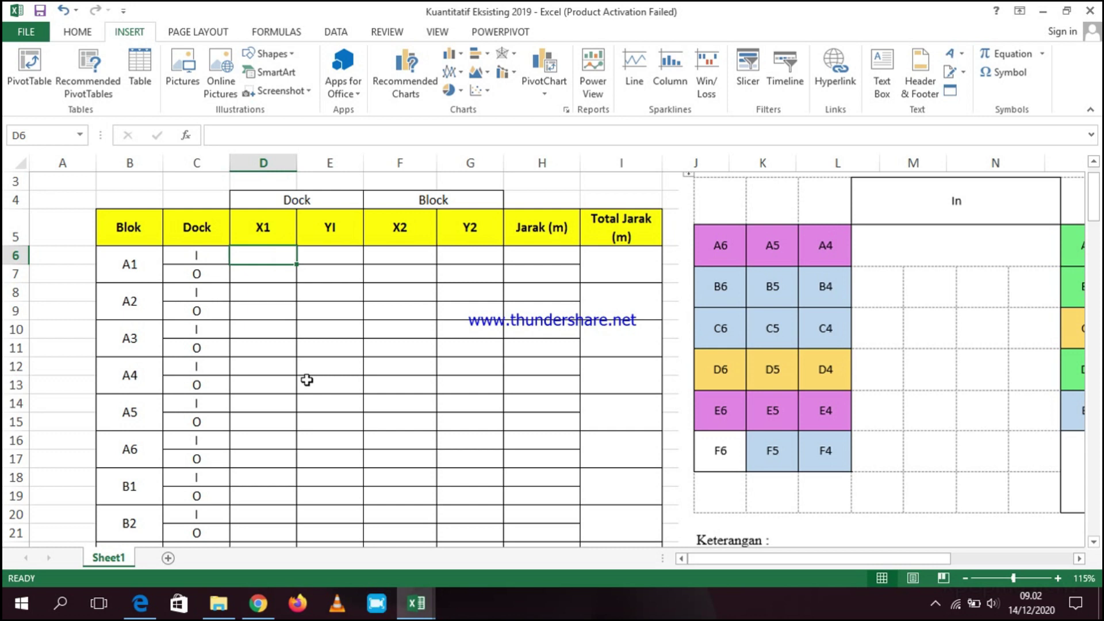
text(16,5)
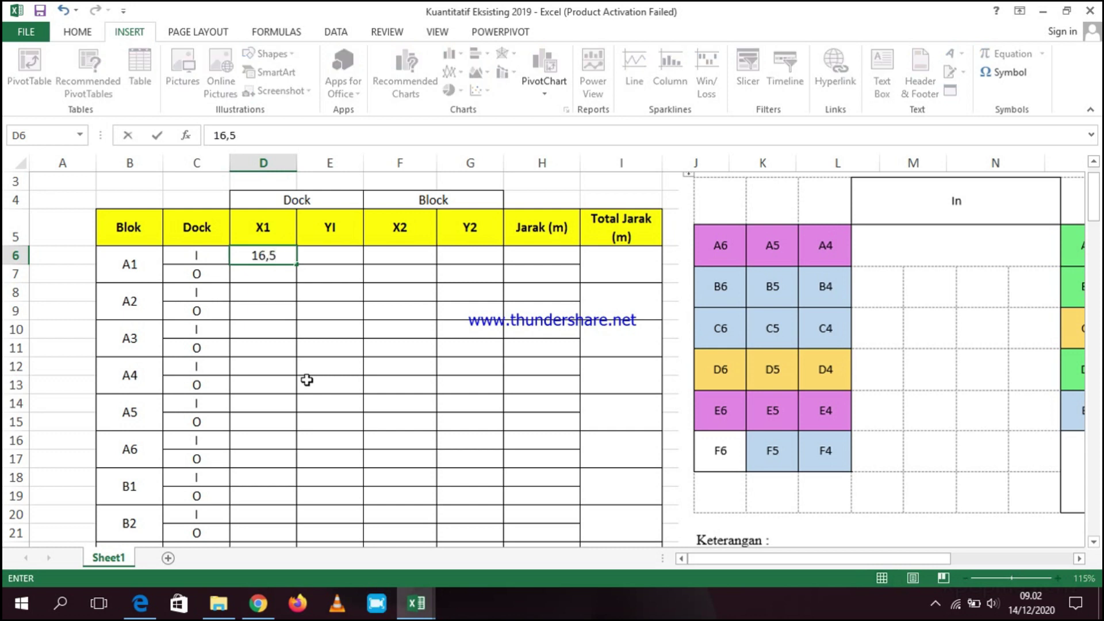
key(Return)
key(Up)
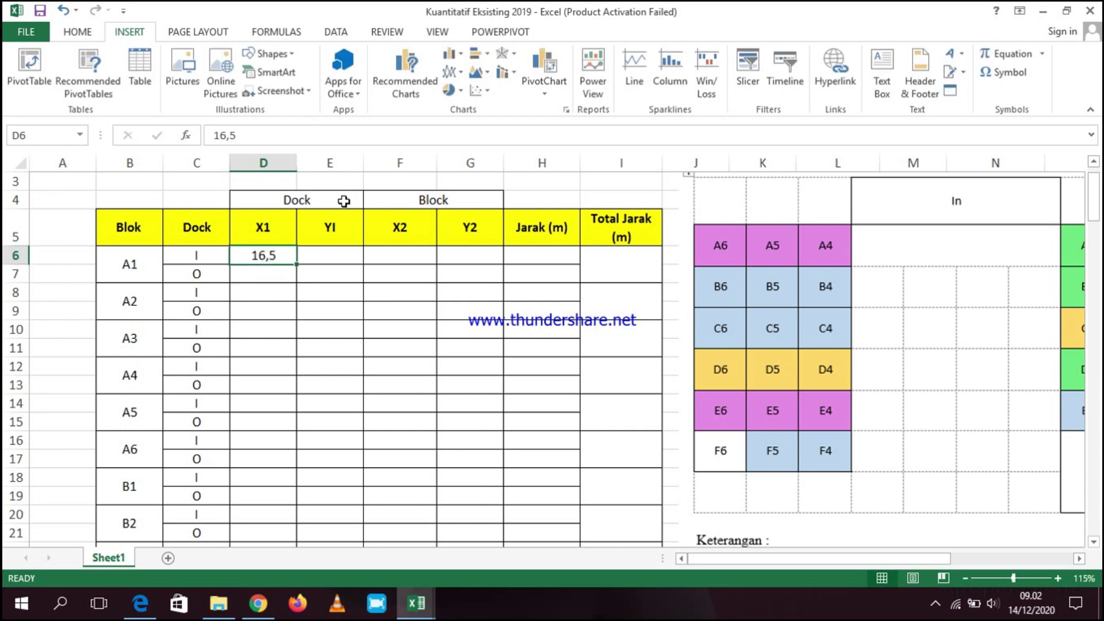
- Enter 19,5 as the Y1 coordinate of dock I for block A1 in cell E6
click(357, 254)
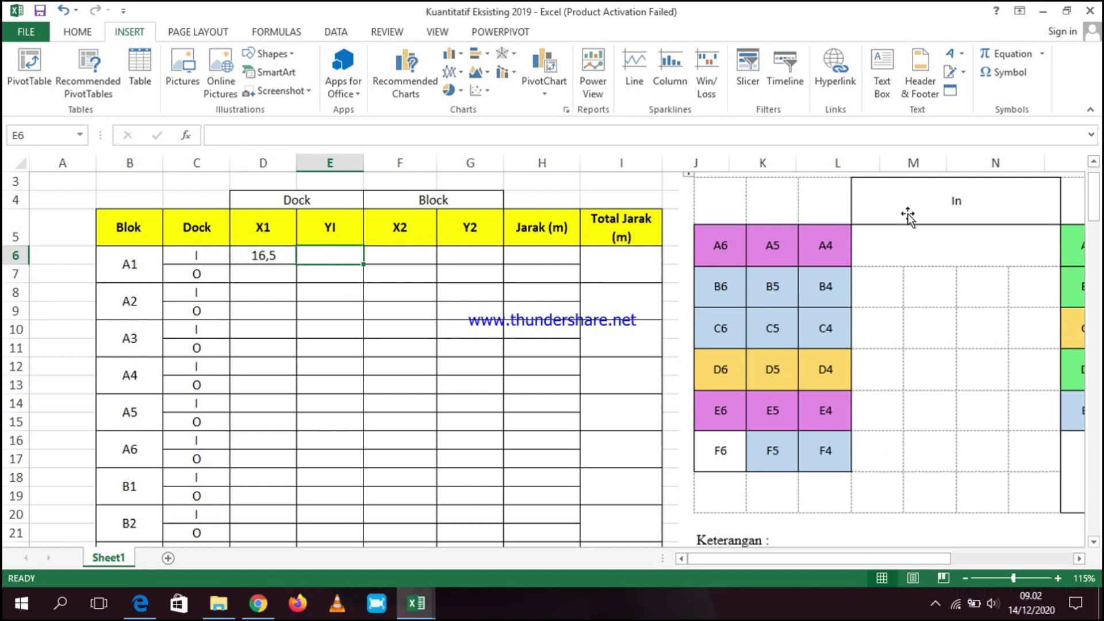
drag(862, 559, 904, 559)
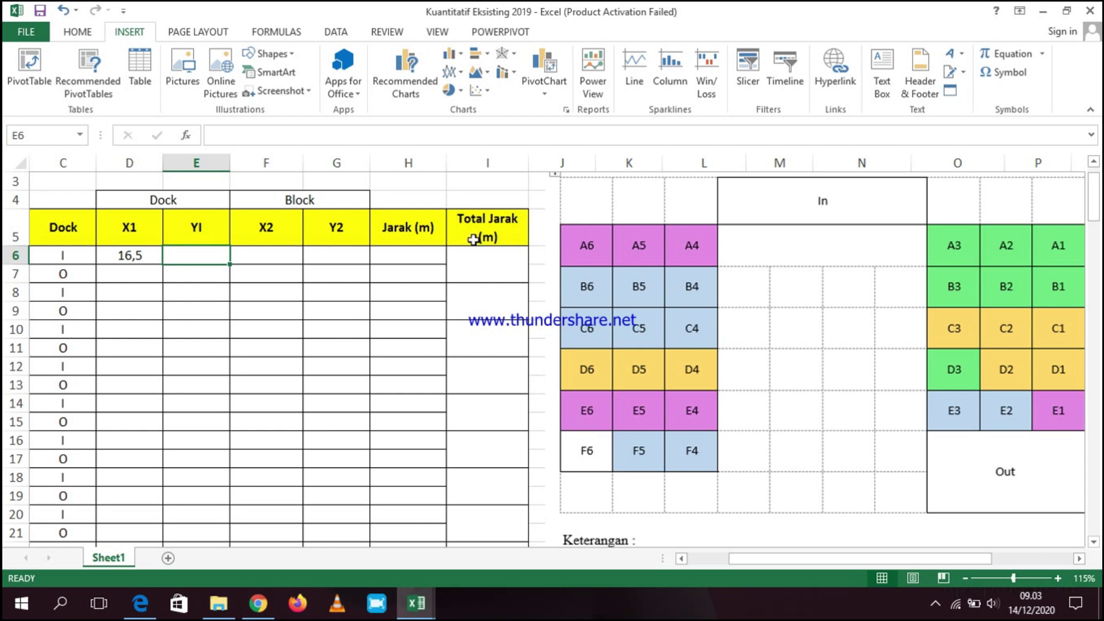
text(1)
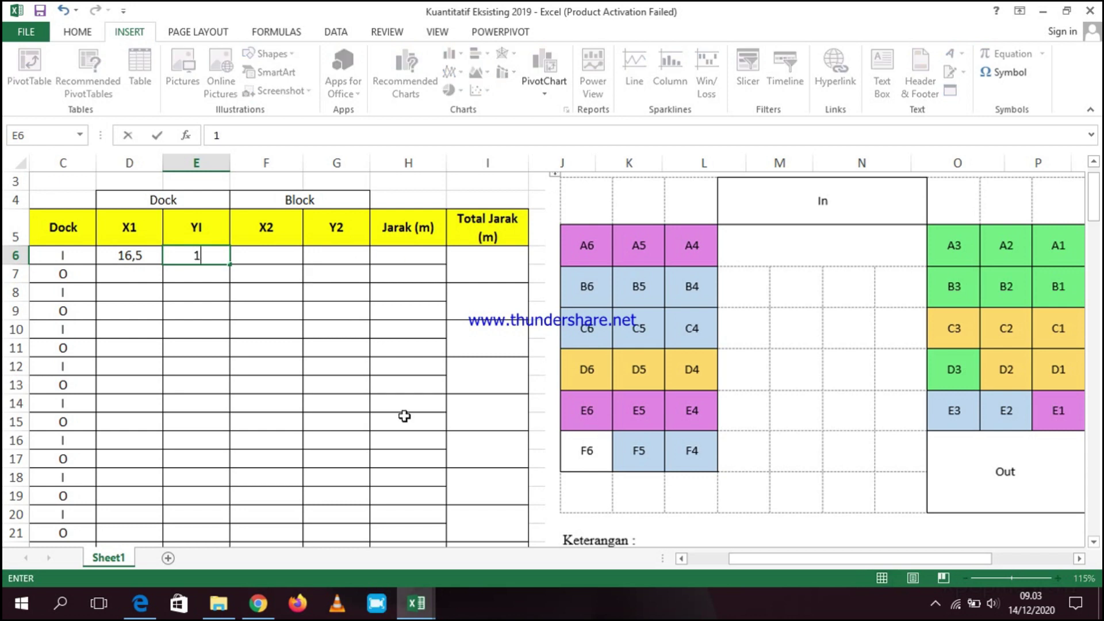
text(9,5)
key(Return)
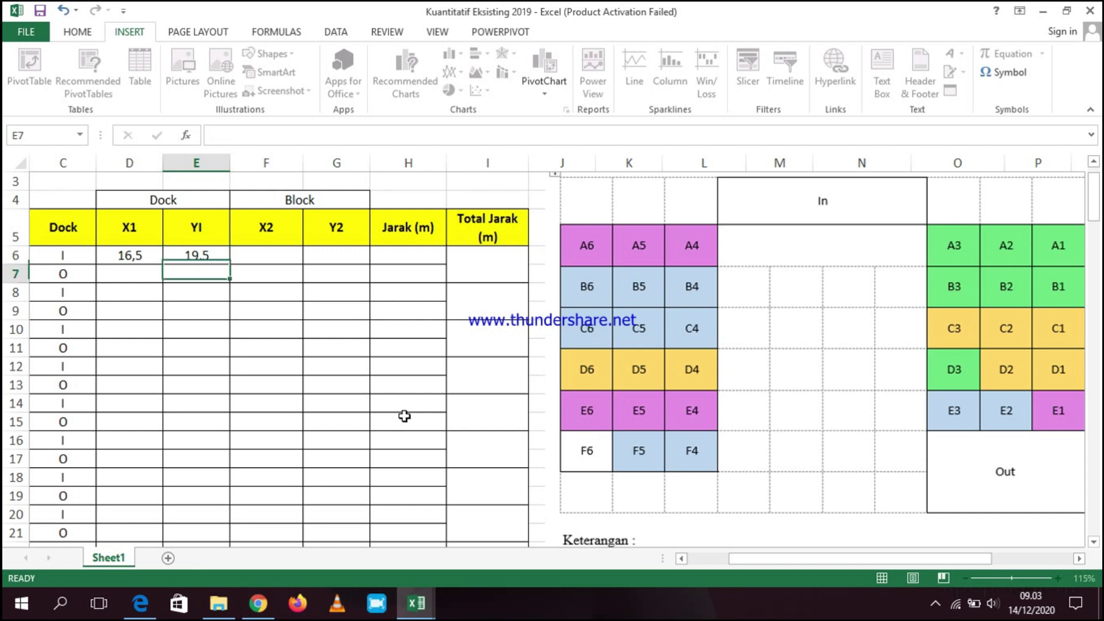
- Check the Out door's dimensions in the module PDF and enter 28,5 as dock O's X1 coordinate for block A1 in cell D7
key(Left)
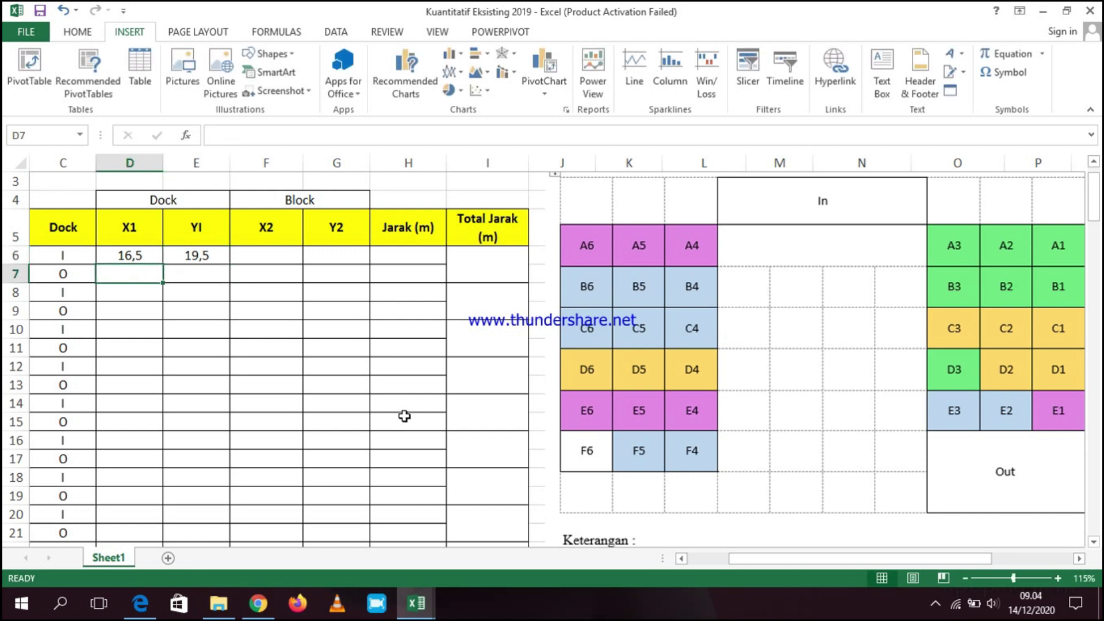
mouse_move(837, 559)
mouse_down()
mouse_move(817, 567)
mouse_move(828, 563)
mouse_up()
click(140, 602)
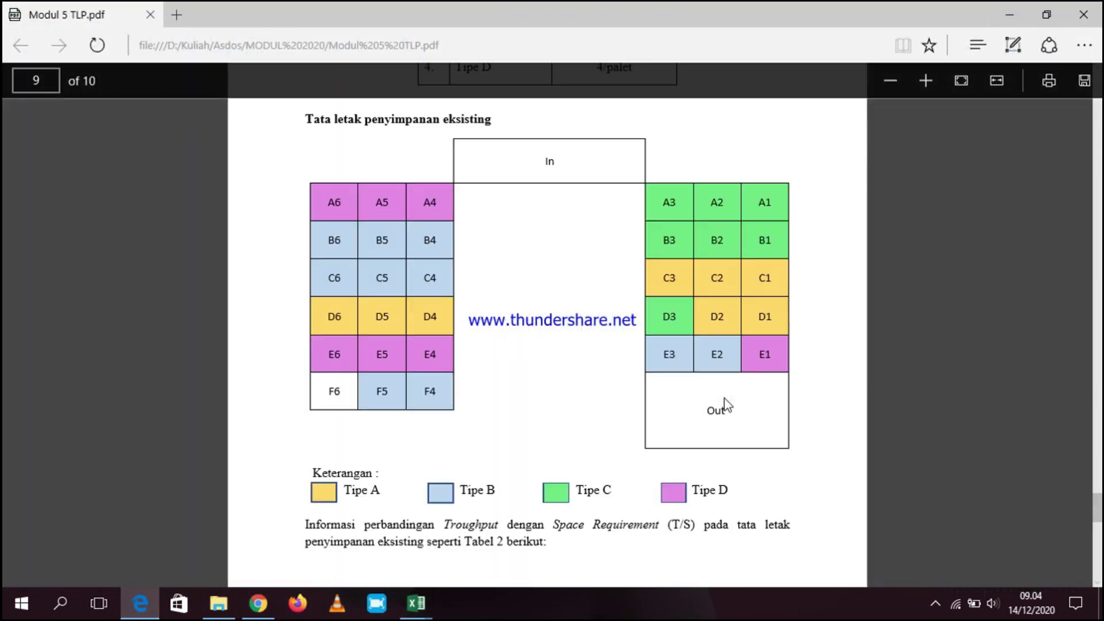
scroll(723, 406, up, 5)
scroll(726, 404, up, 5)
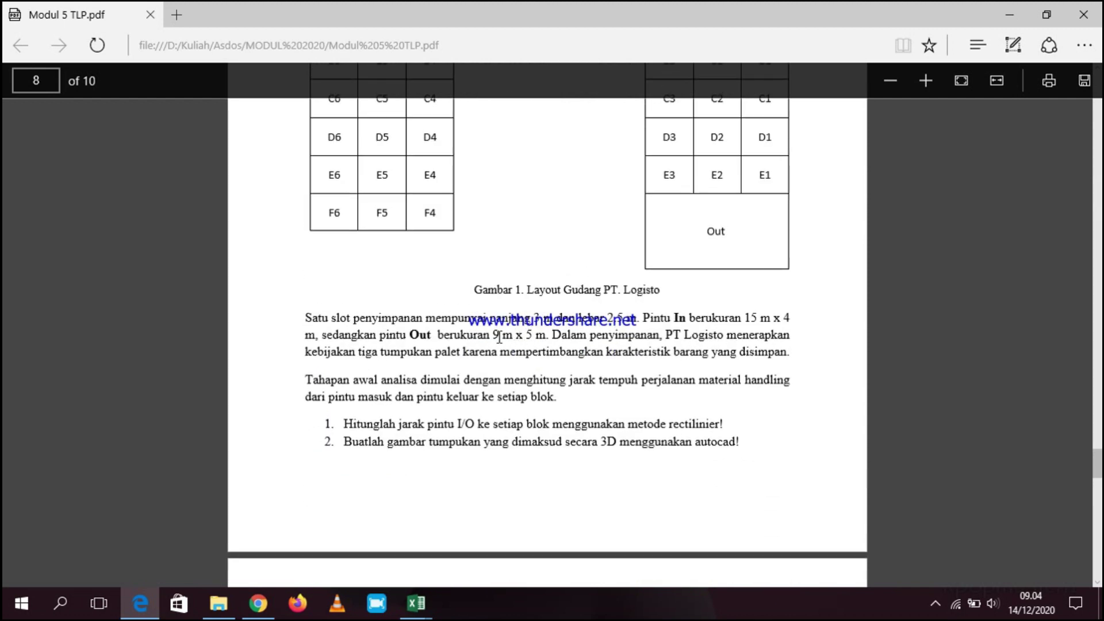
drag(493, 336, 516, 340)
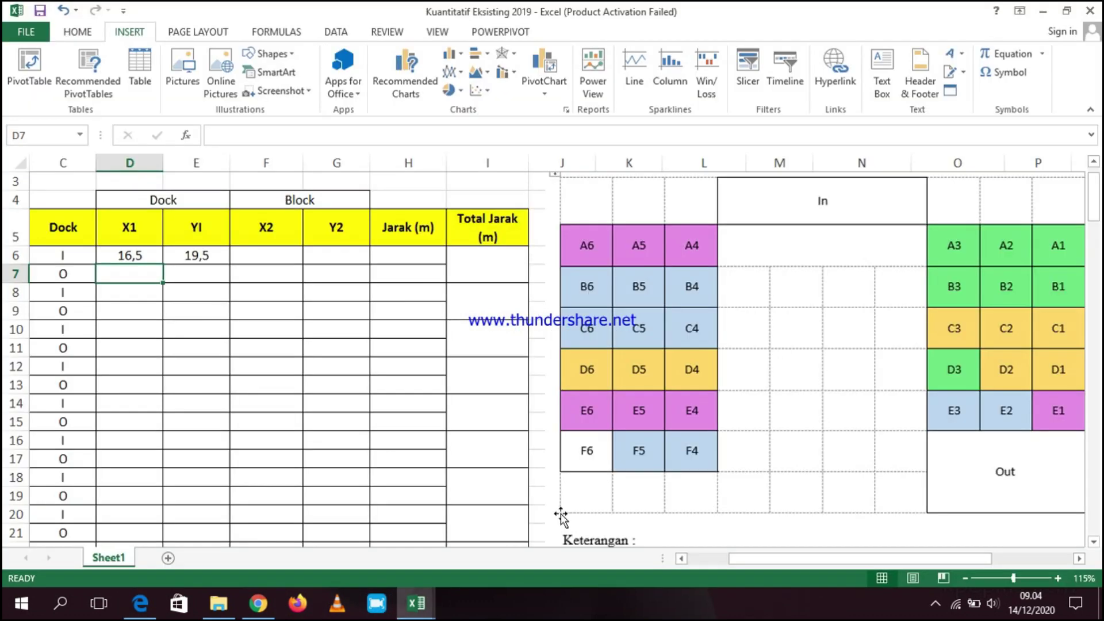
click(417, 603)
text(28)
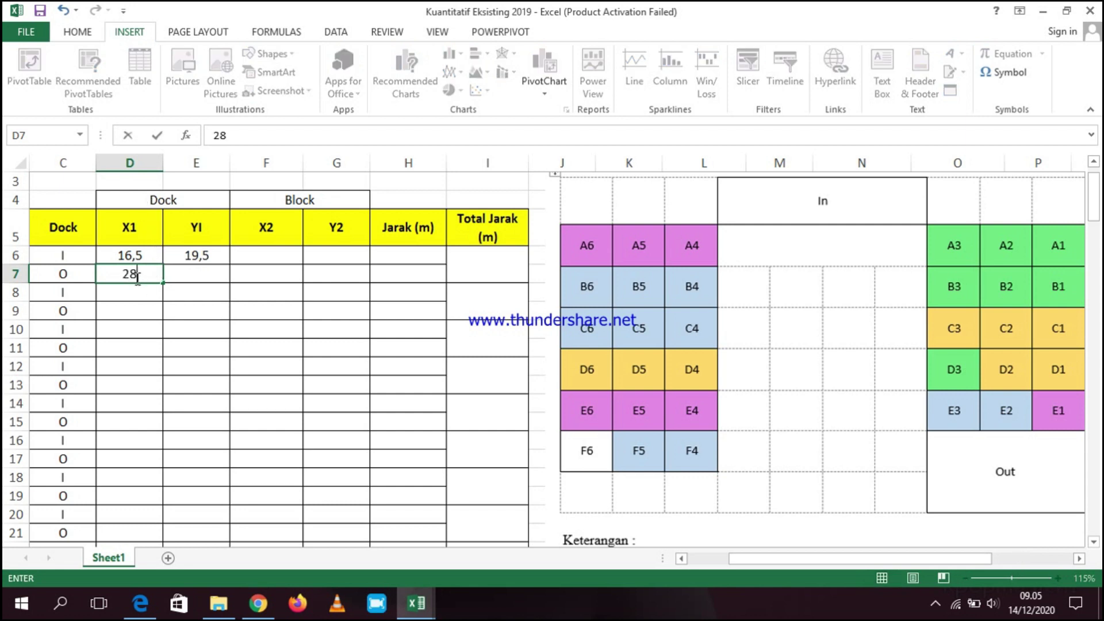
text(,5)
key(Tab)
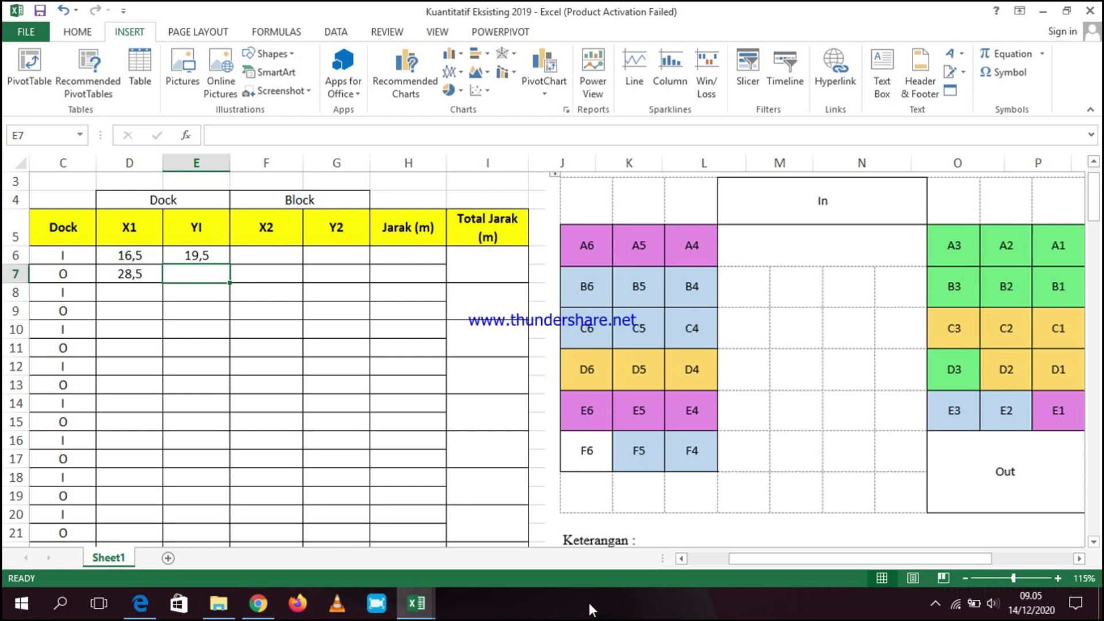
- Enter 2,5 as the Y1 coordinate of dock O for block A1 in cell E7
text(2,5)
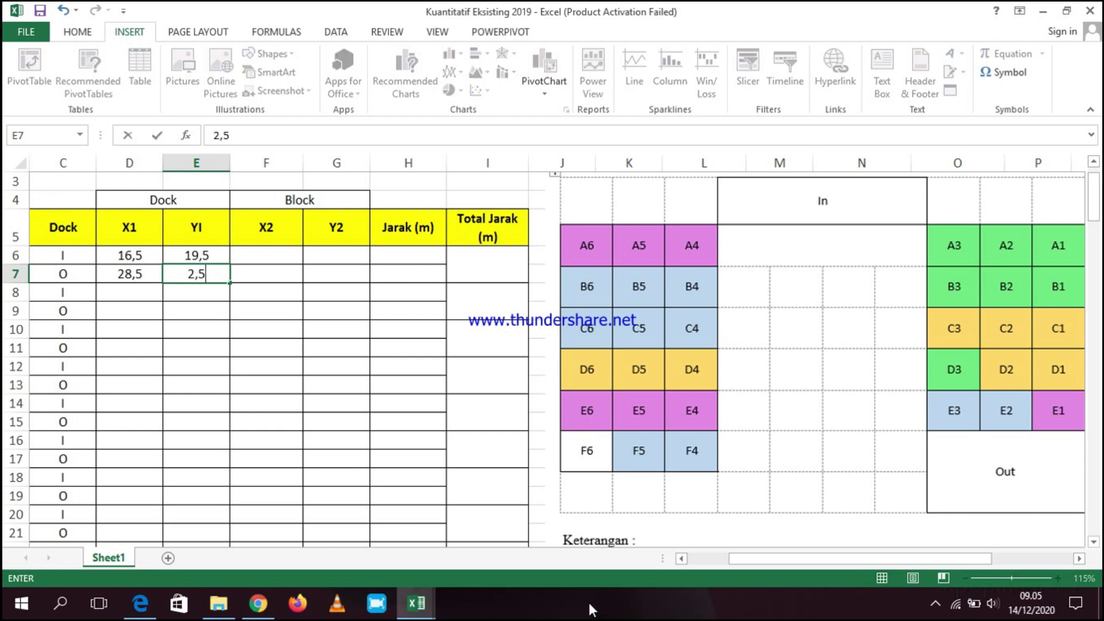
key(Tab)
key(Up)
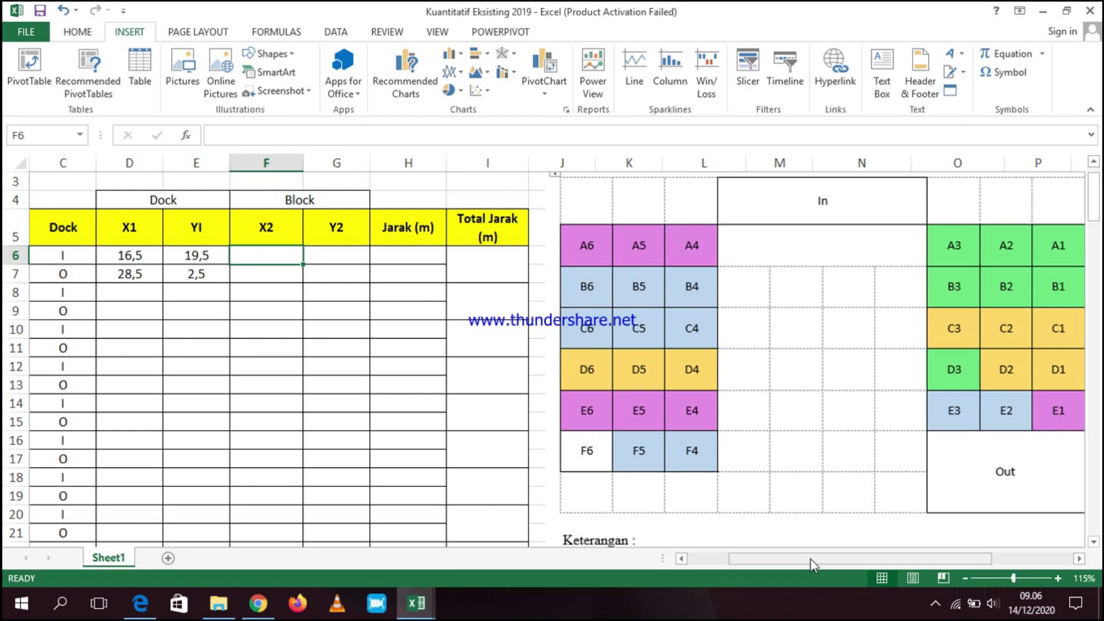
drag(744, 559, 684, 554)
click(138, 270)
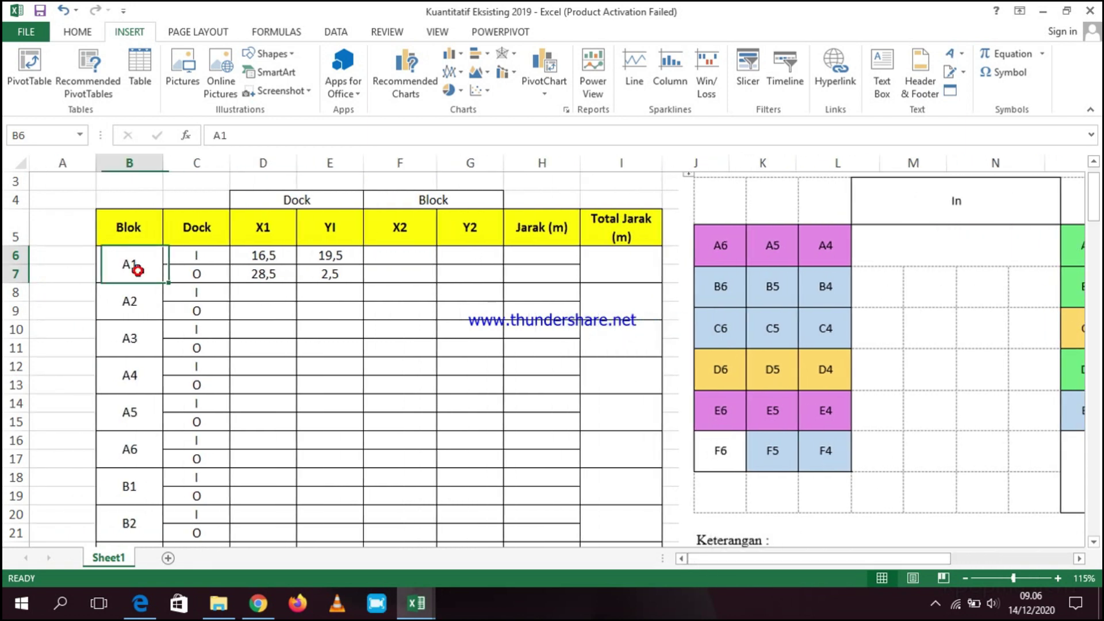
click(399, 235)
click(410, 257)
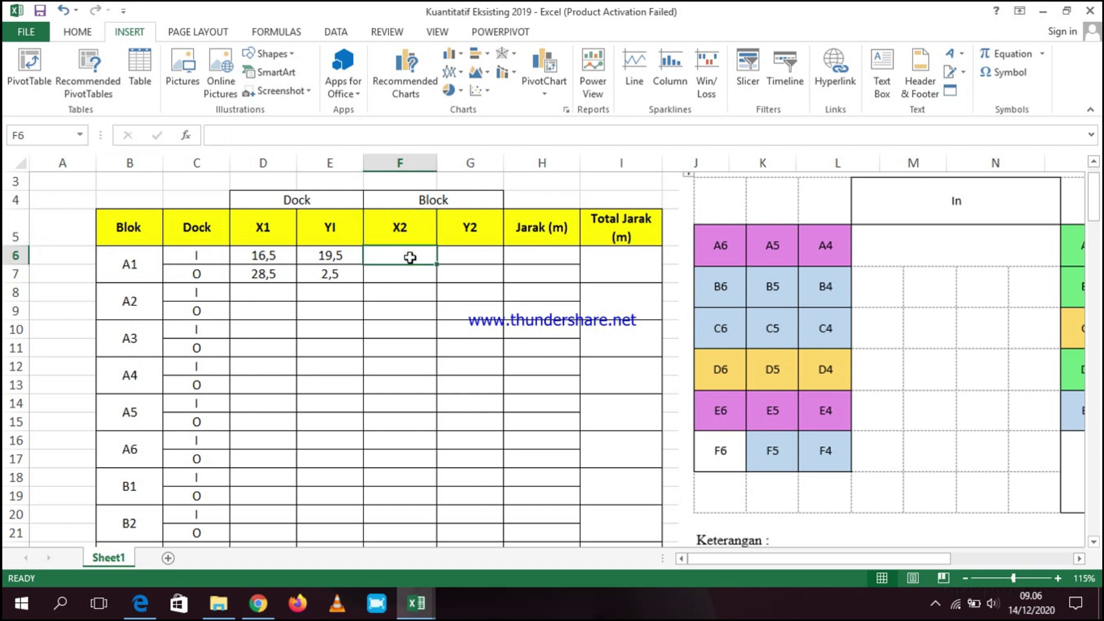
drag(883, 561, 925, 564)
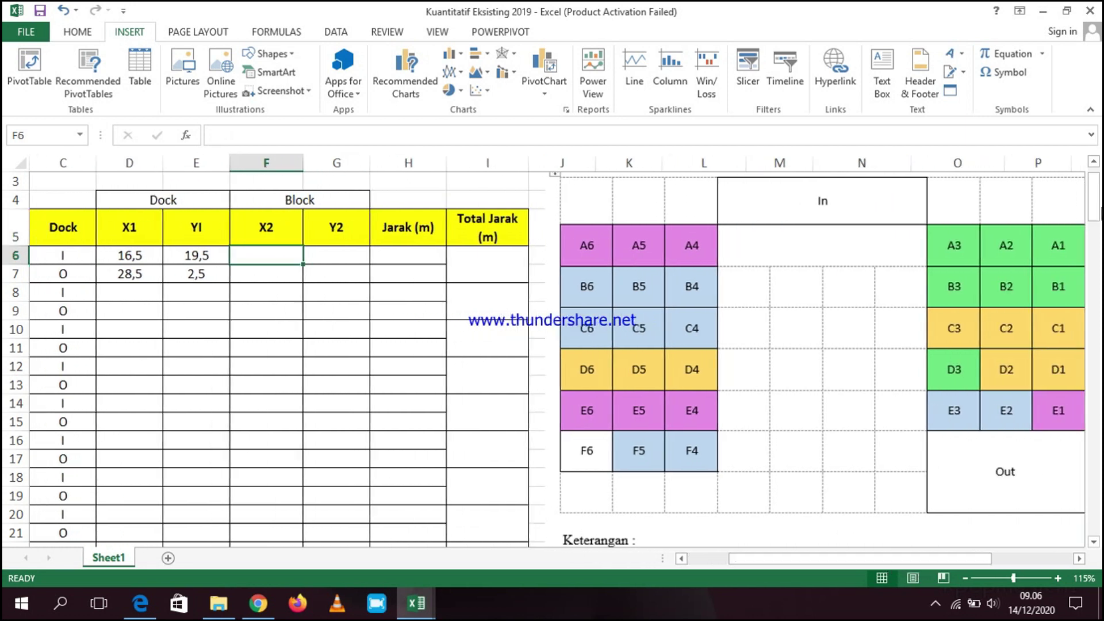
- Draw an orange vertical line about 7,66 cm long from the centre of block A1 down to the layout's lower edge
click(1064, 247)
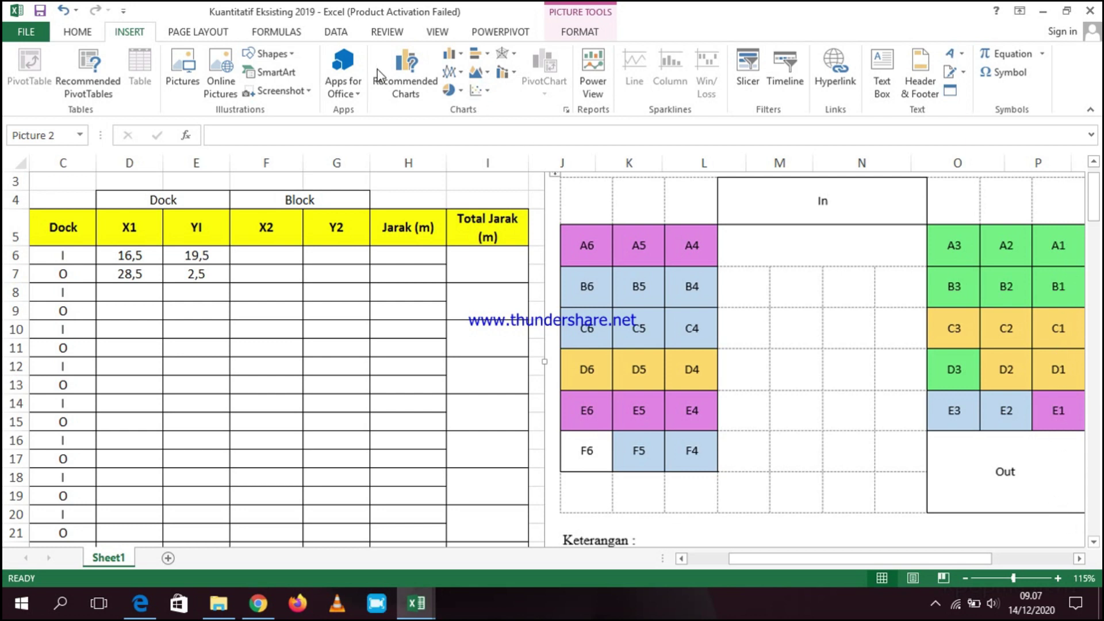
click(269, 54)
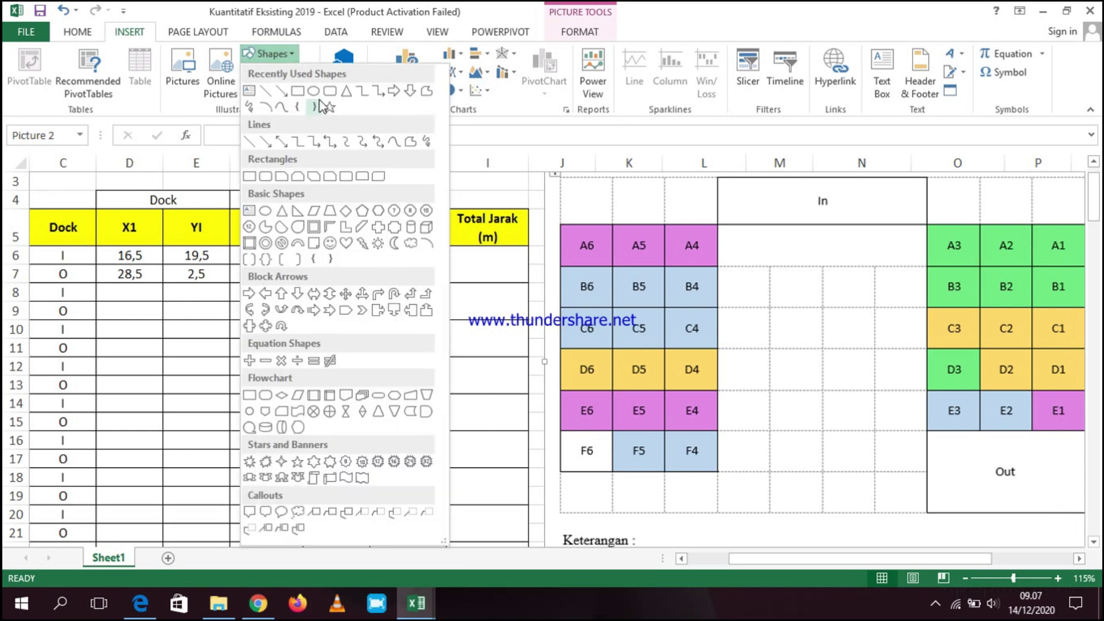
click(265, 90)
drag(1060, 247, 1058, 514)
click(315, 70)
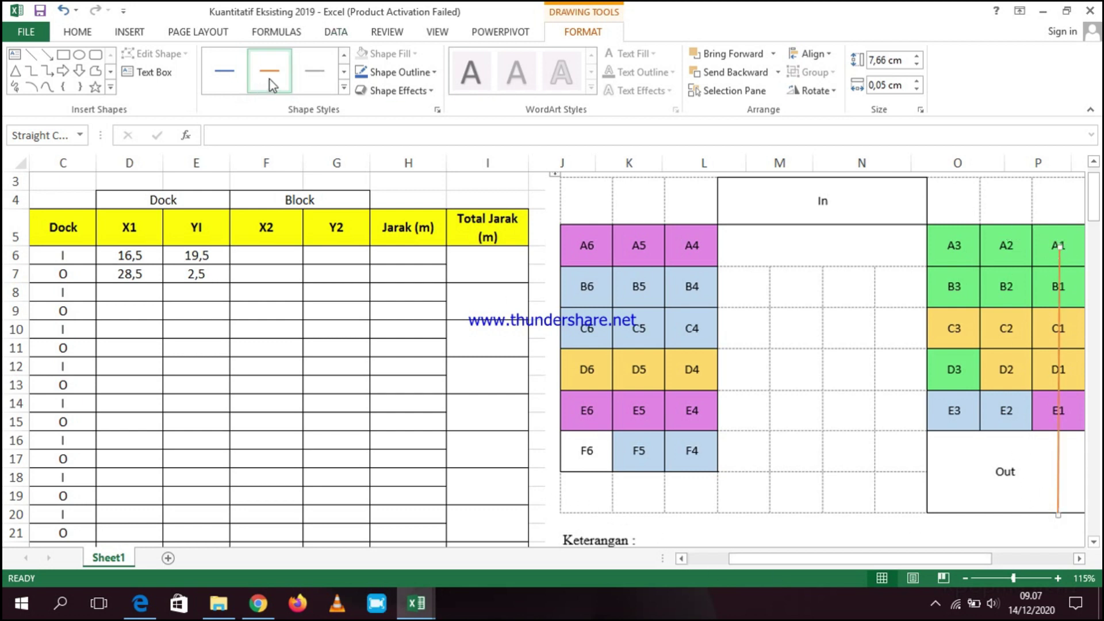
- Draw a green horizontal line about 14,1 cm long under the layout, from its left corner to the foot of the orange line
click(31, 54)
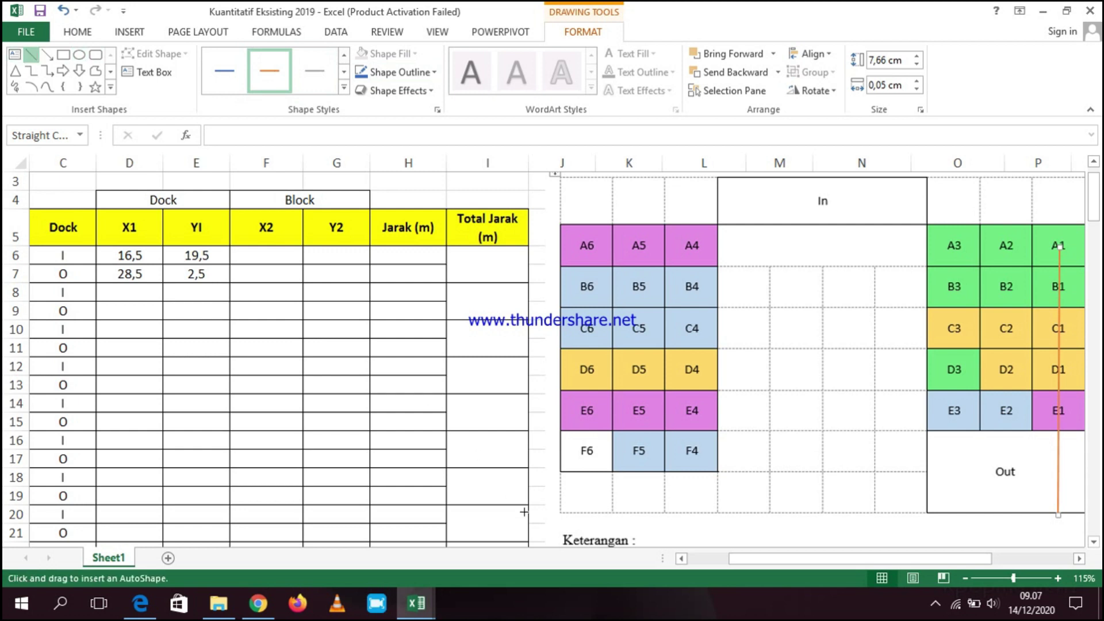
mouse_move(563, 516)
mouse_down()
mouse_move(858, 499)
mouse_move(1057, 519)
mouse_up()
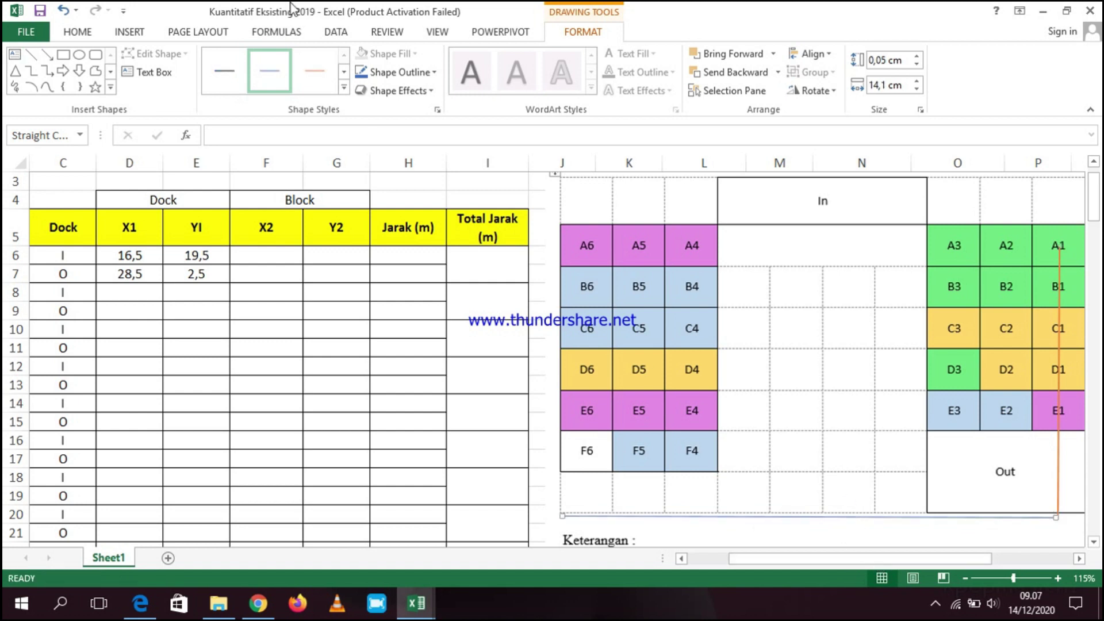
click(344, 88)
click(509, 167)
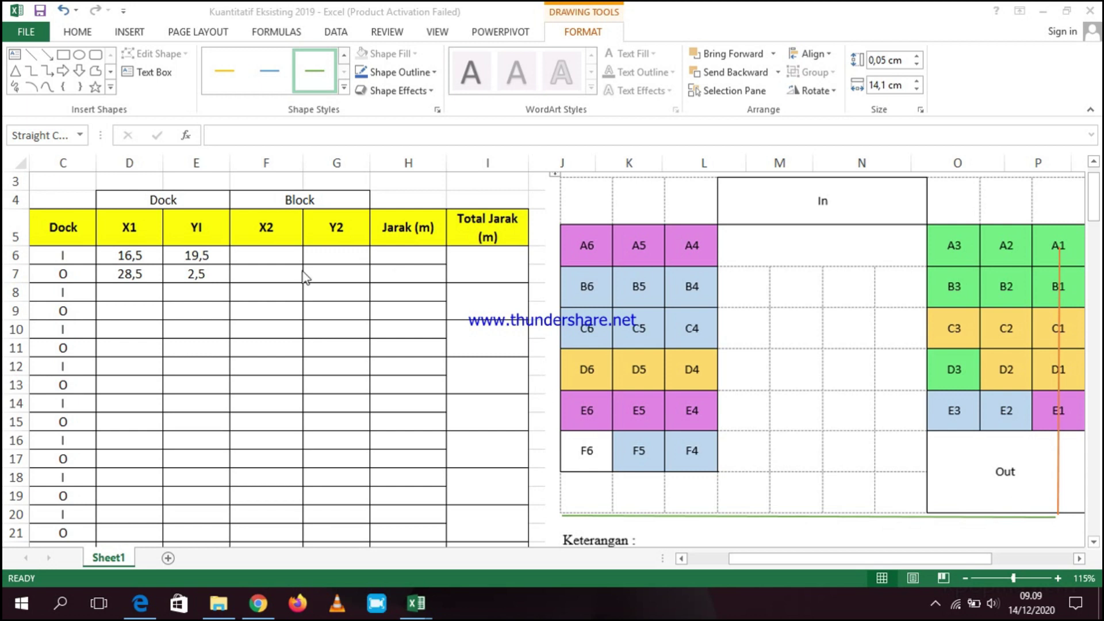
- Enter 31,5 as X2 and 16,25 as Y2 of block A1 in F6 and G6, and copy both into row 7
click(294, 253)
text(31,5)
key(Tab)
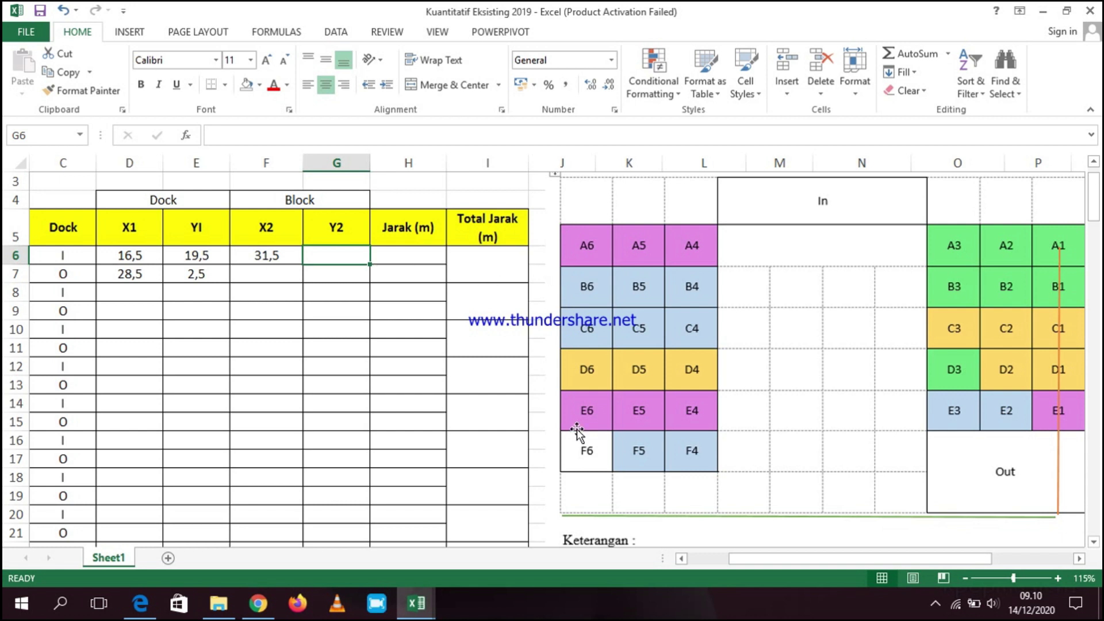
text(16,25)
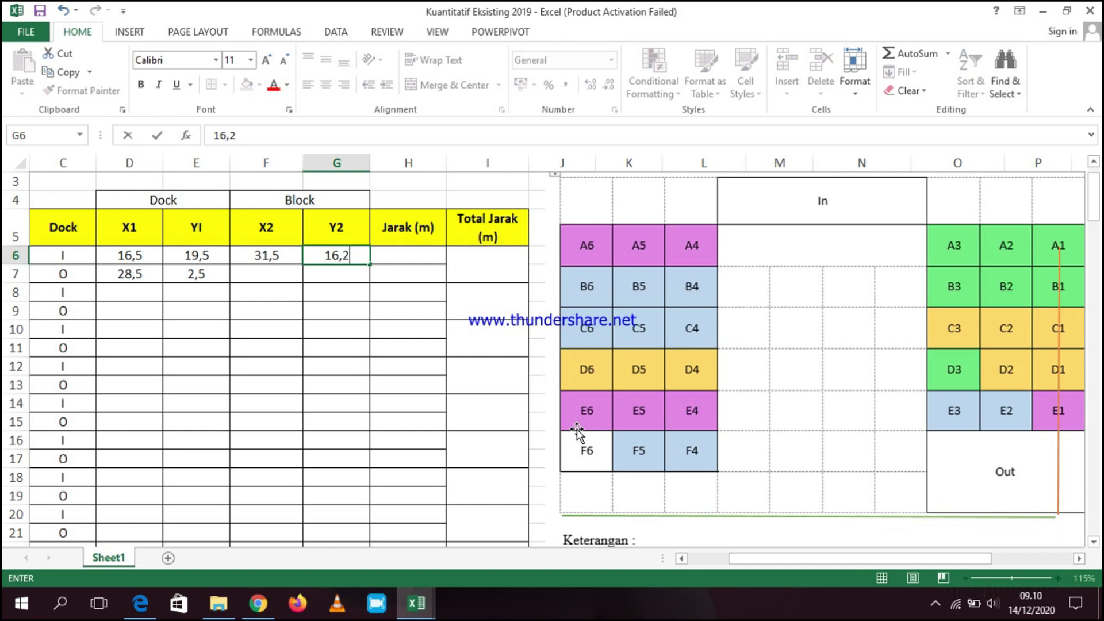
drag(267, 254, 377, 278)
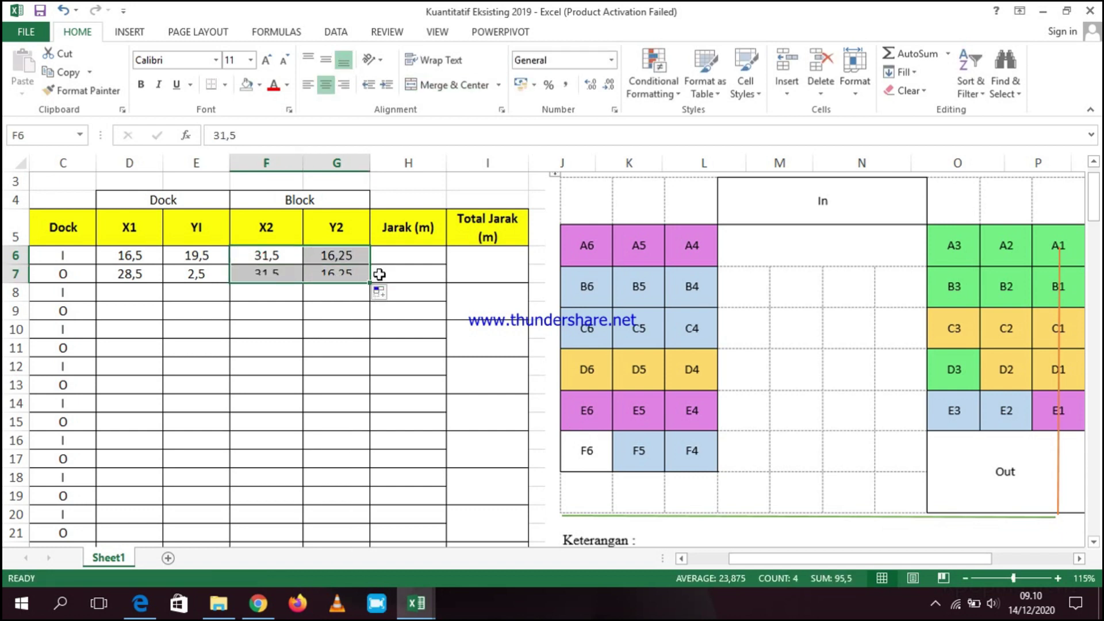
click(419, 262)
click(270, 259)
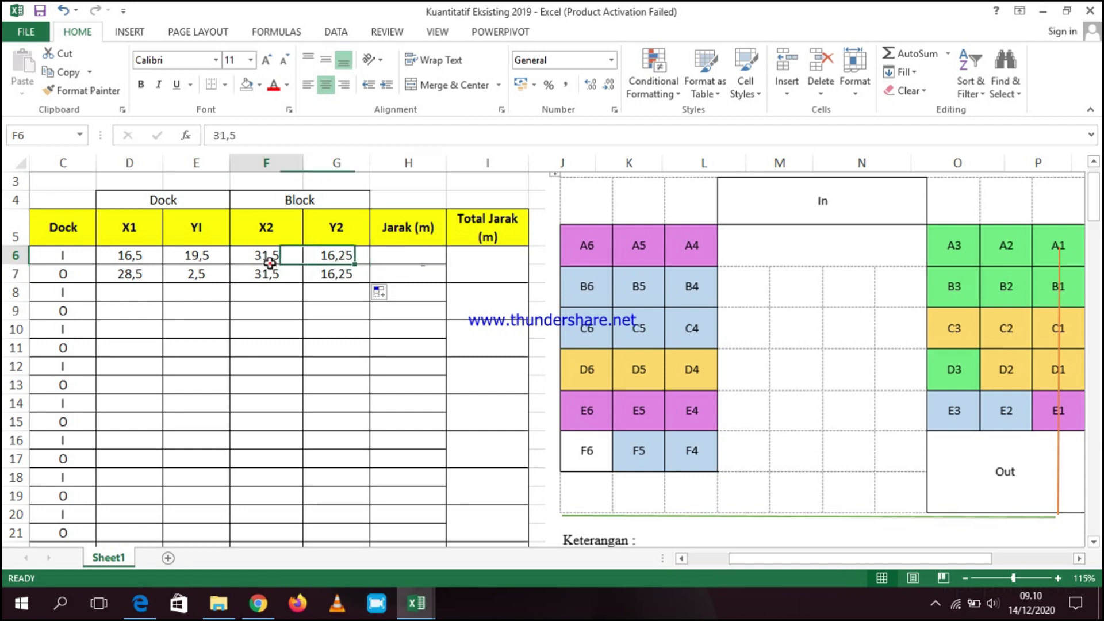
click(330, 257)
click(267, 254)
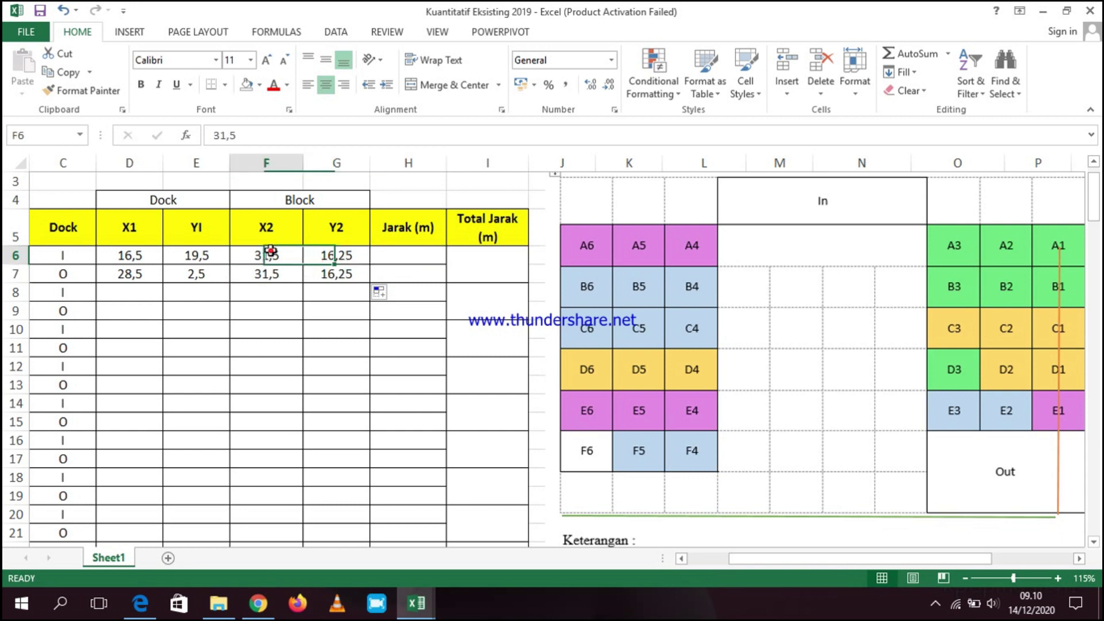
mouse_move(869, 560)
mouse_down()
mouse_move(847, 557)
mouse_move(879, 552)
mouse_up()
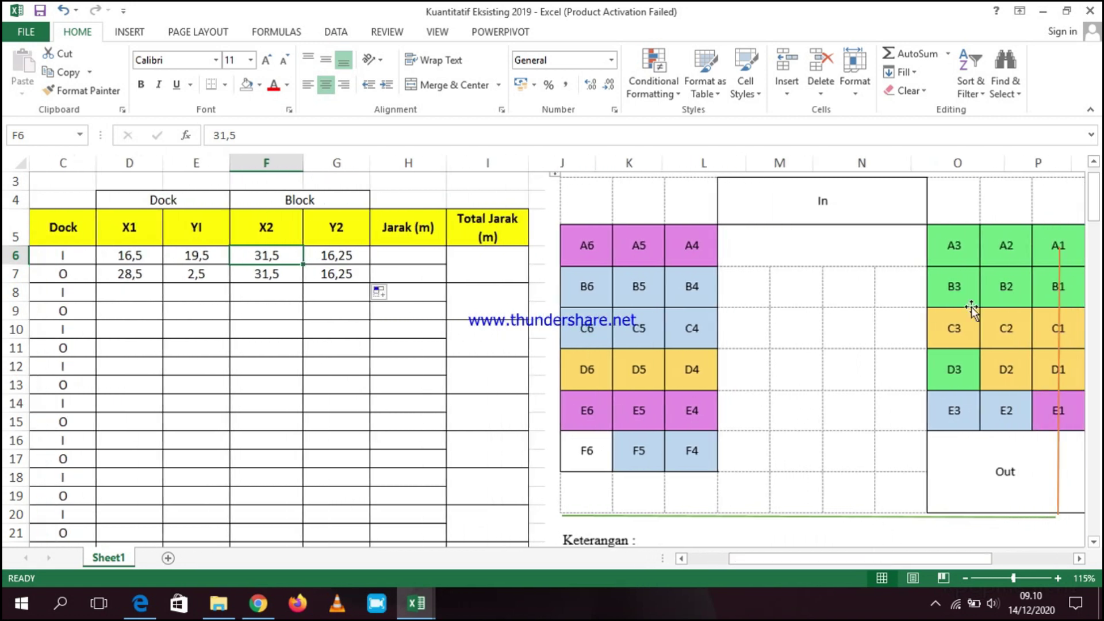
- Move the orange vertical line from block A1 to the centre of block A2 in the layout
click(1064, 297)
drag(1060, 296, 1008, 299)
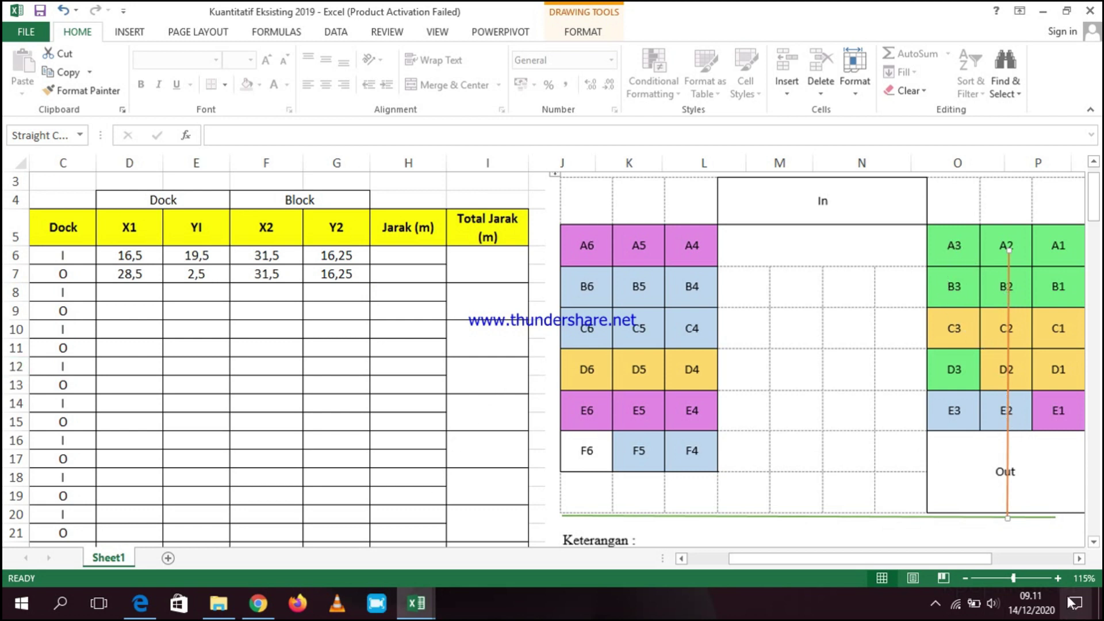
scroll(337, 305, left, 1)
drag(955, 564, 974, 567)
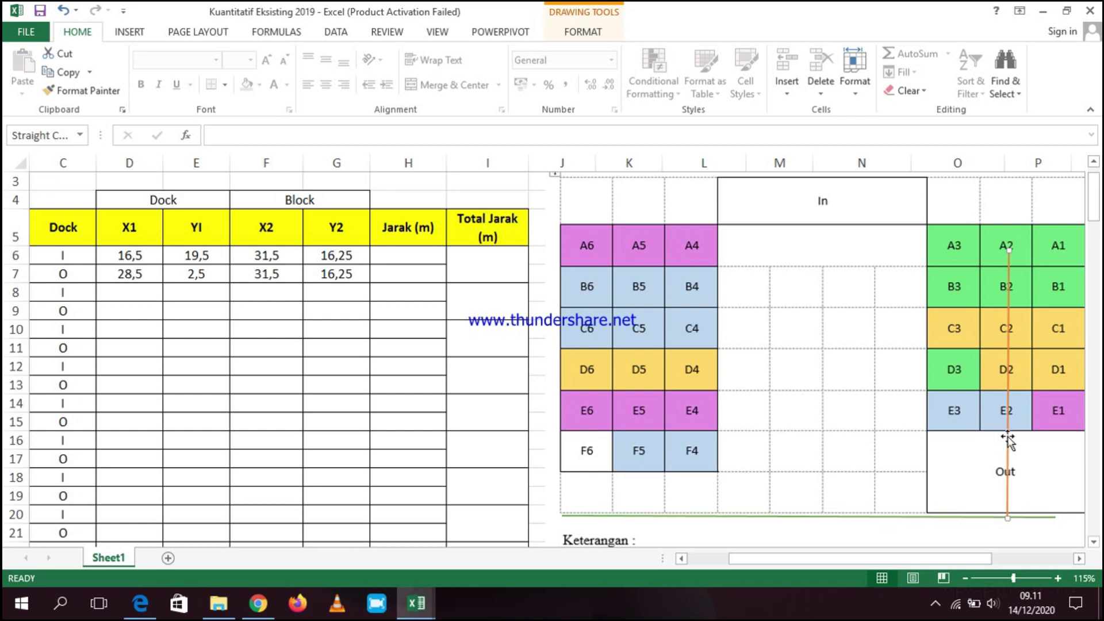
- Enter 28,5 as X2 and 16,25 as Y2 of block A2 in F8 and G8, and copy both into row 9
click(272, 293)
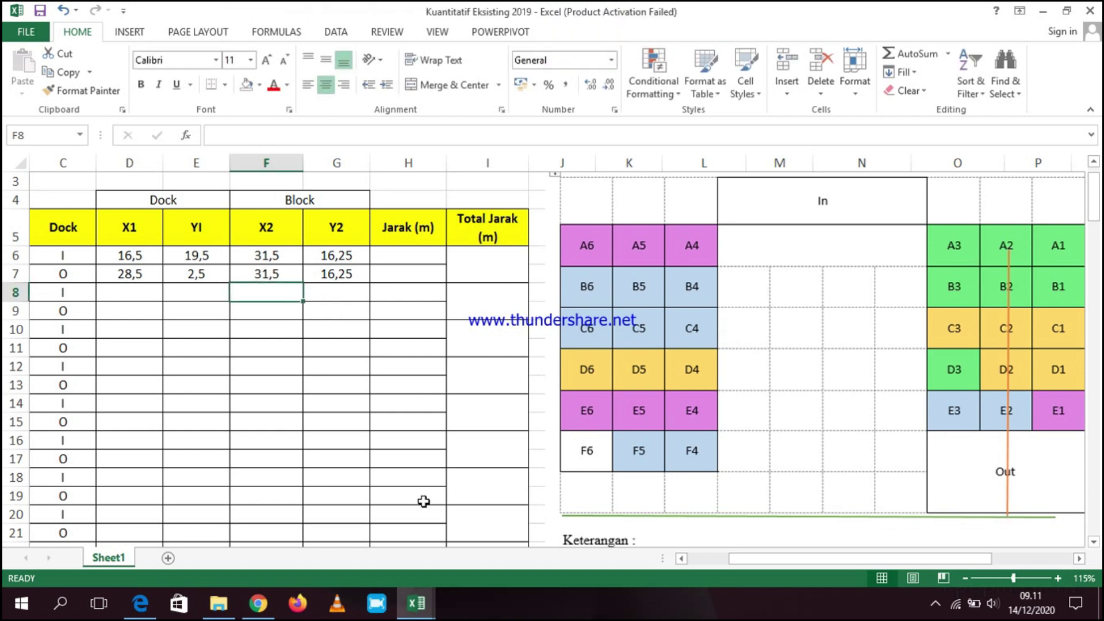
text(28,5)
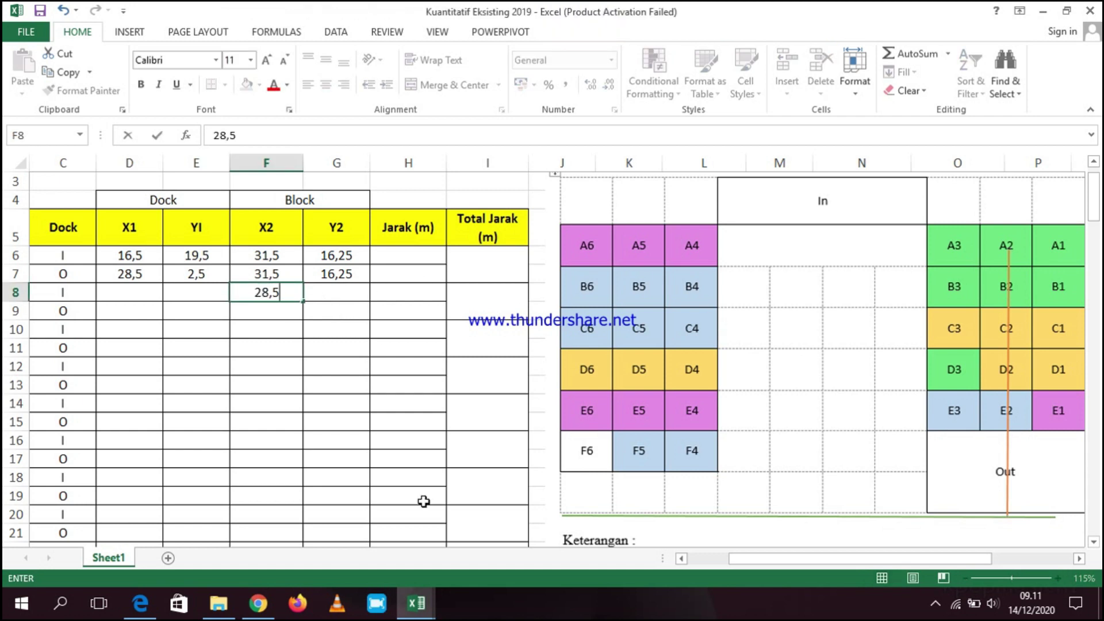
key(Tab)
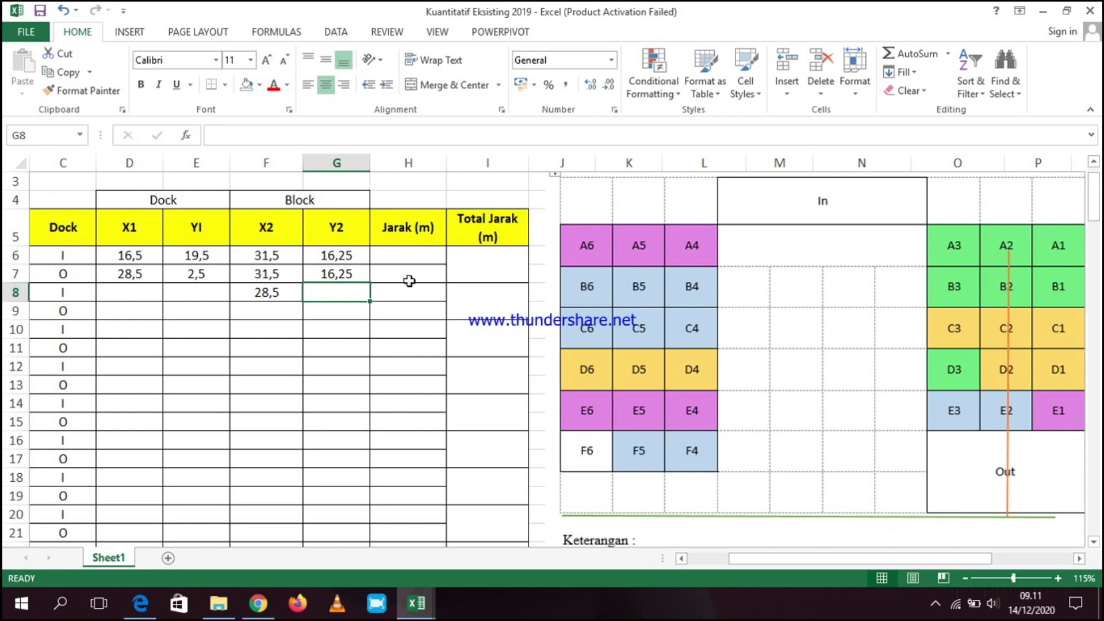
text(16)
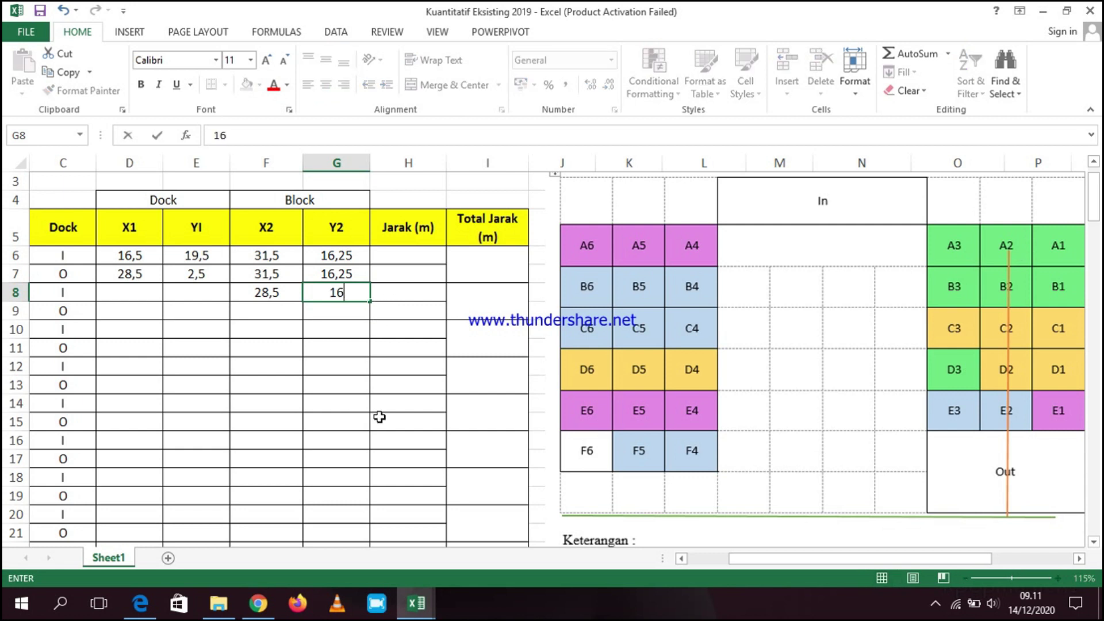
text(,25)
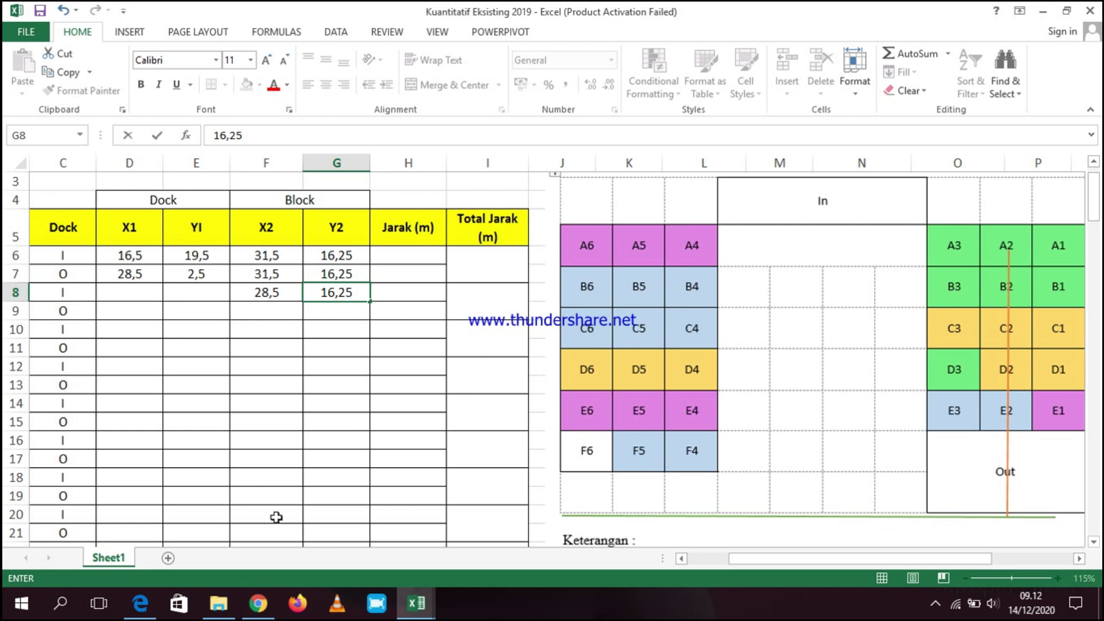
click(322, 328)
drag(291, 291, 374, 320)
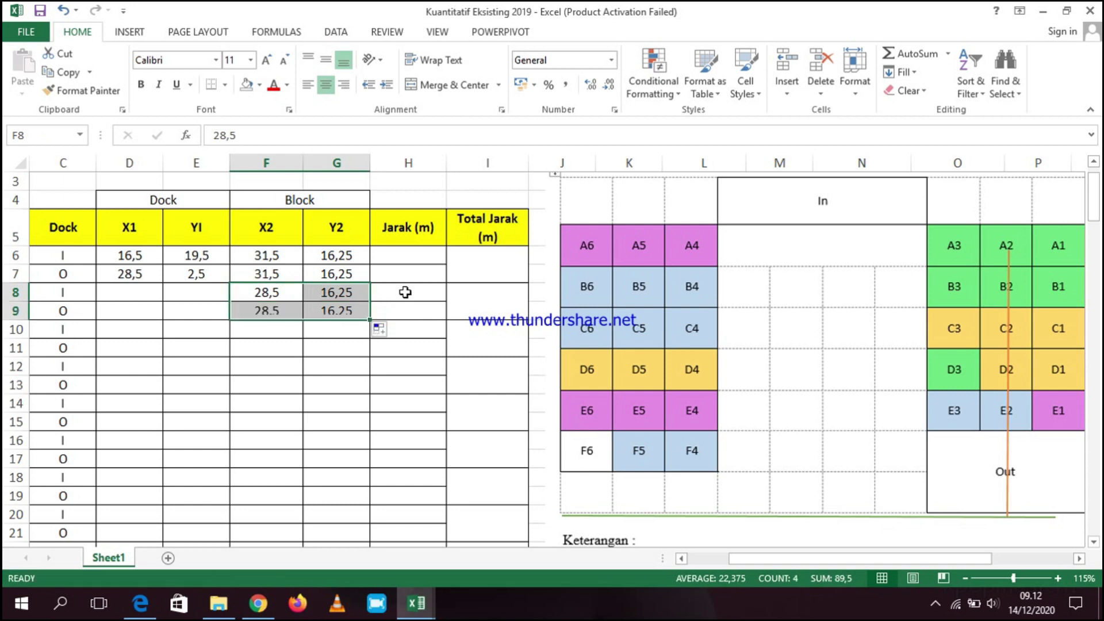
- Link the X1 coordinate of dock I for block A2 in cell D8 to block A1's value with the formula =D6
click(124, 281)
drag(833, 557, 782, 555)
drag(271, 256, 330, 286)
click(299, 288)
click(278, 291)
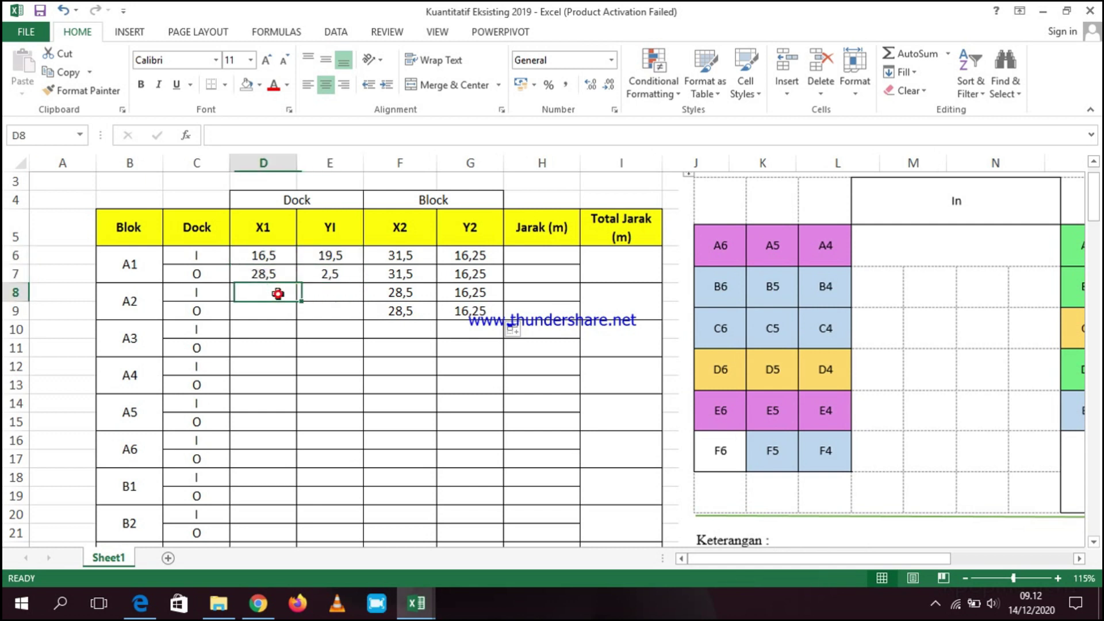
text(=)
click(289, 257)
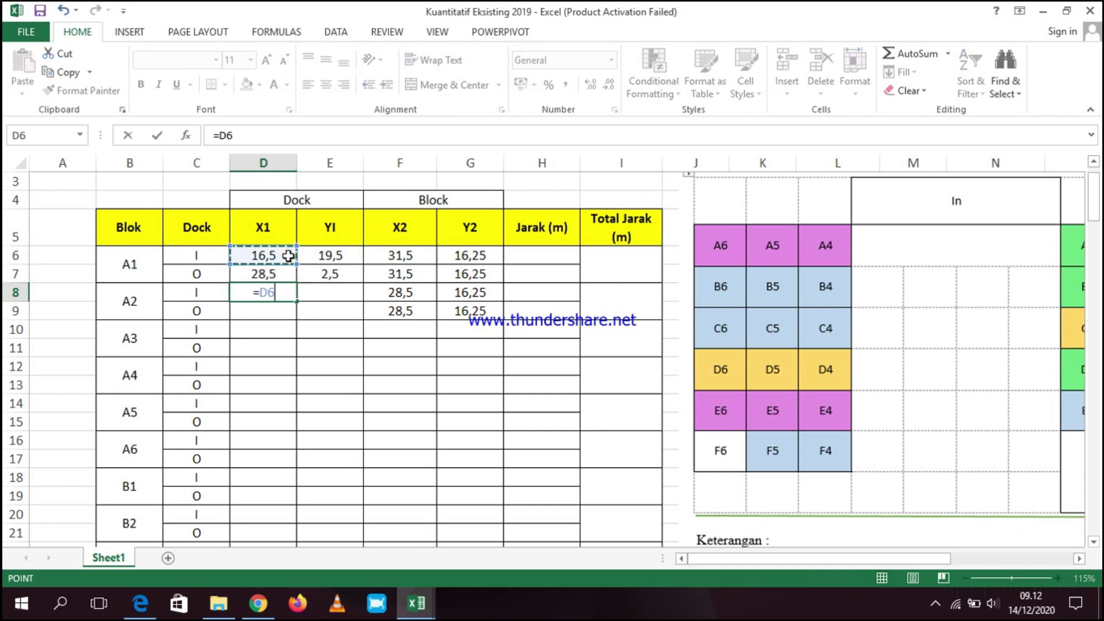
key(Return)
- Copy the D8 formula across the X1 and Y1 columns and down to block F6 in row 71
click(267, 292)
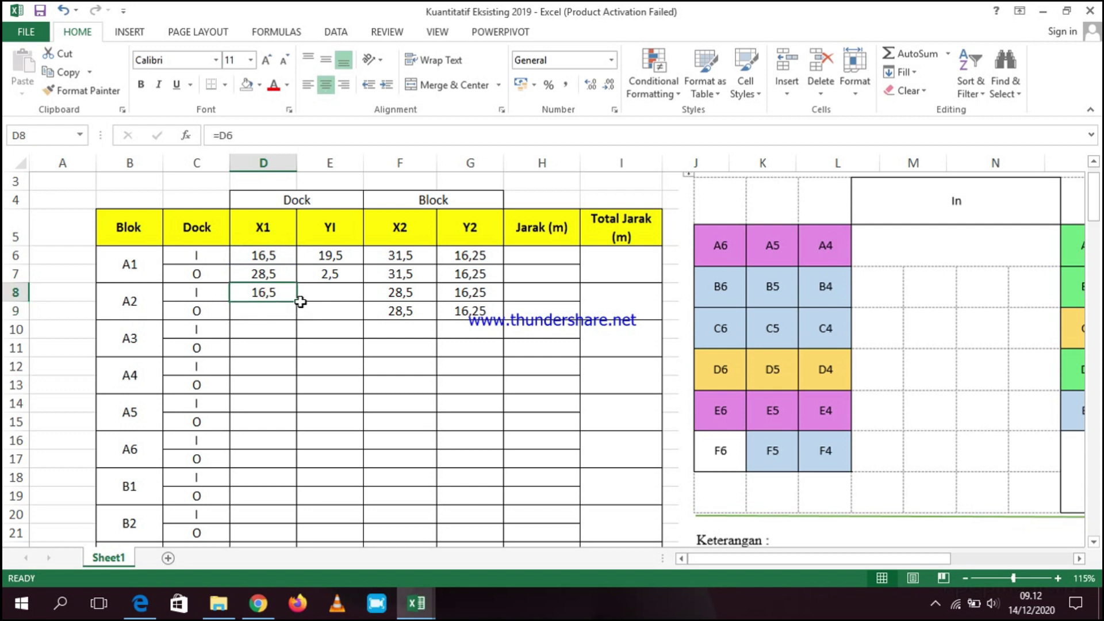
drag(298, 303, 366, 316)
click(377, 345)
drag(275, 292, 357, 501)
scroll(555, 407, up, 5)
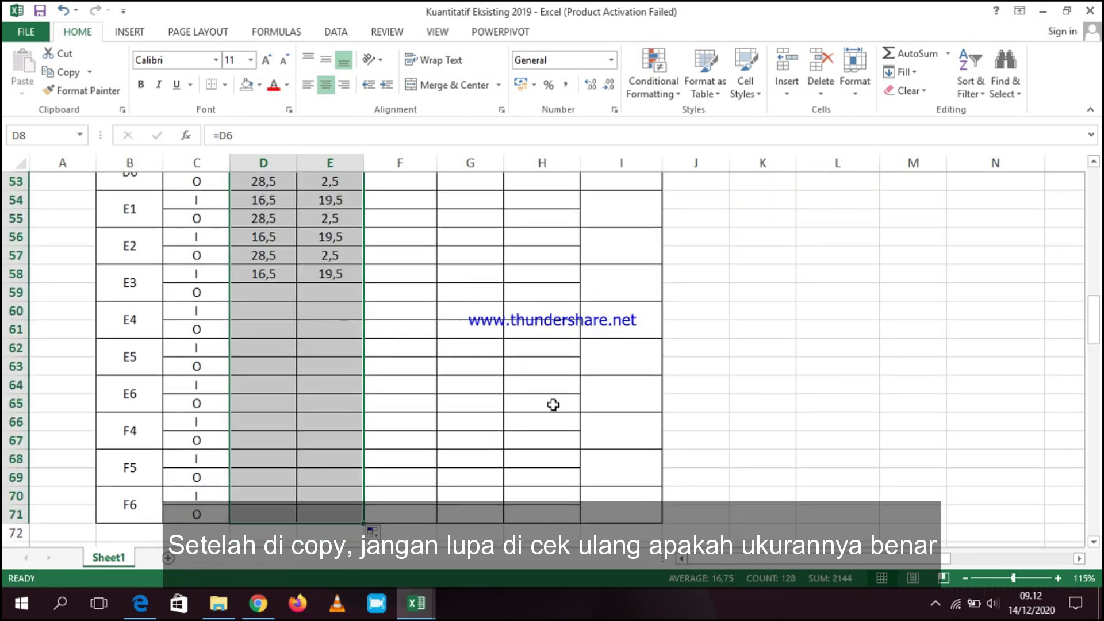
- Rename the Sheet1 worksheet as Eksisting
scroll(561, 388, up, 12)
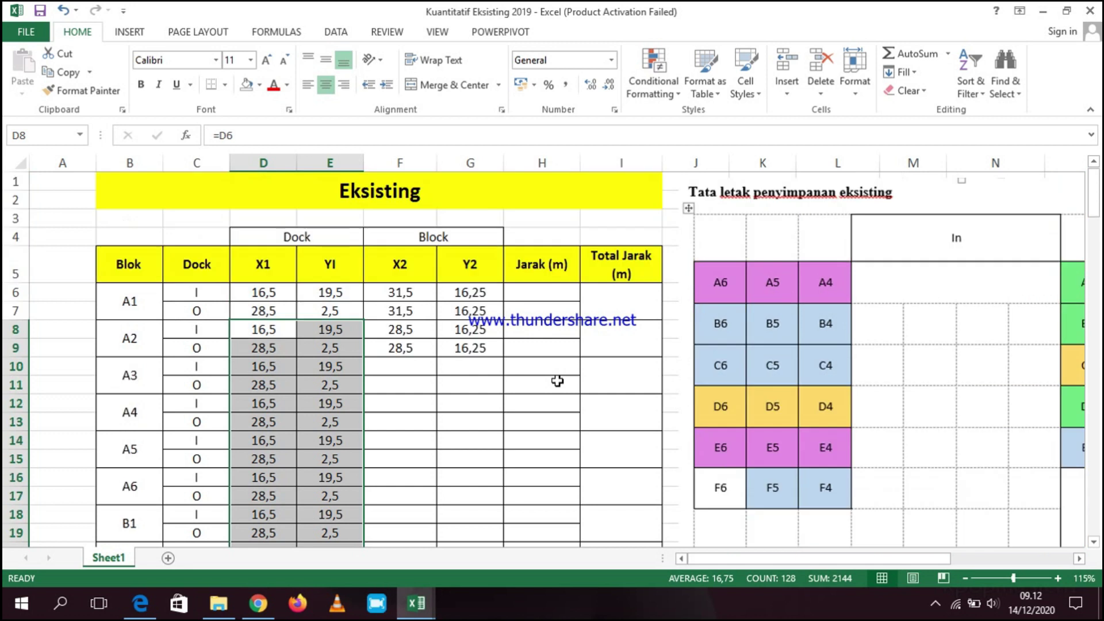
click(425, 366)
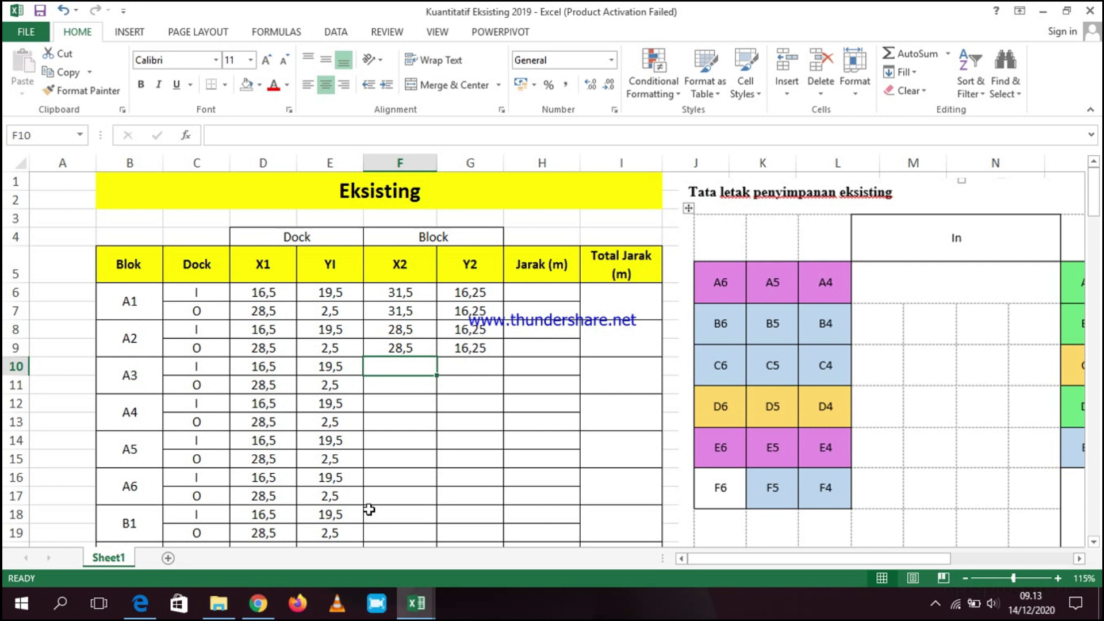
right_click(116, 560)
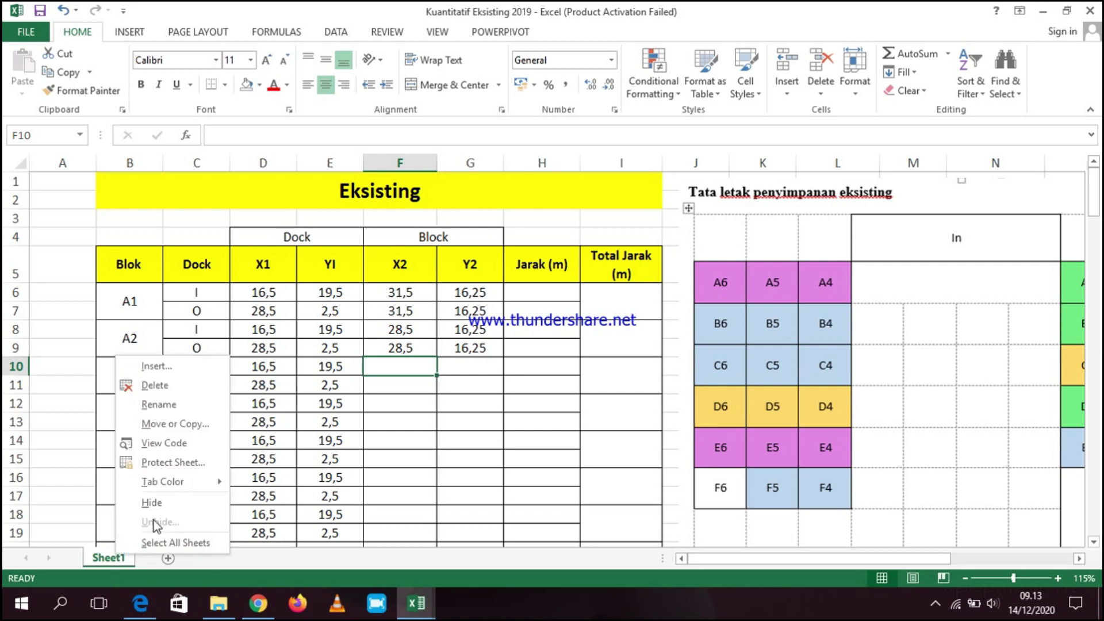
click(179, 404)
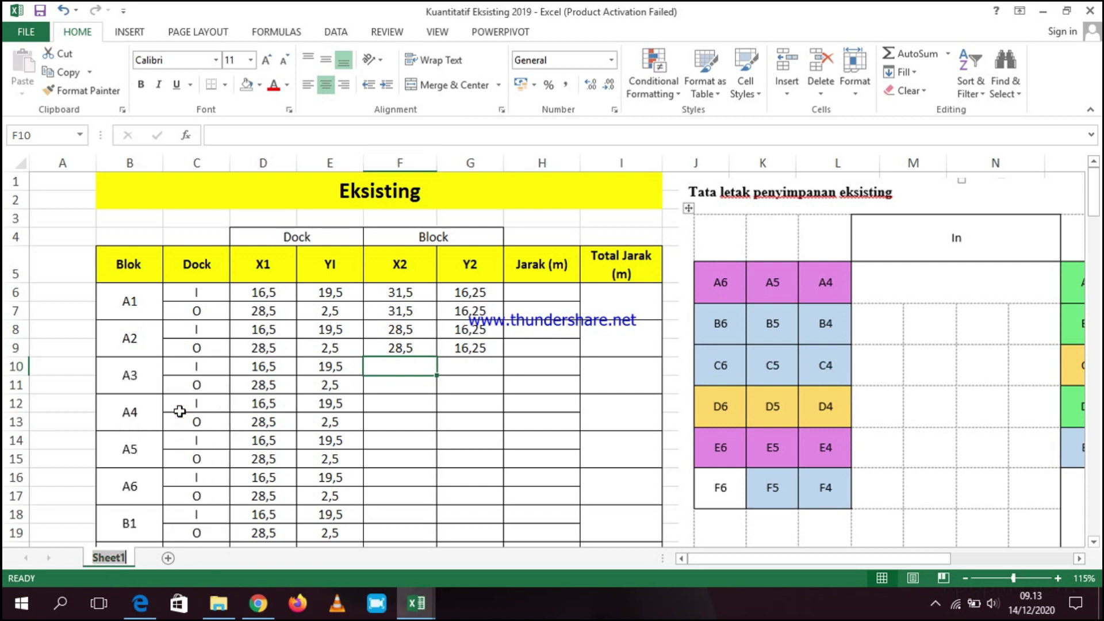
text(Eksisting)
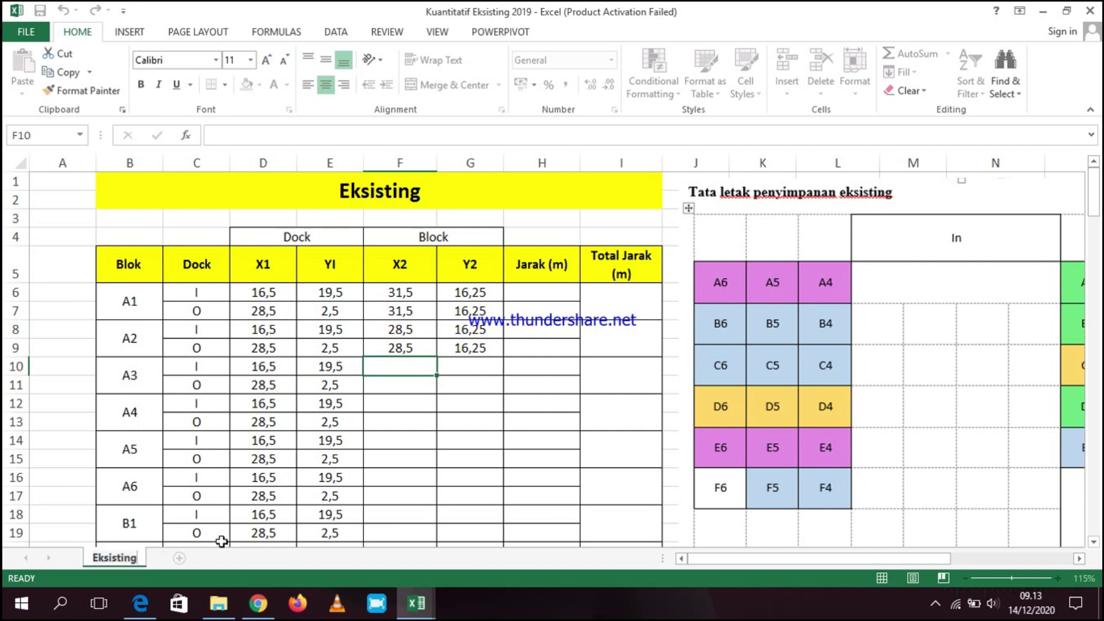
key(Return)
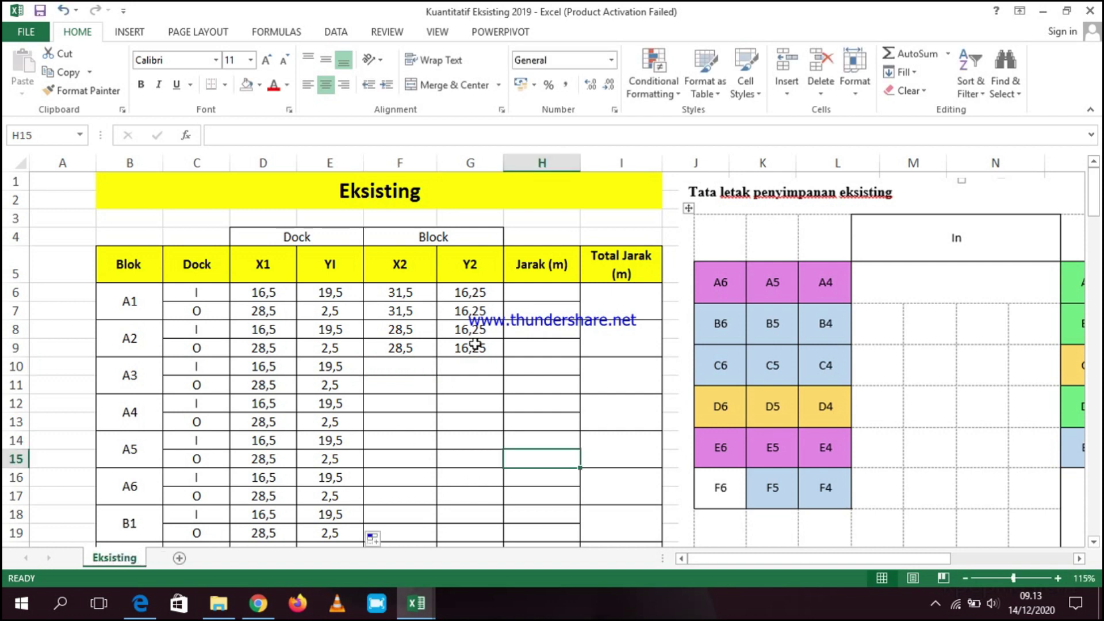
- Return from the module PDF to the Excel workbook and clear the Jarak and Total Jarak values of blocks A1 to A6 in H6:I17
click(554, 290)
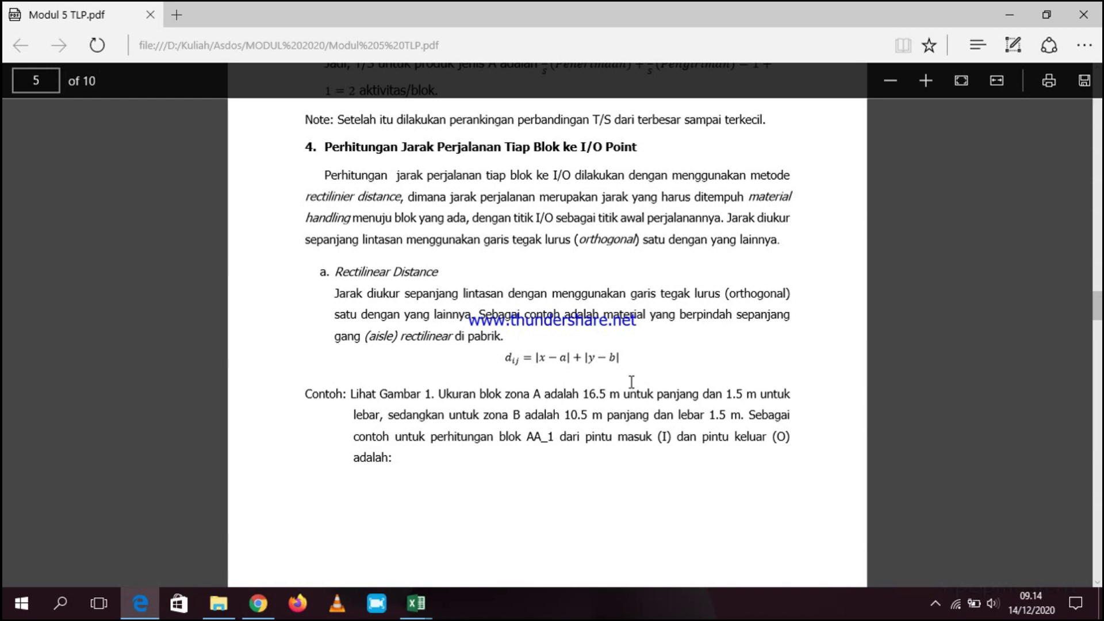
click(1012, 8)
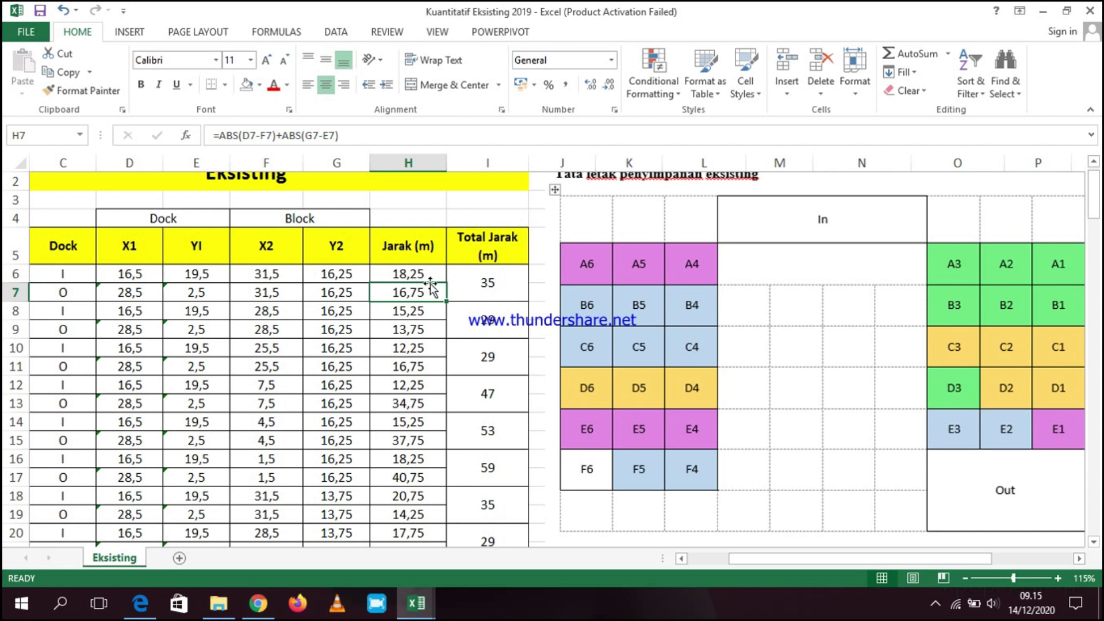
click(428, 274)
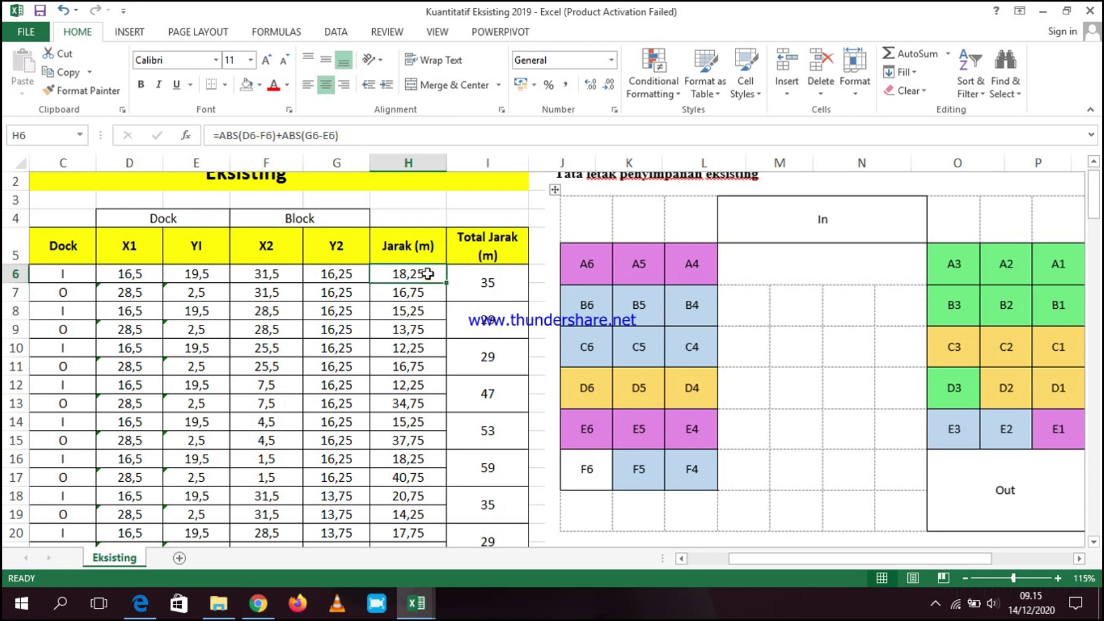
drag(424, 273, 502, 476)
click(514, 291)
key(Delete)
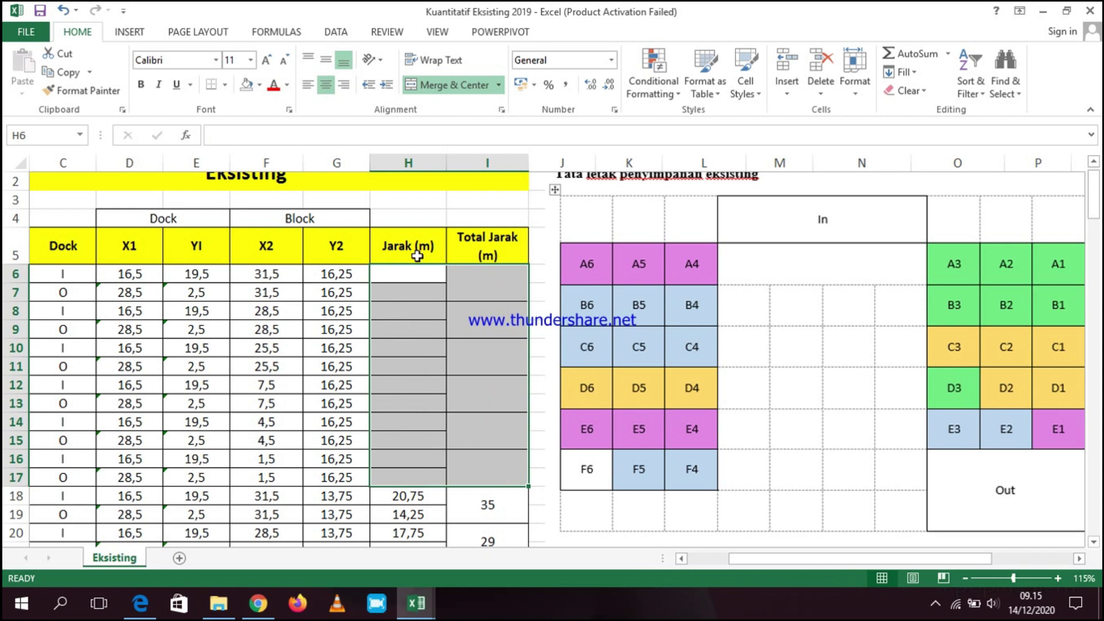
- Calculate the rectilinear distance from dock I to block A1 in H6 with the formula =ABS(D6-F6)+ABS(G6-E6)
click(419, 274)
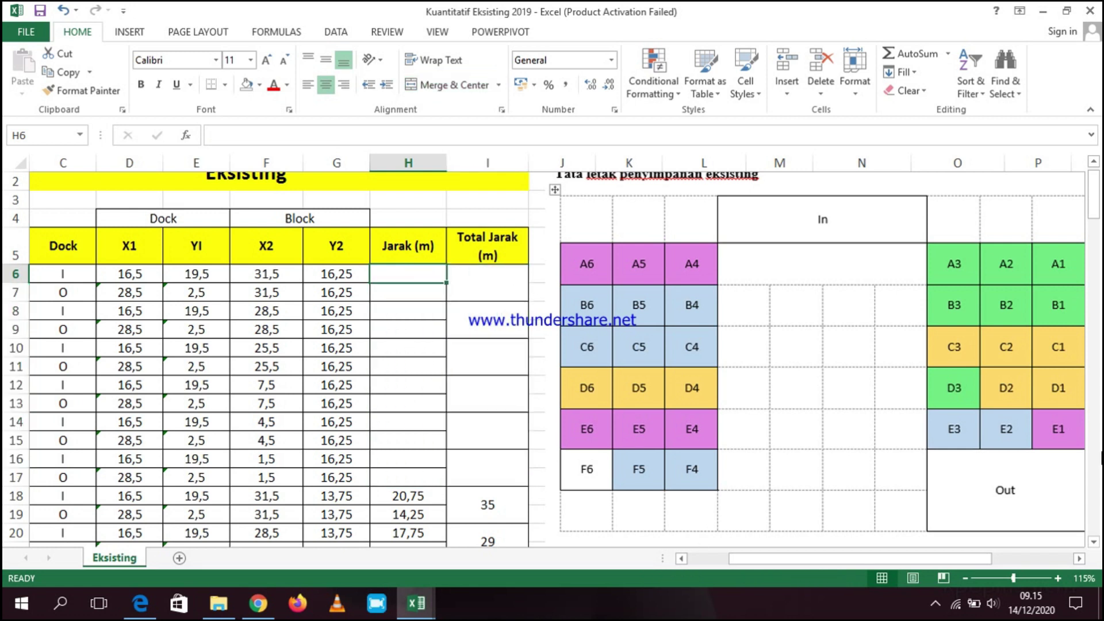
drag(921, 556, 874, 553)
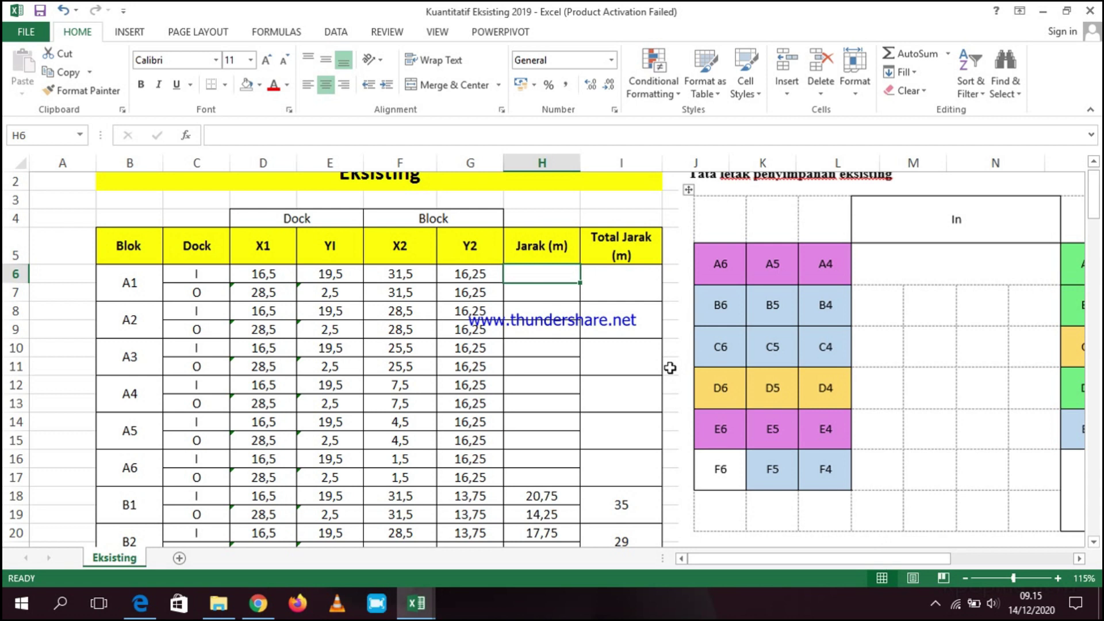
text(=ab)
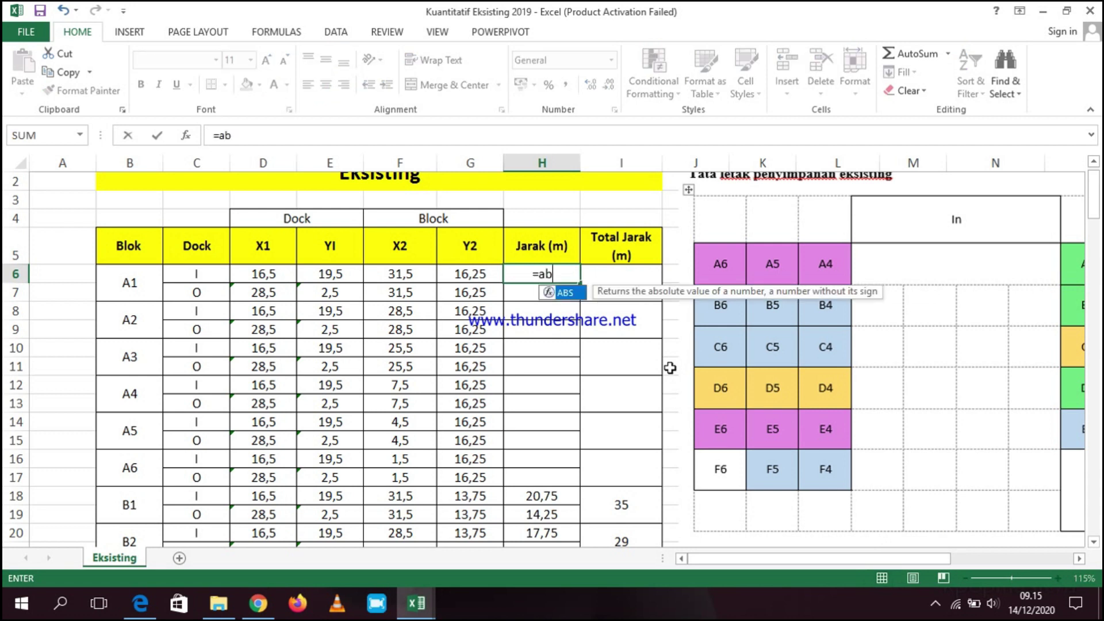
double_click(575, 294)
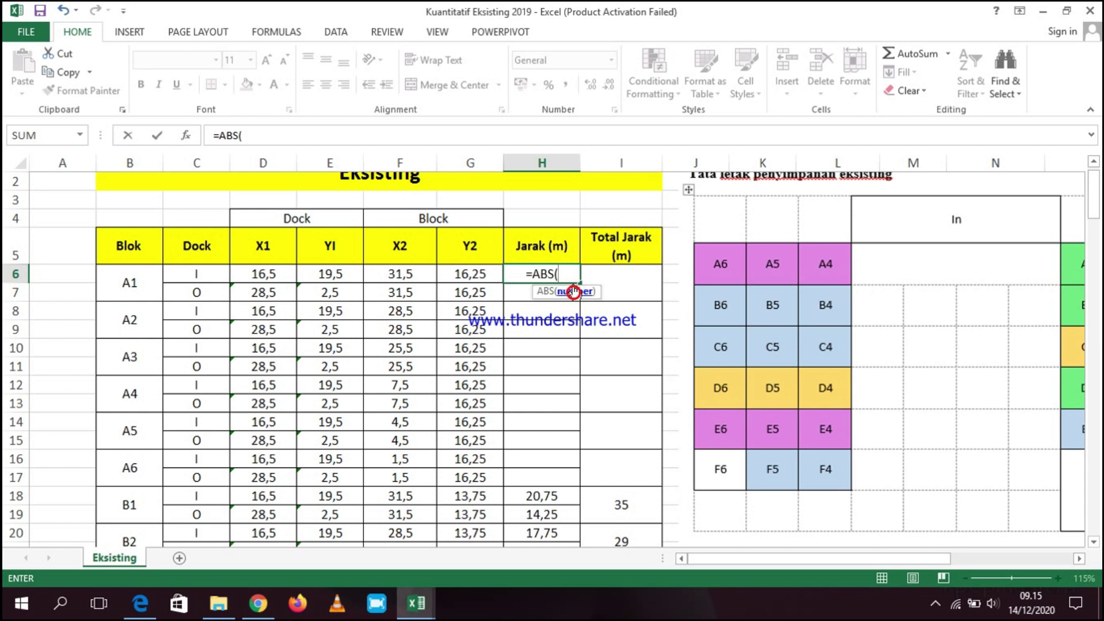
click(270, 274)
text(-)
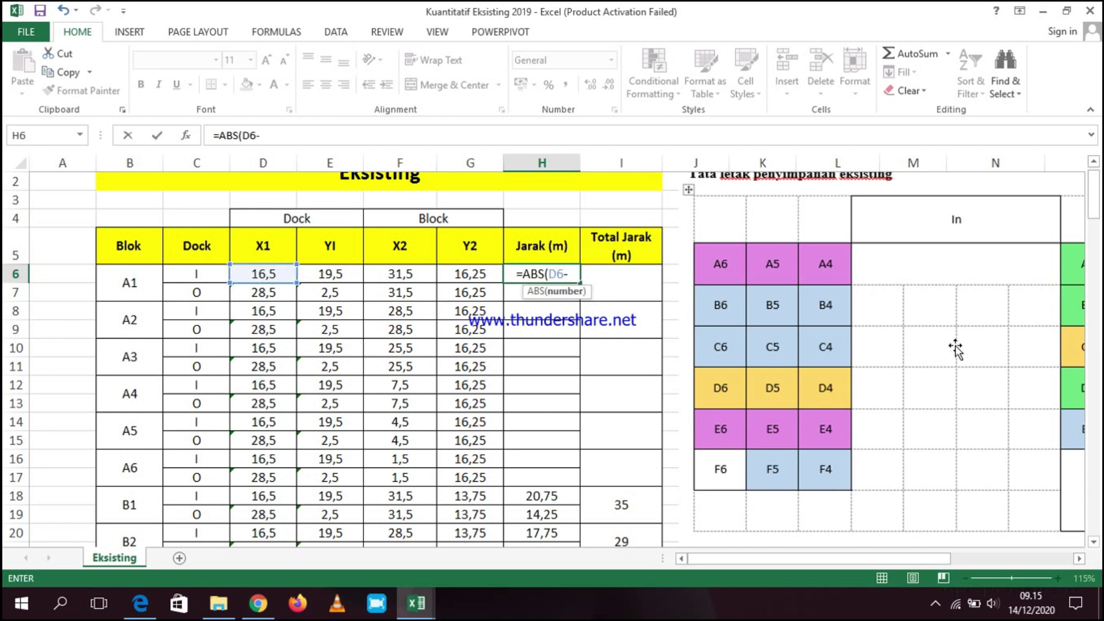
click(394, 275)
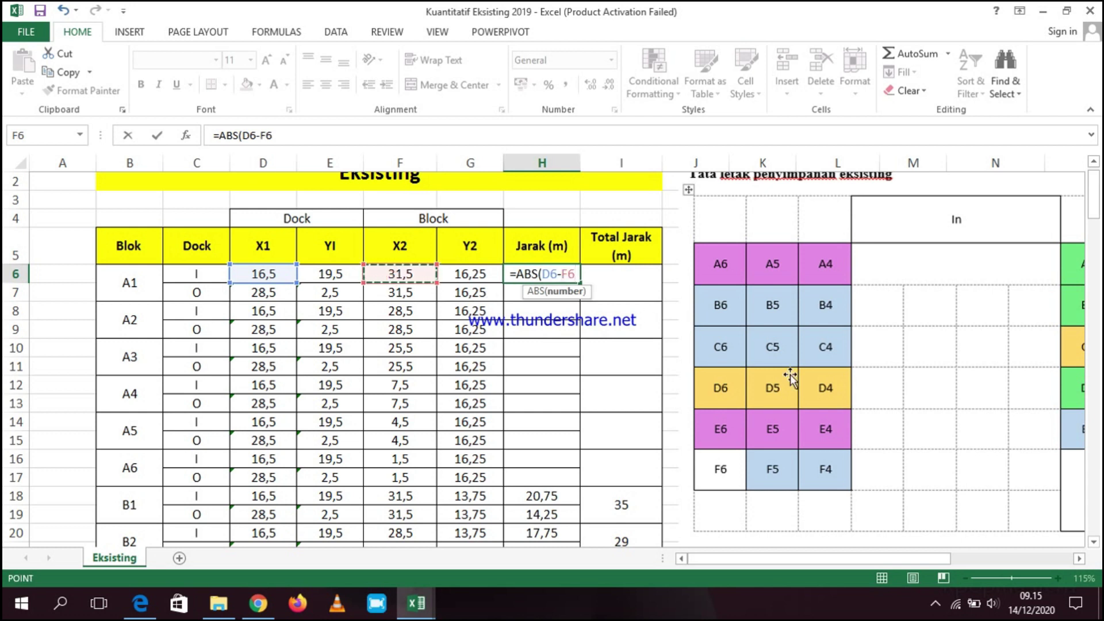
text()+abs)
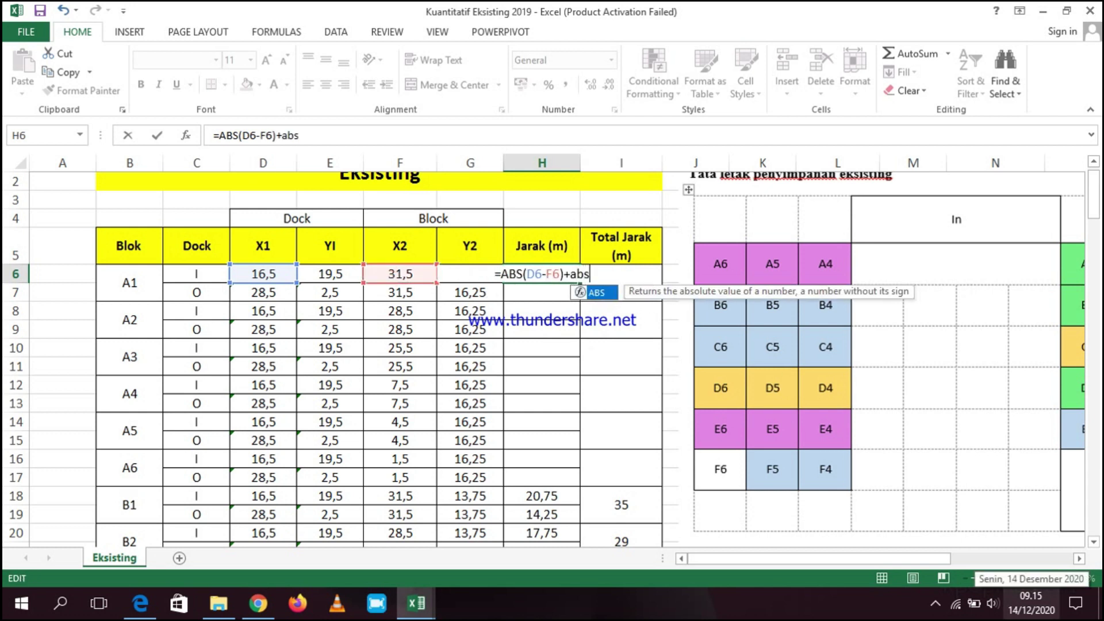
double_click(618, 291)
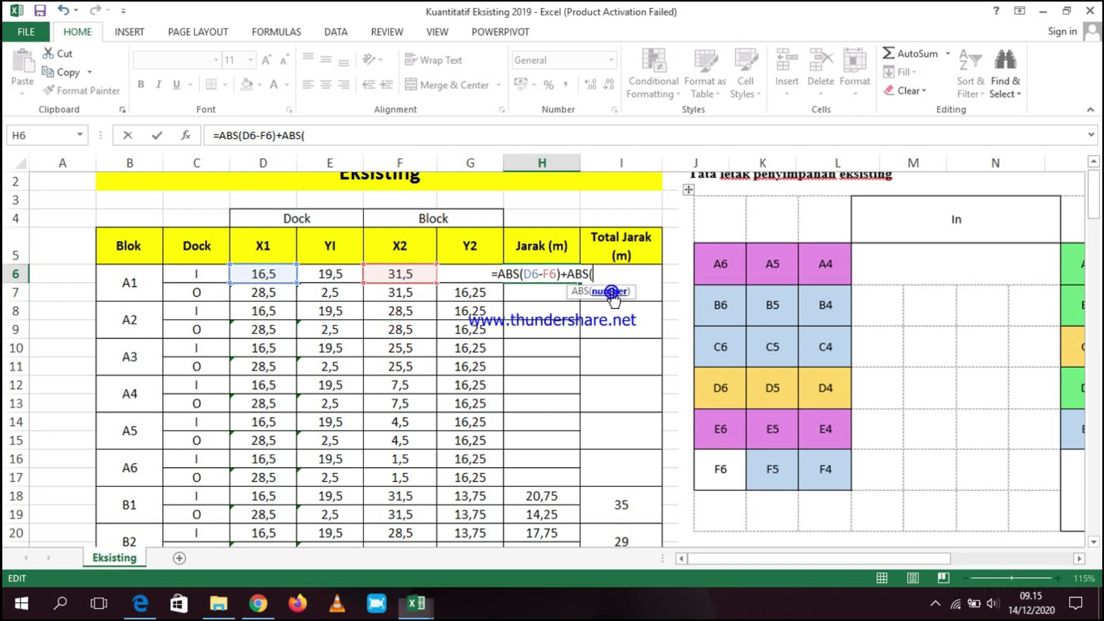
click(470, 288)
click(470, 274)
text(-)
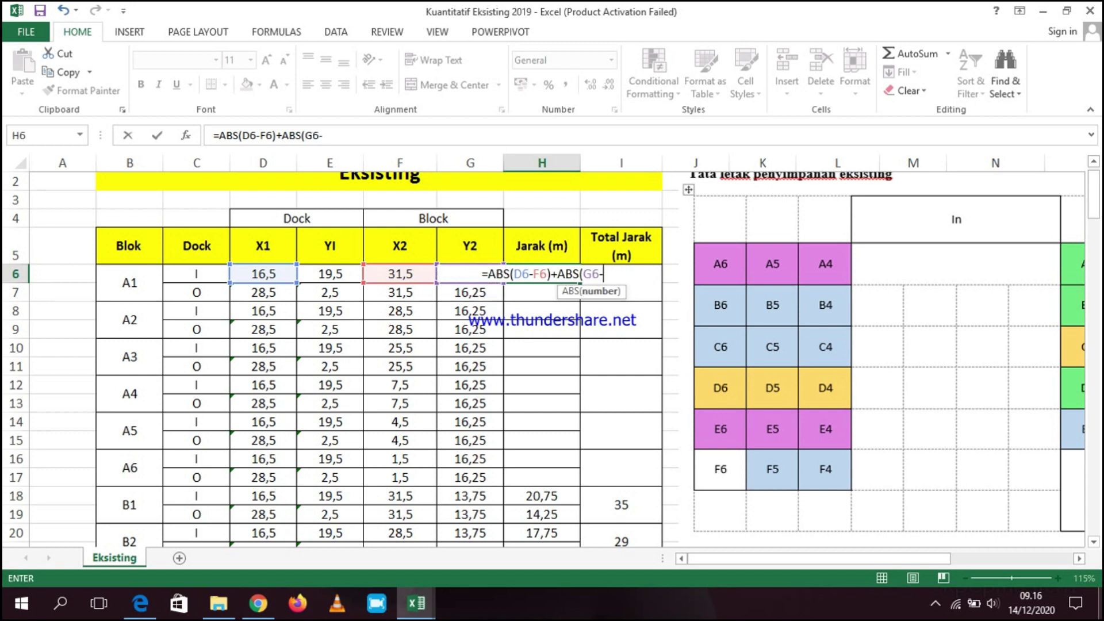
click(319, 274)
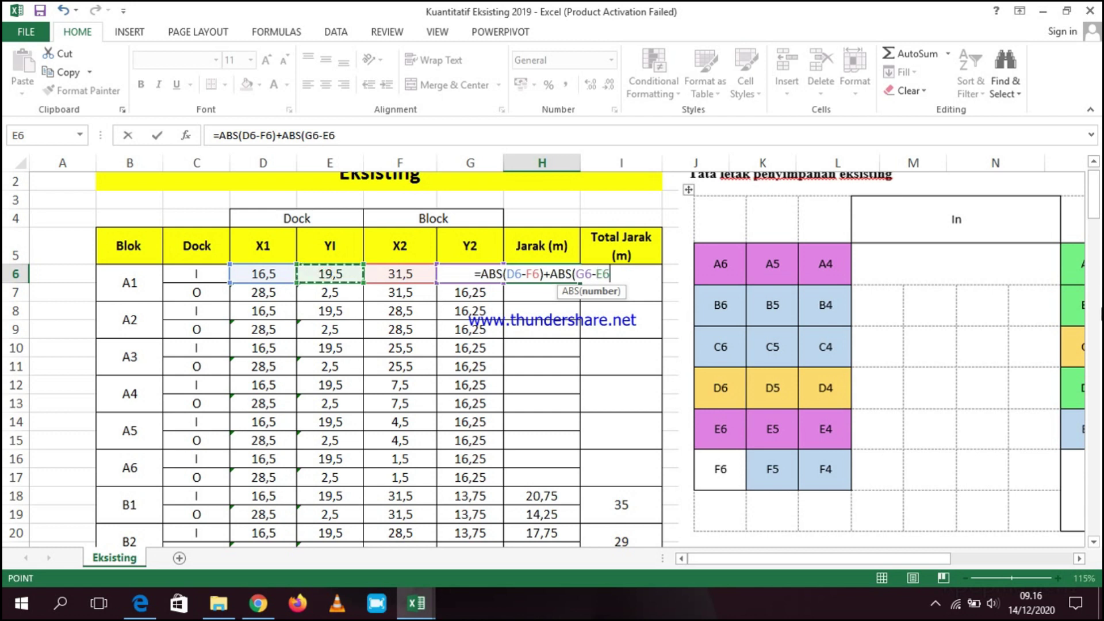
text())
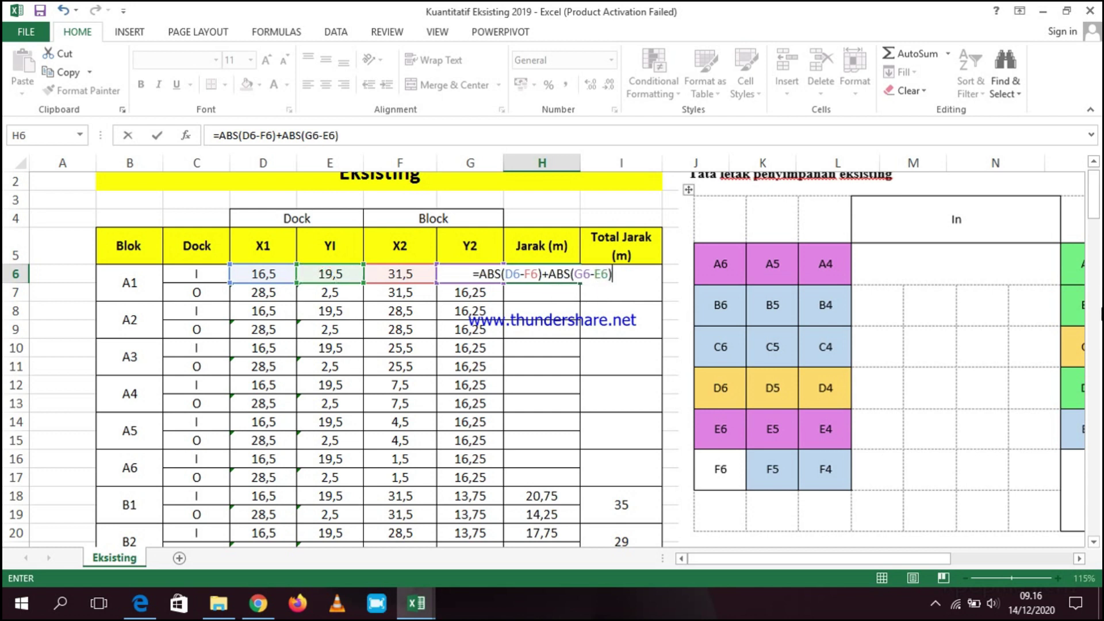
key(Return)
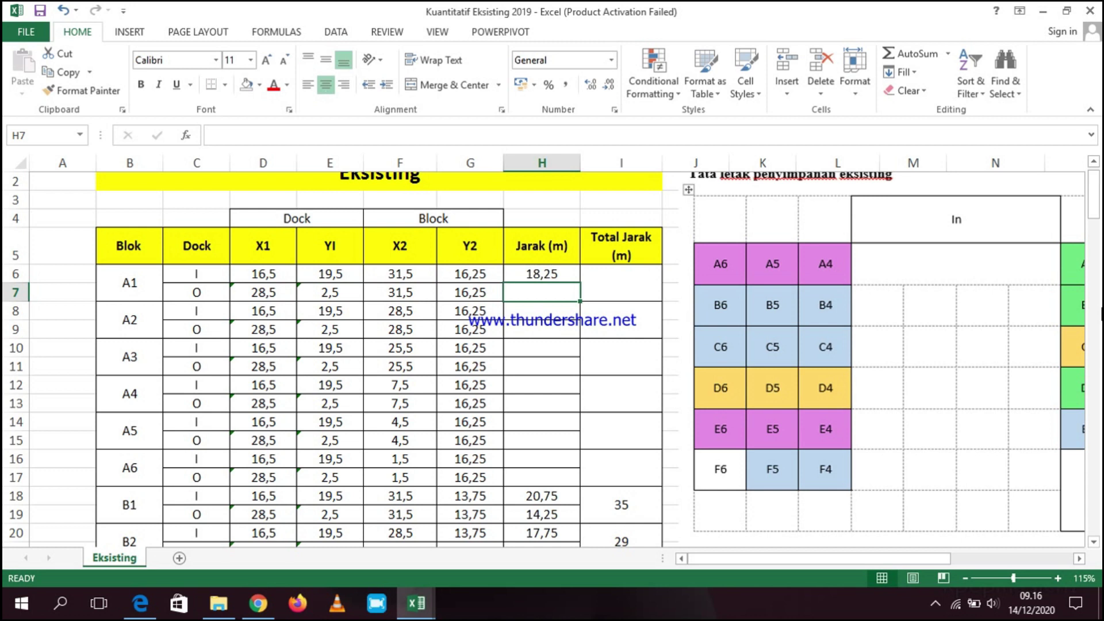
- Copy the distance formula from H6 down the Jarak column to row 20
click(553, 272)
drag(584, 283, 583, 300)
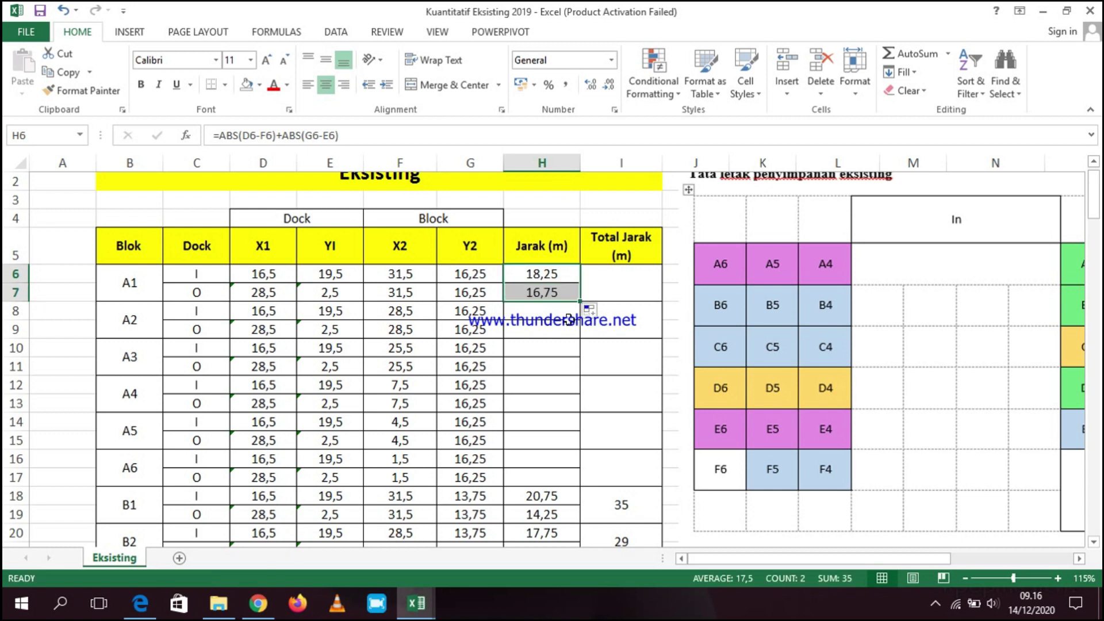
click(575, 312)
click(573, 274)
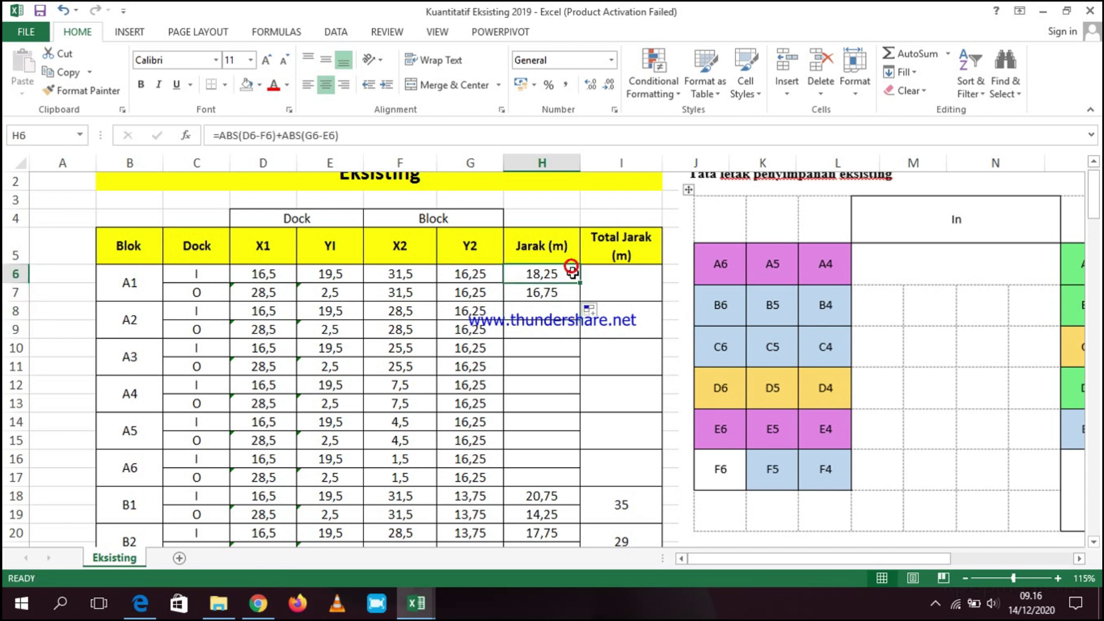
drag(579, 286, 579, 535)
scroll(638, 382, down, 17)
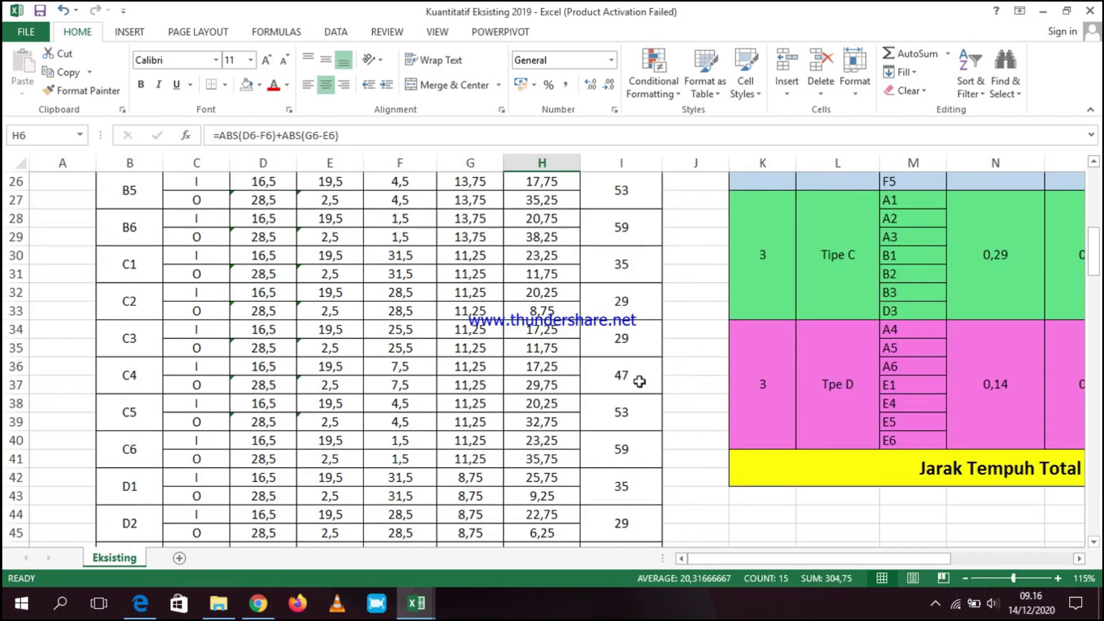
scroll(638, 376, up, 13)
scroll(637, 362, up, 5)
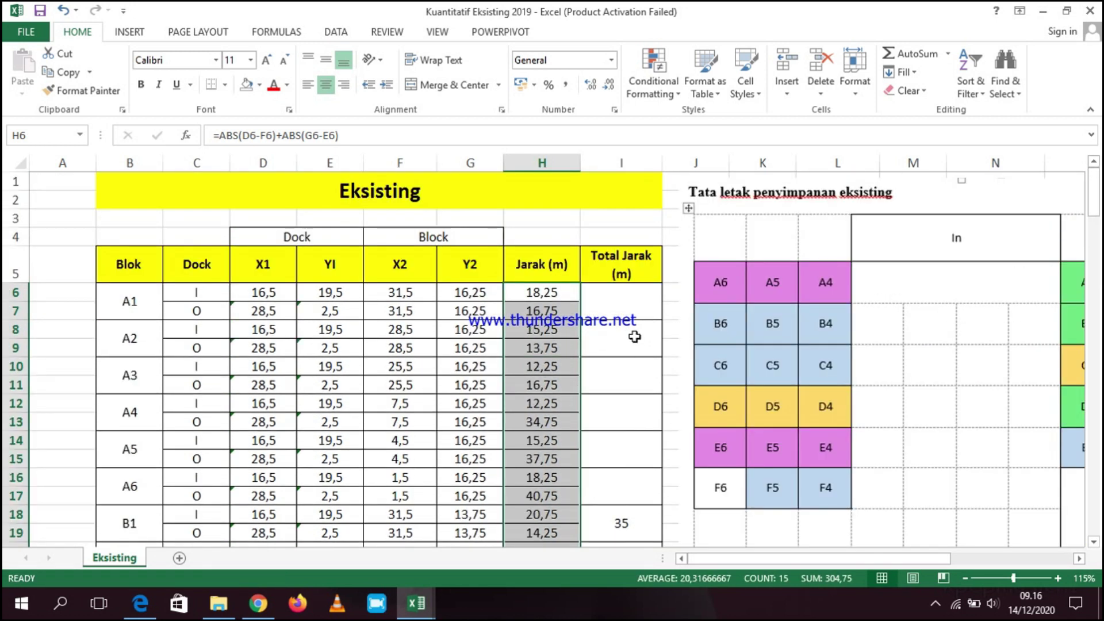
- Add up block A1's two dock distances in the Total Jarak cell I6 with the formula =H6+H7
click(608, 290)
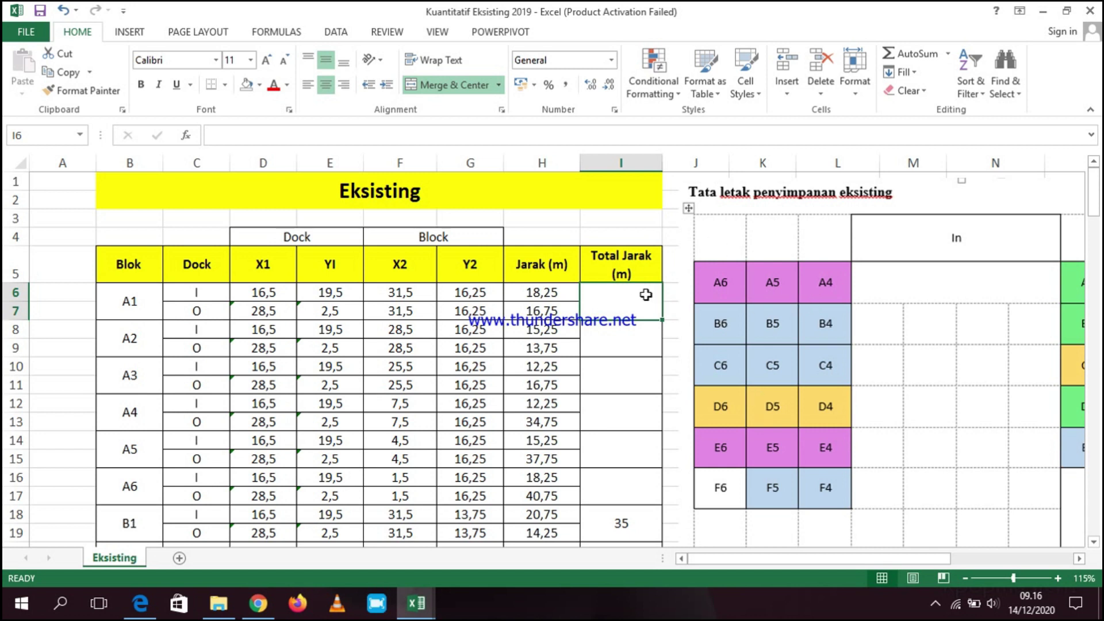
text(=)
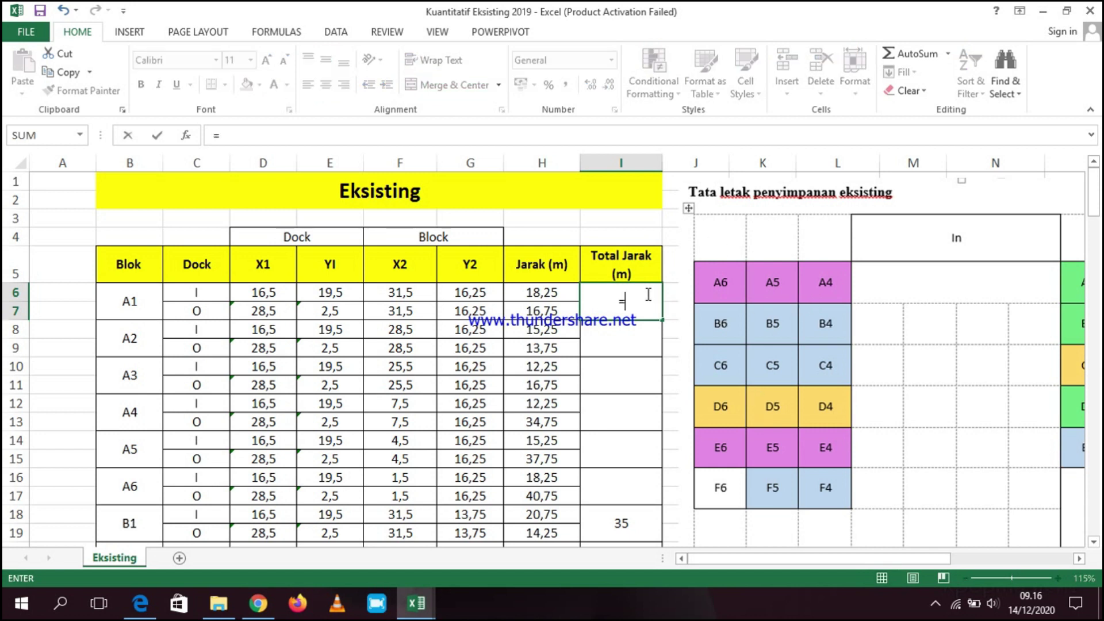
click(545, 293)
text(+)
click(550, 311)
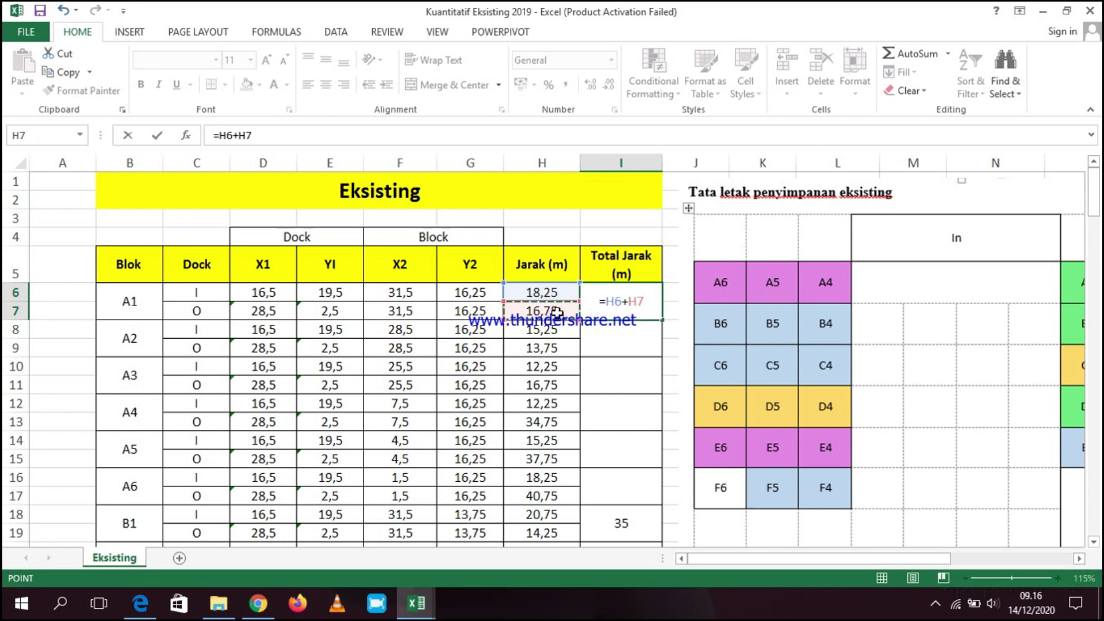
key(Return)
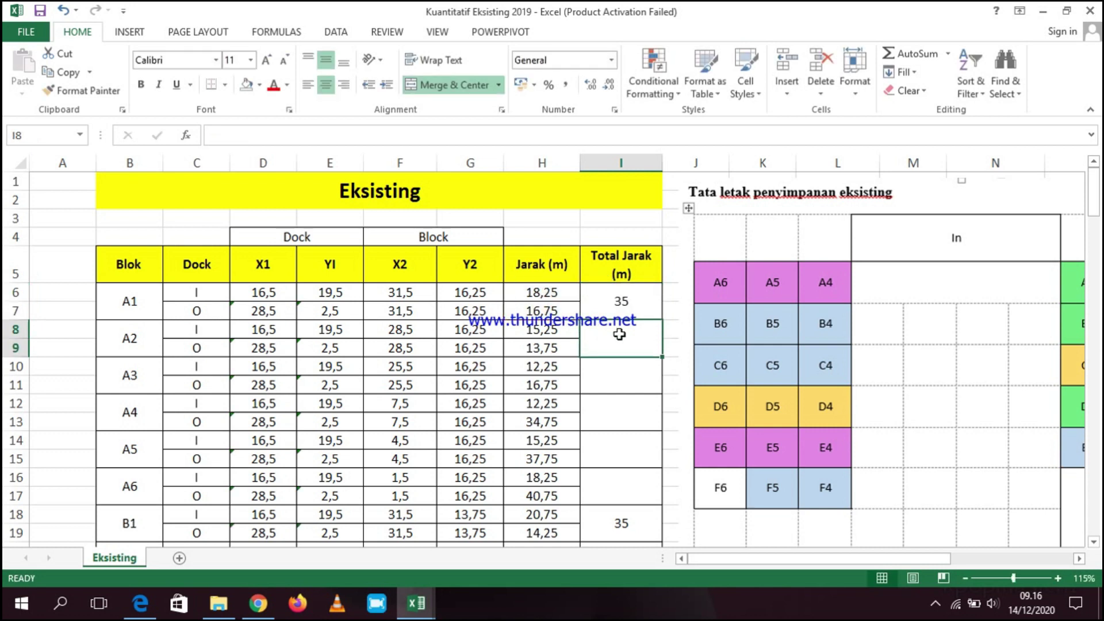
- Copy the Total Jarak formula from block A1 down to block A6, checking the cell references in block A2
click(652, 306)
drag(661, 319, 656, 350)
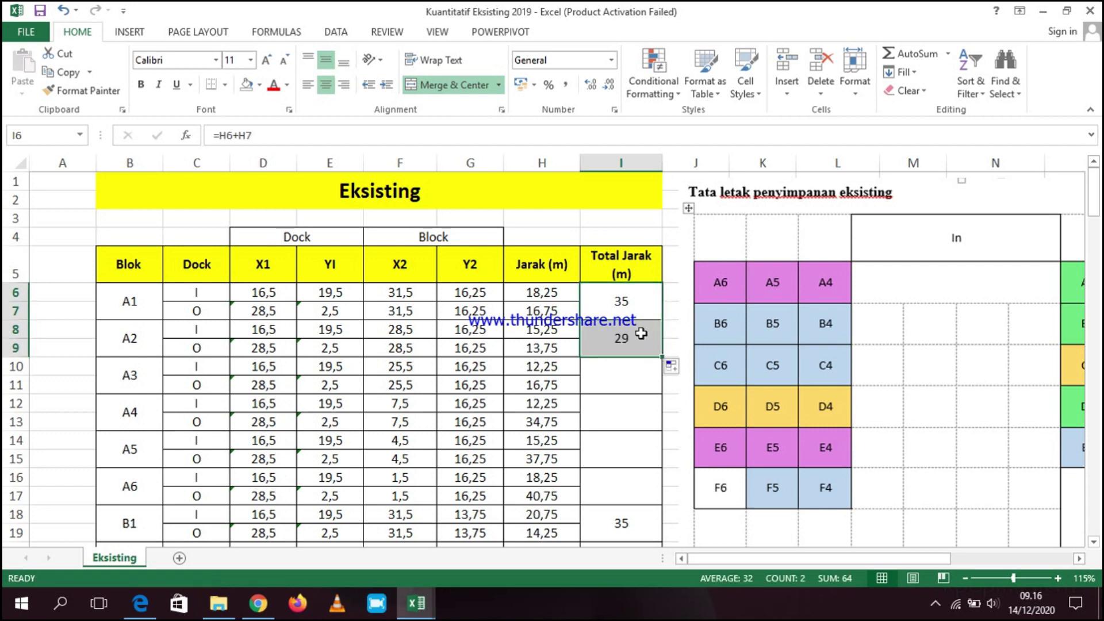
double_click(642, 333)
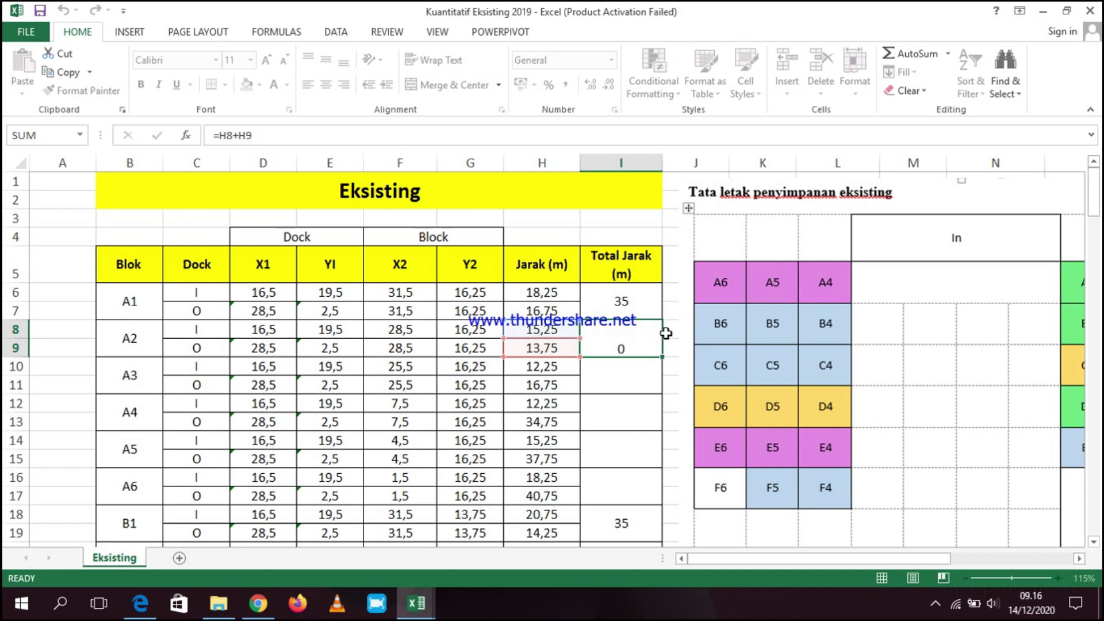
key(Return)
click(654, 341)
drag(661, 357, 643, 483)
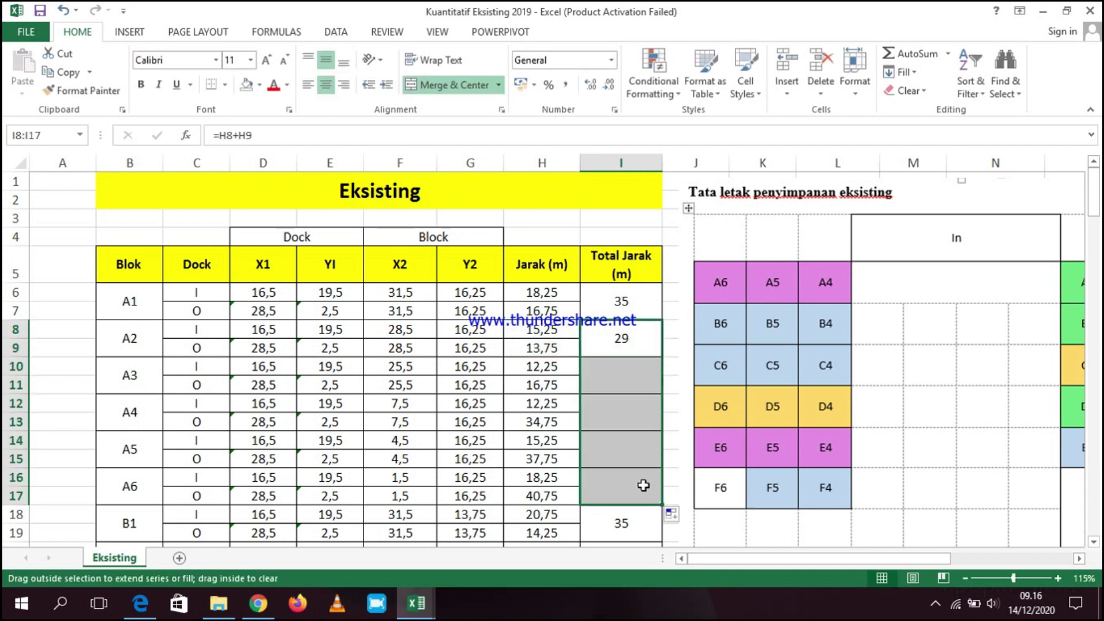
- Check the cell references of the Total Jarak formulas for blocks A3 and A4
double_click(624, 365)
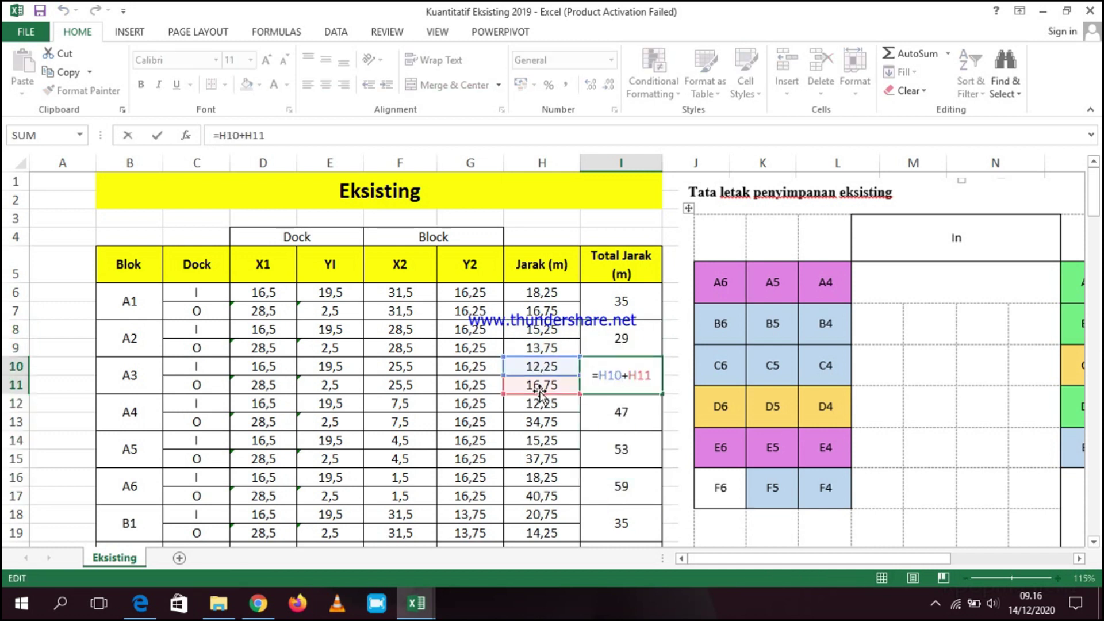
key(Return)
double_click(638, 410)
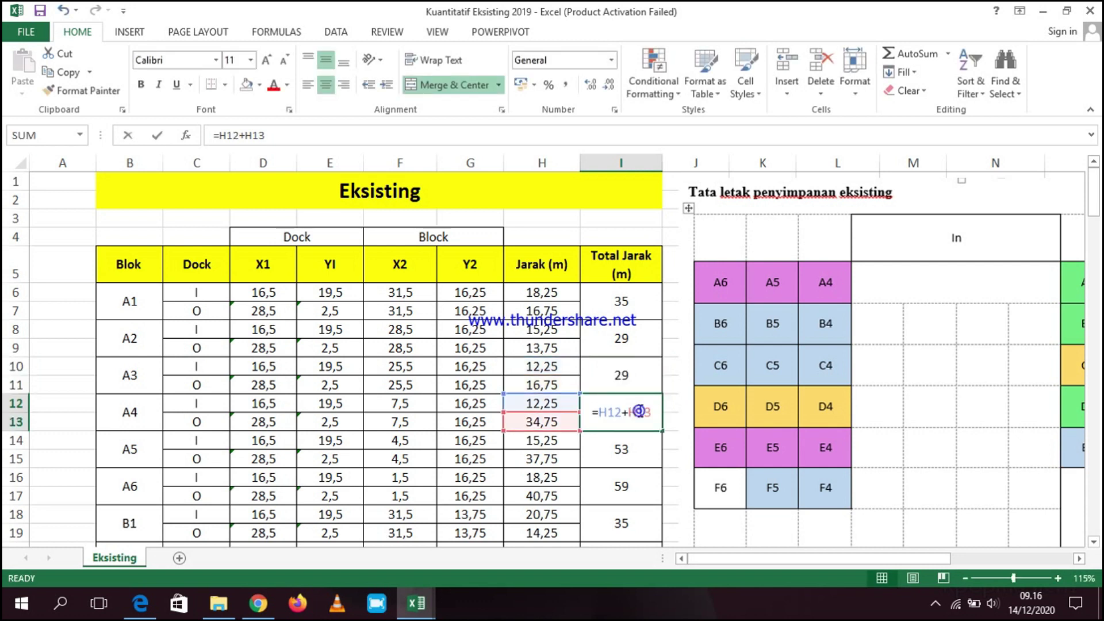
key(Return)
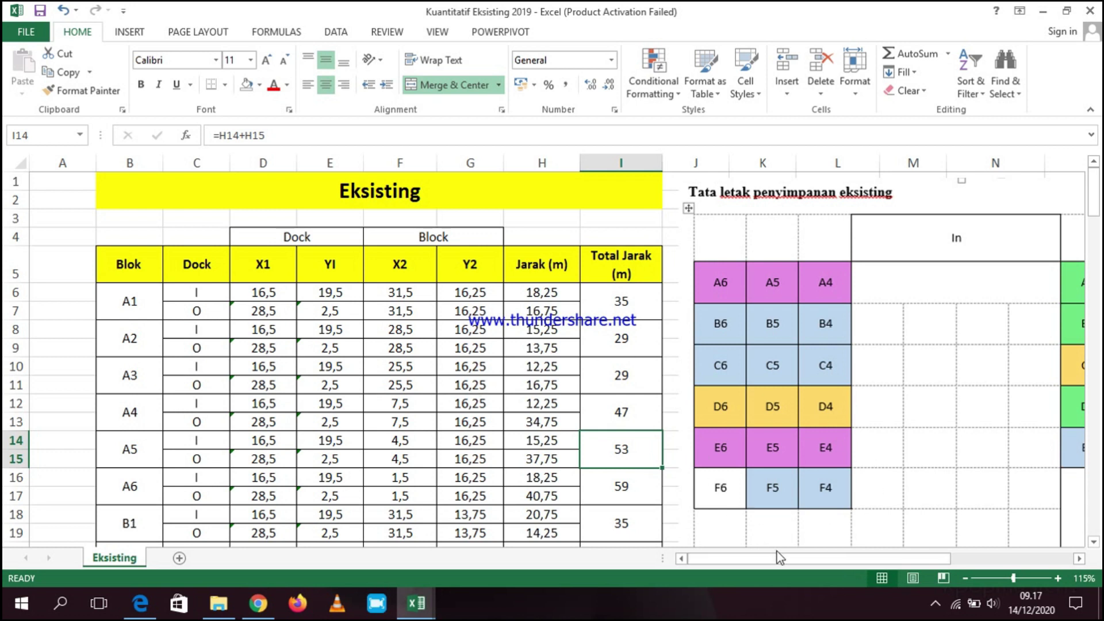
- Fill the table rows of blocks A1 to A3 with green, following the Tipe C color in the layout legend
drag(808, 555, 852, 571)
scroll(867, 495, down, 2)
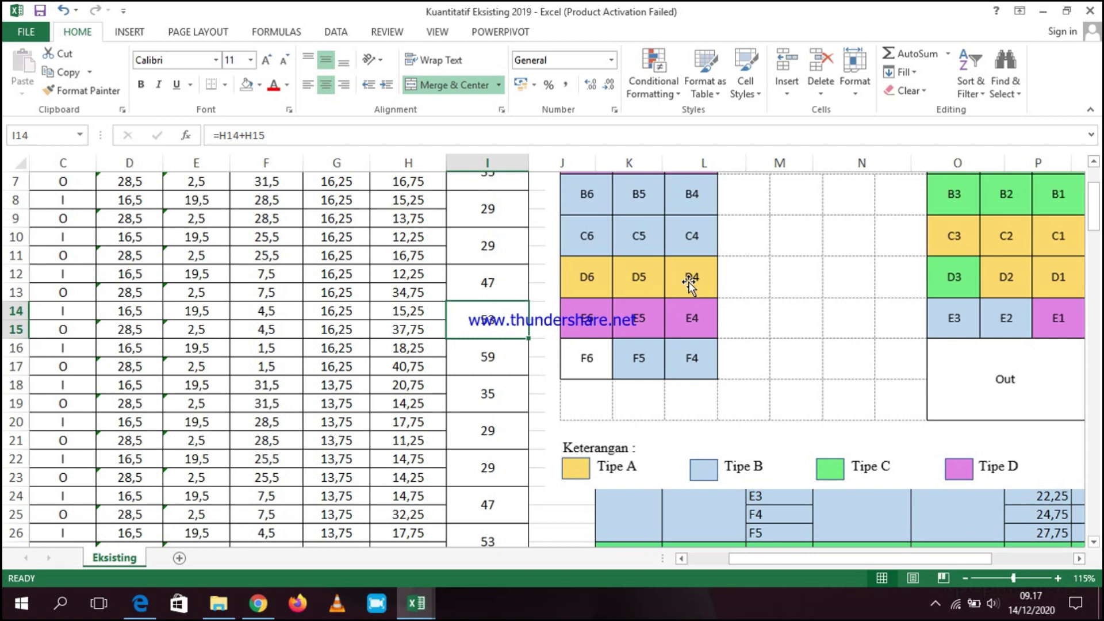
scroll(690, 284, up, 2)
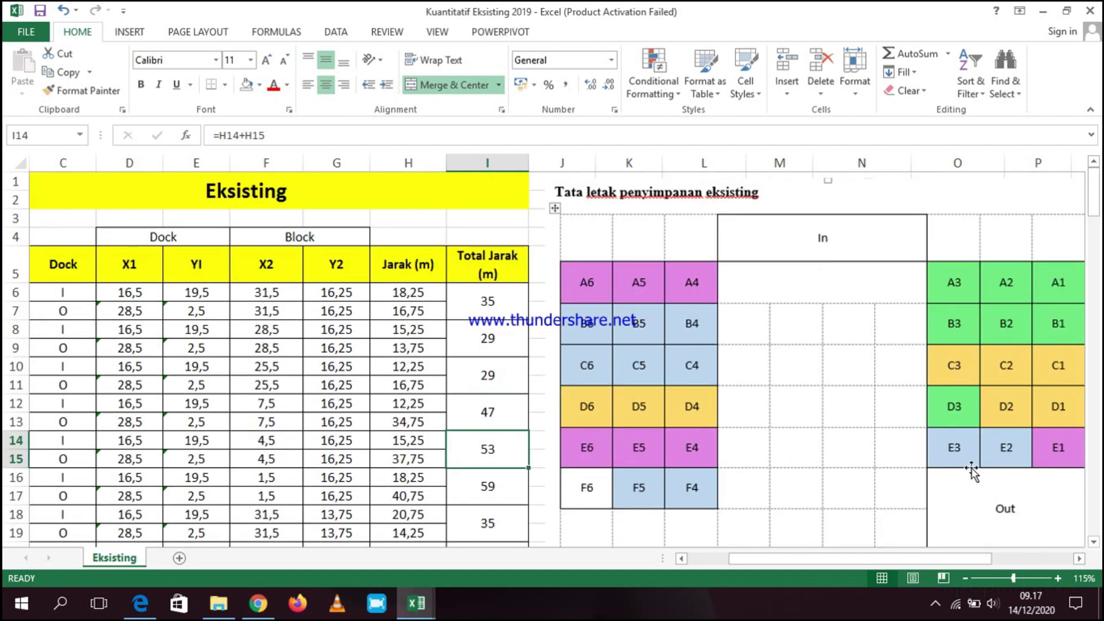
scroll(972, 472, down, 2)
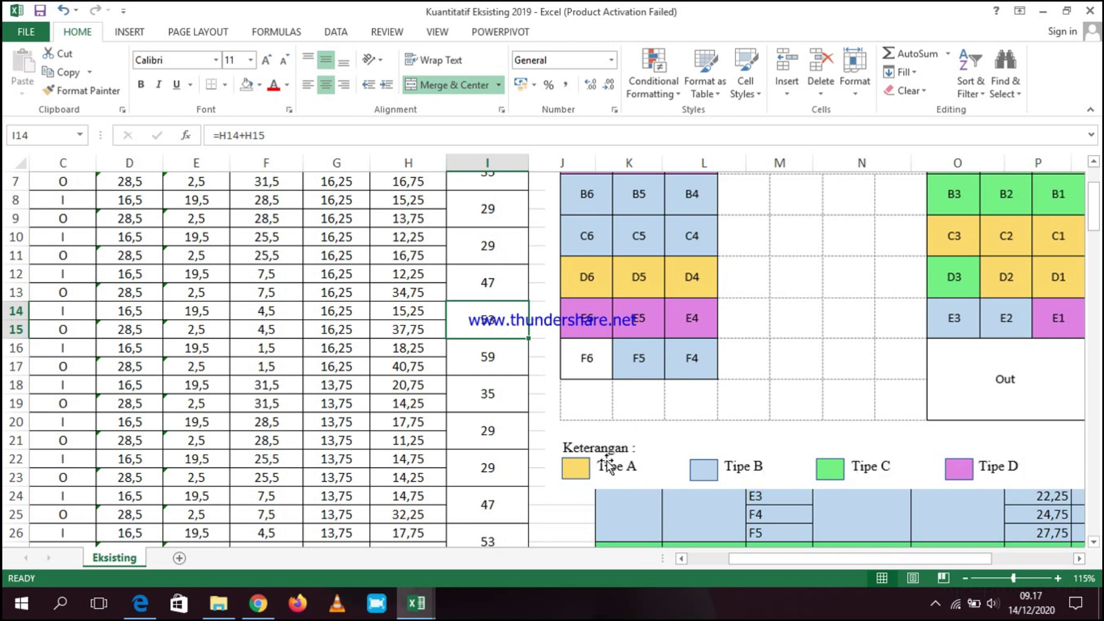
scroll(667, 448, up, 2)
scroll(914, 558, right, 1)
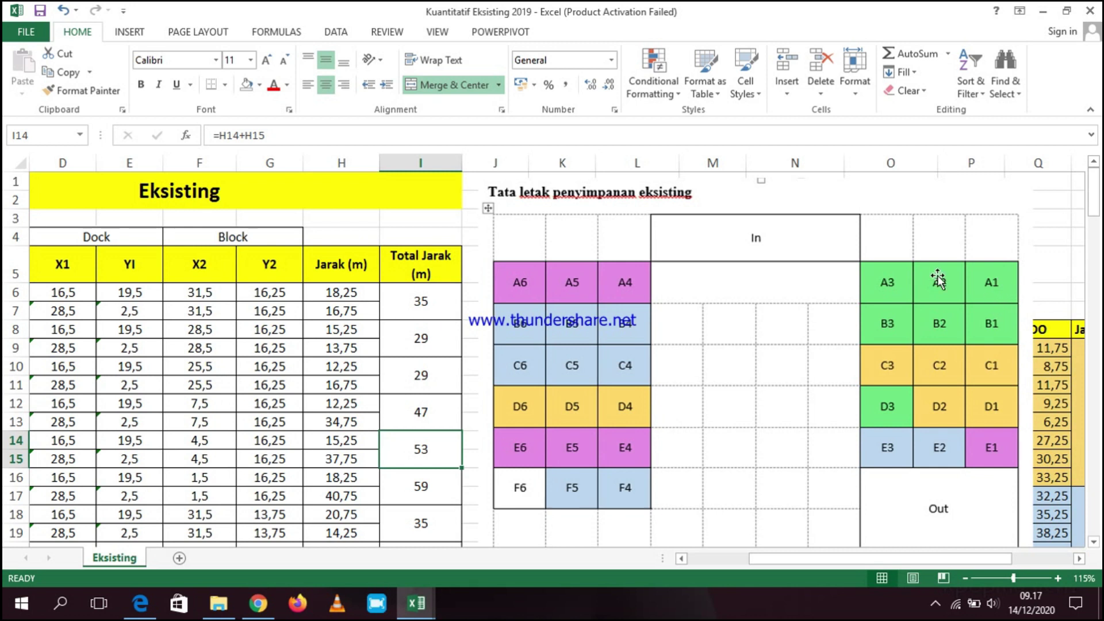
drag(879, 560, 817, 562)
drag(122, 304, 612, 379)
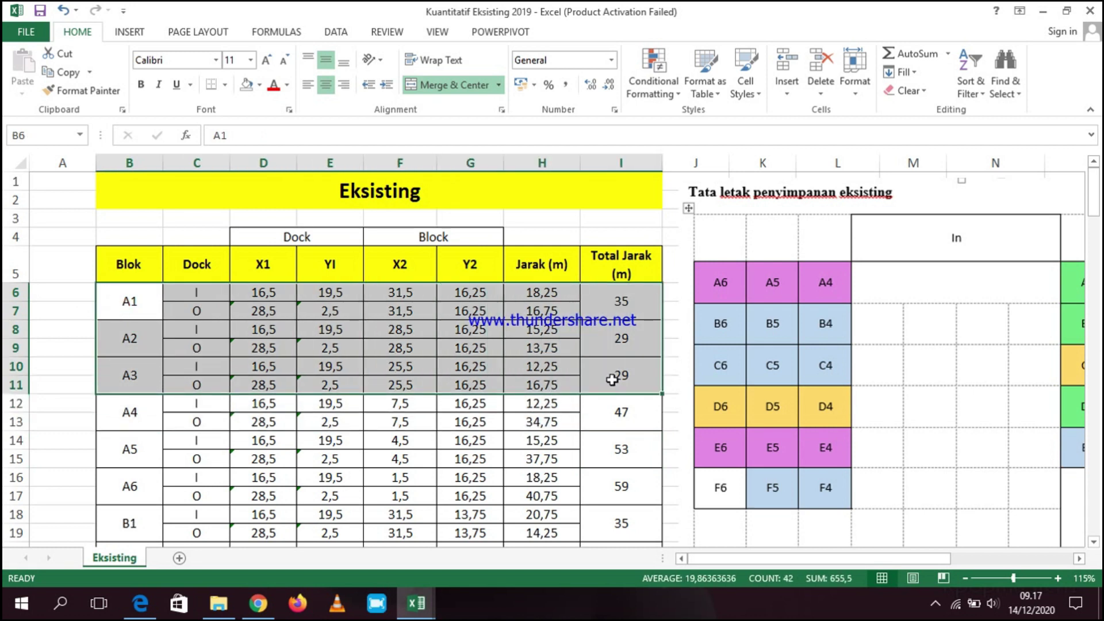
click(260, 85)
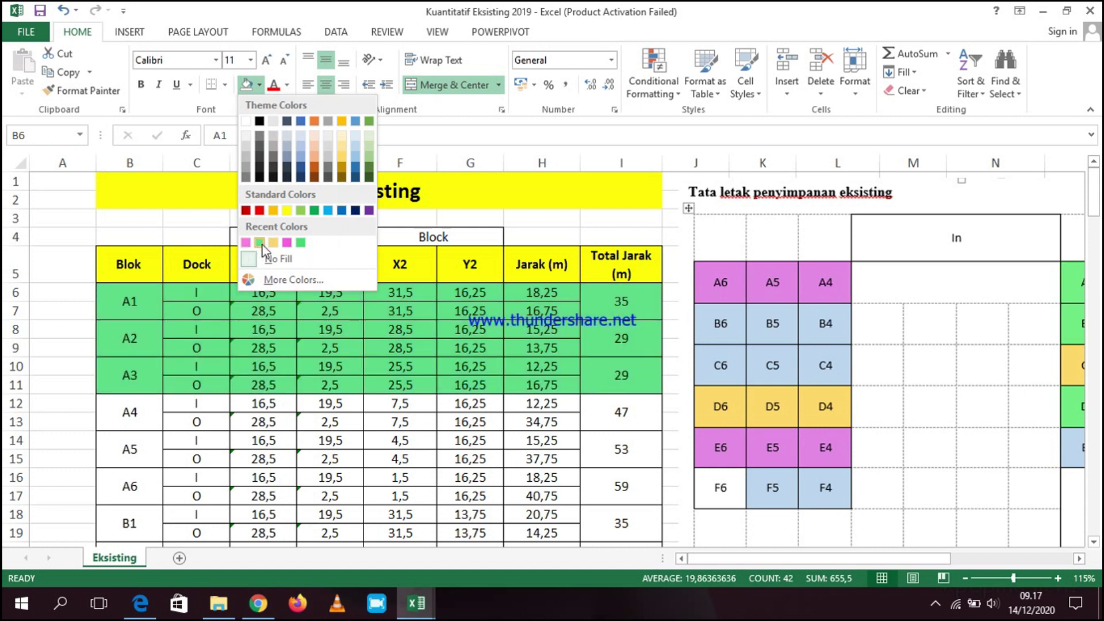
click(260, 242)
click(399, 440)
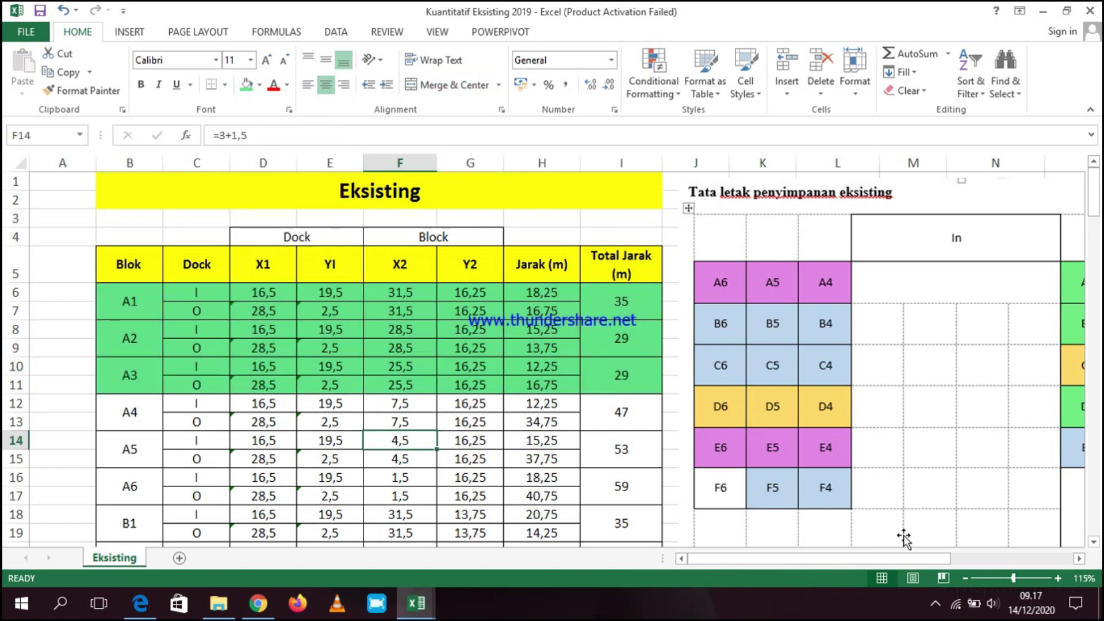
- Fill the table rows of blocks A4 to A6 with pink to mark them as Tipe D
scroll(908, 500, down, 2)
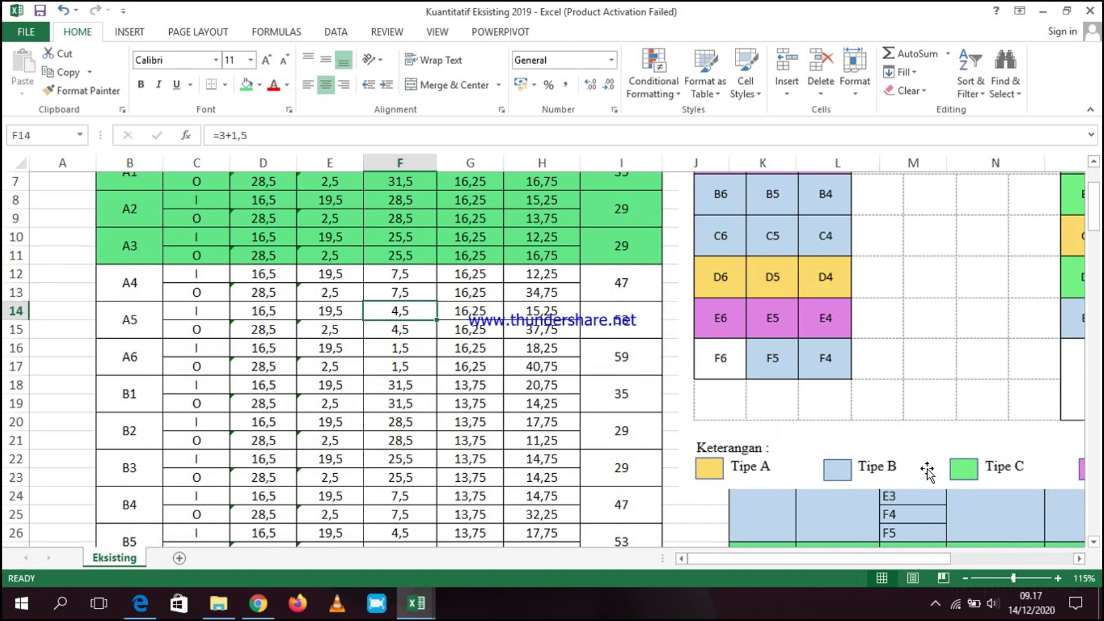
scroll(895, 516, up, 2)
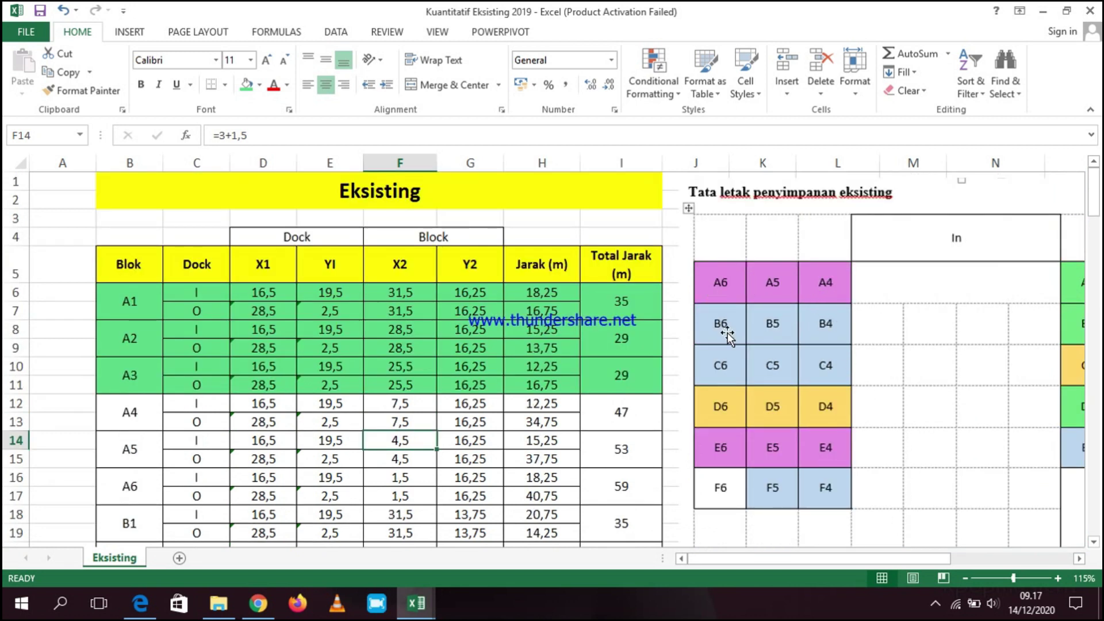
drag(97, 410, 621, 494)
click(260, 85)
click(264, 243)
- Fill the table rows of blocks B1 to B3 with the Tipe C green
scroll(345, 403, down, 2)
drag(143, 395, 622, 477)
click(260, 85)
click(264, 245)
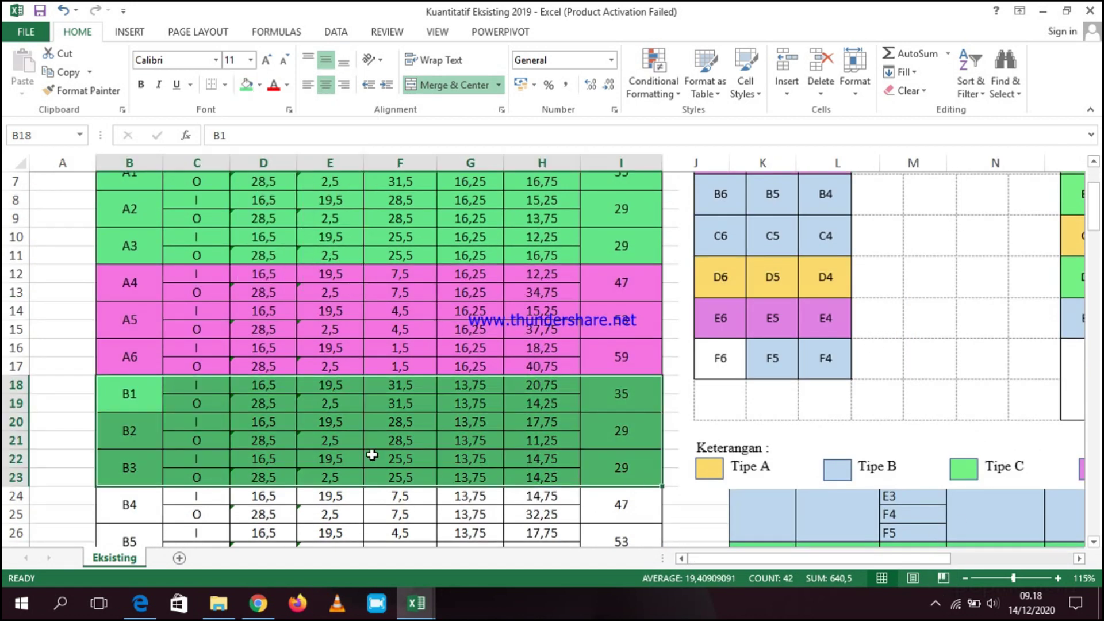
- Look through the rest of the Eksisting table to review the type color of each block
scroll(377, 450, down, 1)
scroll(377, 451, down, 5)
scroll(377, 431, up, 3)
scroll(399, 431, down, 14)
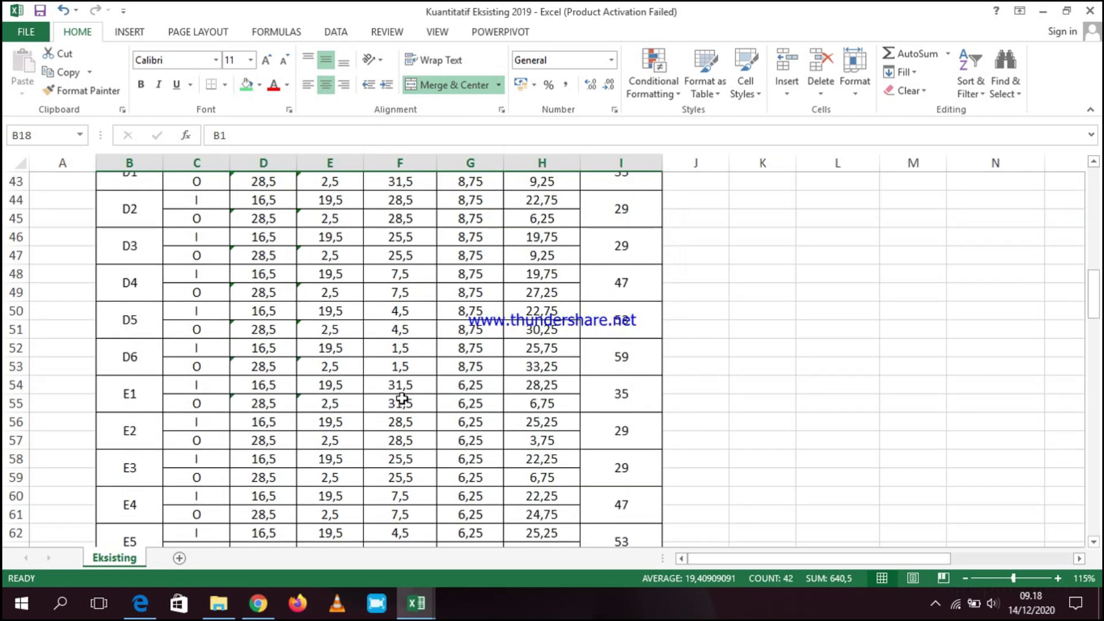
scroll(401, 398, up, 19)
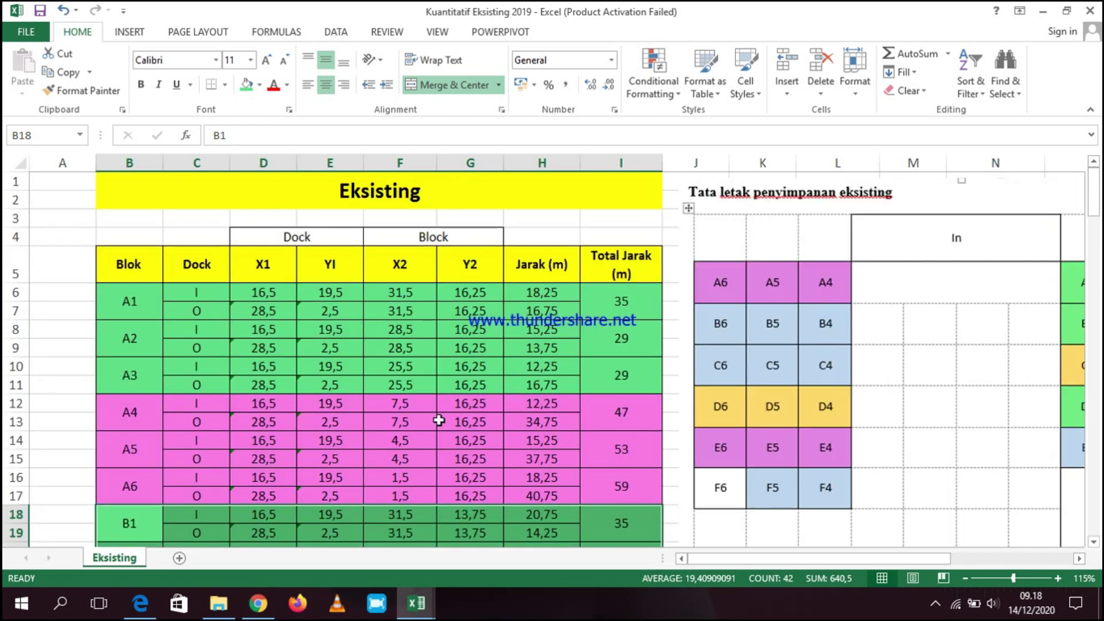
click(661, 397)
scroll(660, 395, down, 20)
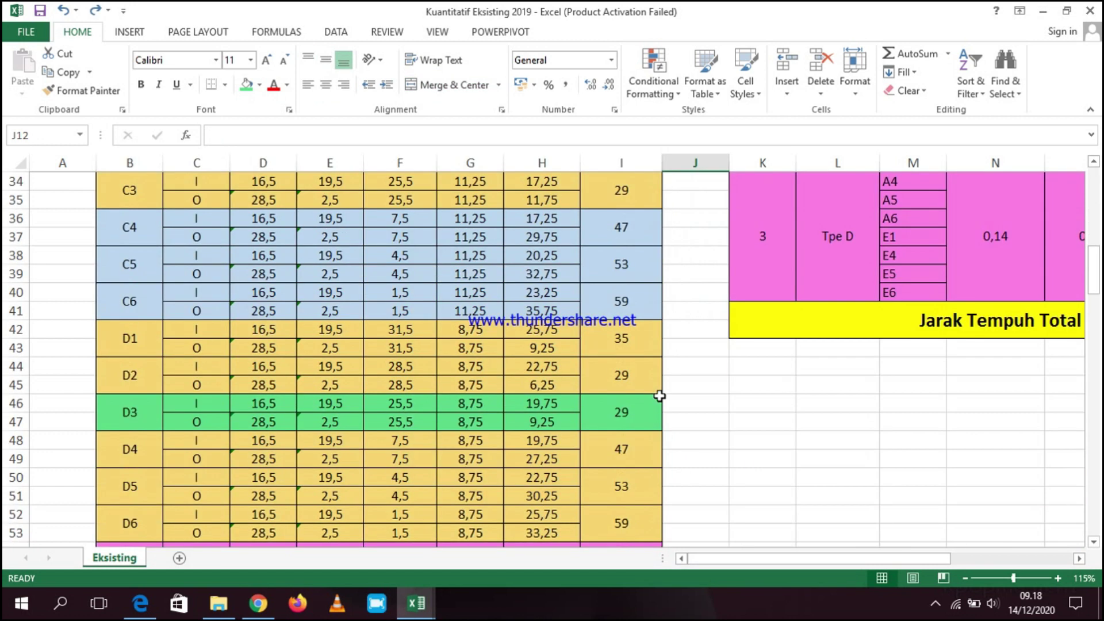
scroll(661, 395, up, 18)
scroll(660, 396, up, 2)
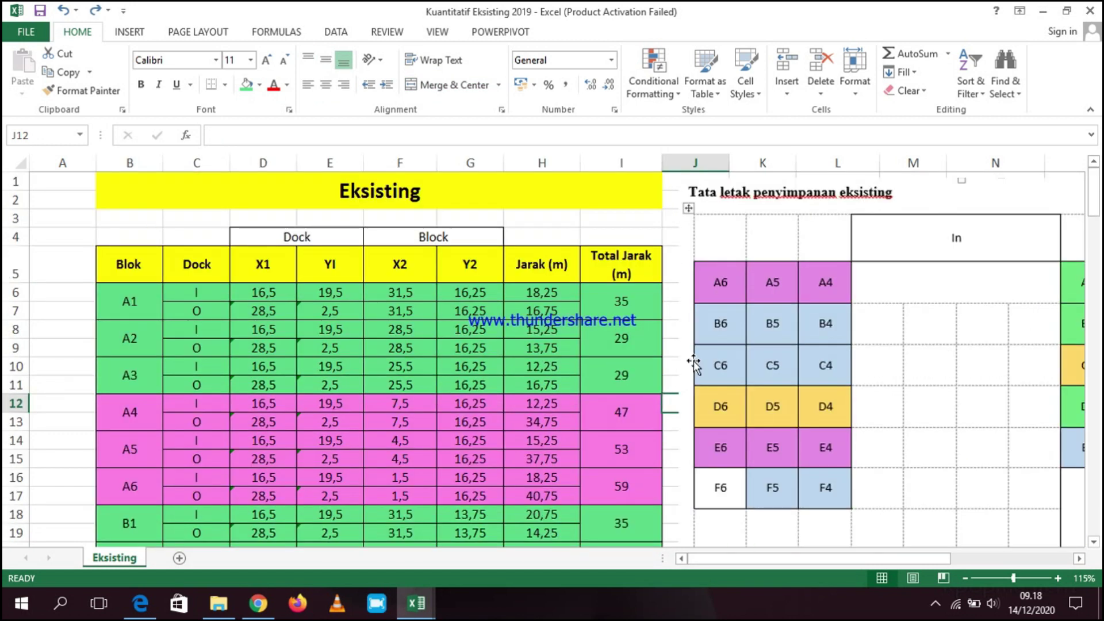
- Remove the storage layout drawing from over the product table and clear the table's Blok and T/S entries
click(794, 329)
drag(839, 300, 859, 417)
drag(757, 563, 726, 544)
key(Delete)
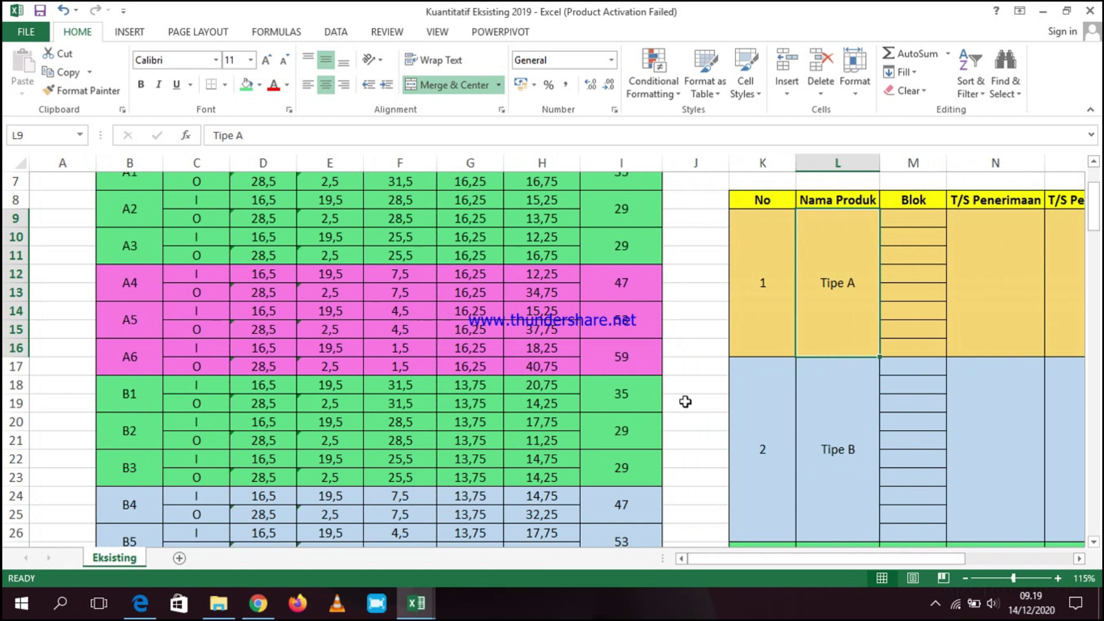
- Enter blocks C1, C2 and C3 for Tipe A in Blok cells M9 to M11 of the product table
scroll(688, 396, up, 2)
scroll(806, 399, down, 5)
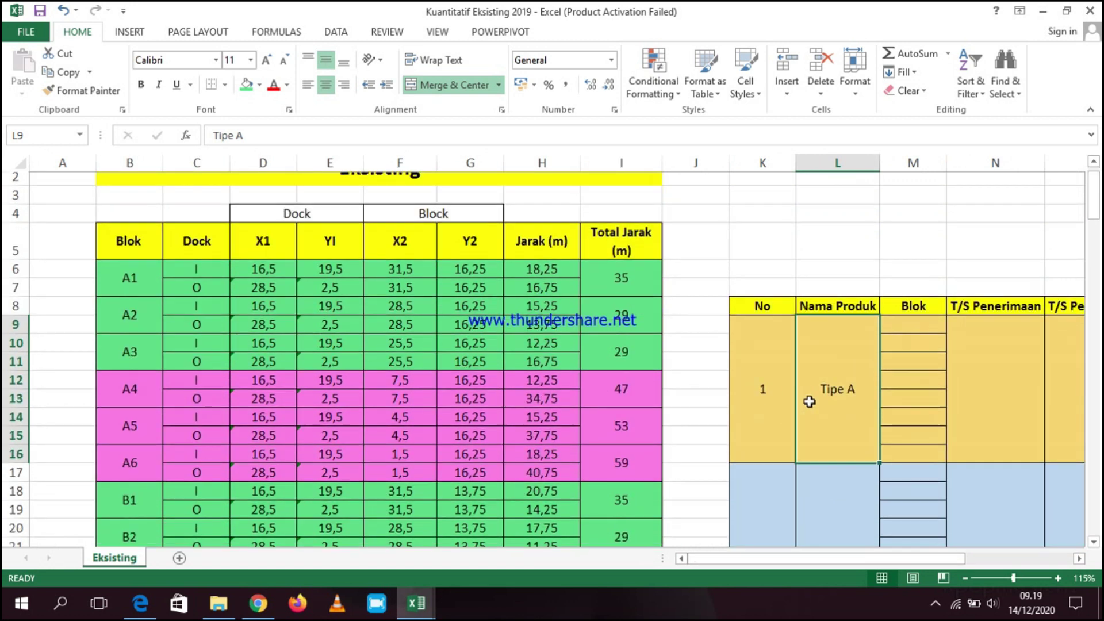
scroll(808, 400, up, 4)
scroll(808, 399, down, 4)
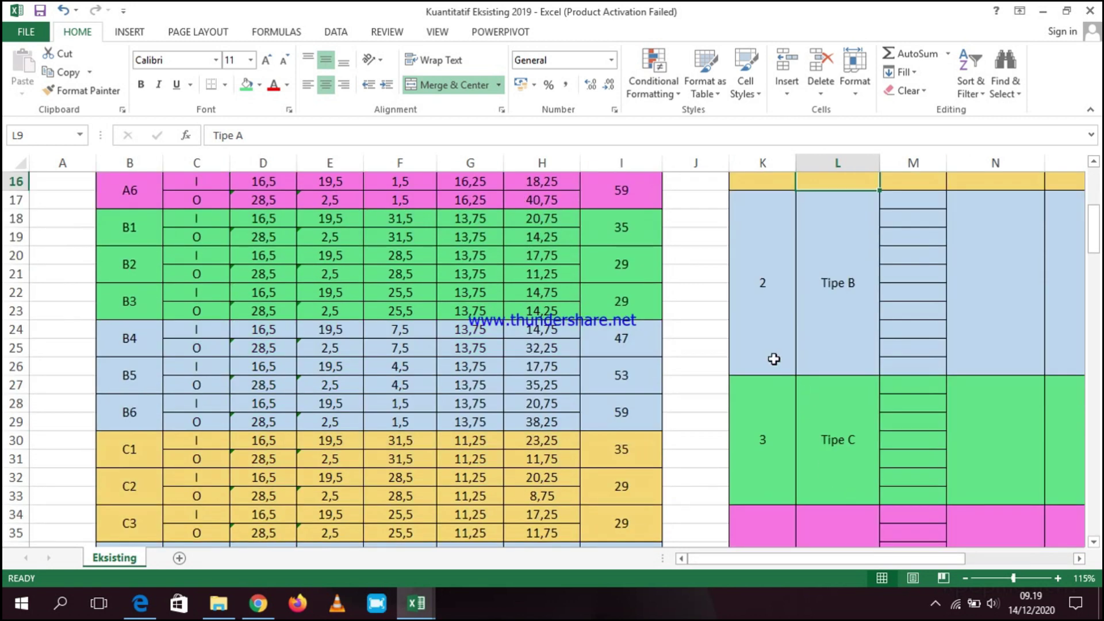
scroll(773, 358, down, 2)
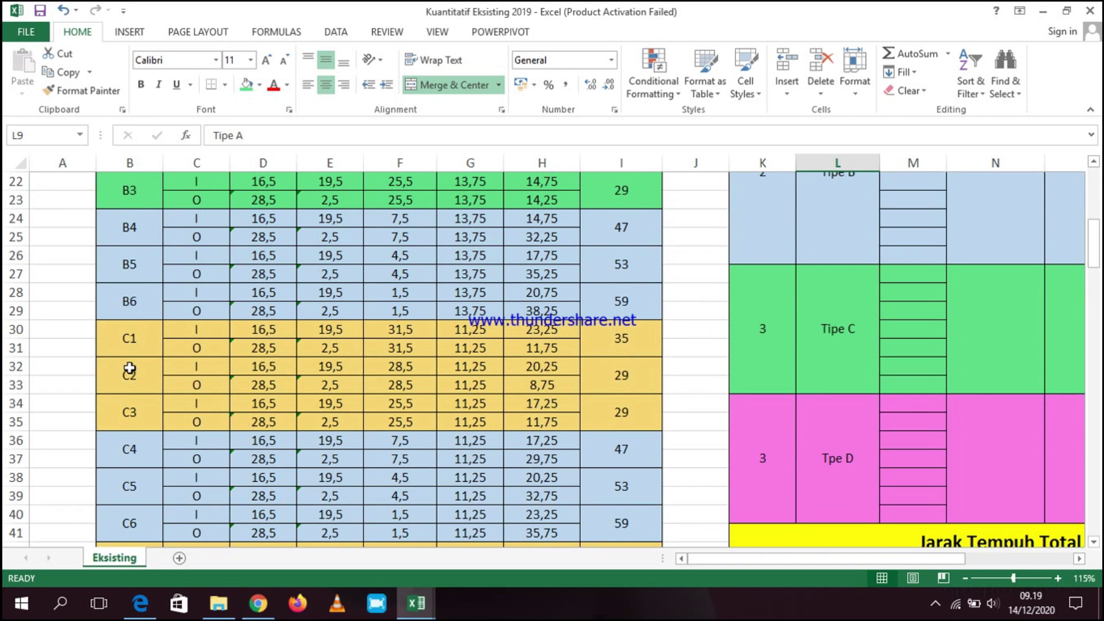
scroll(746, 358, up, 5)
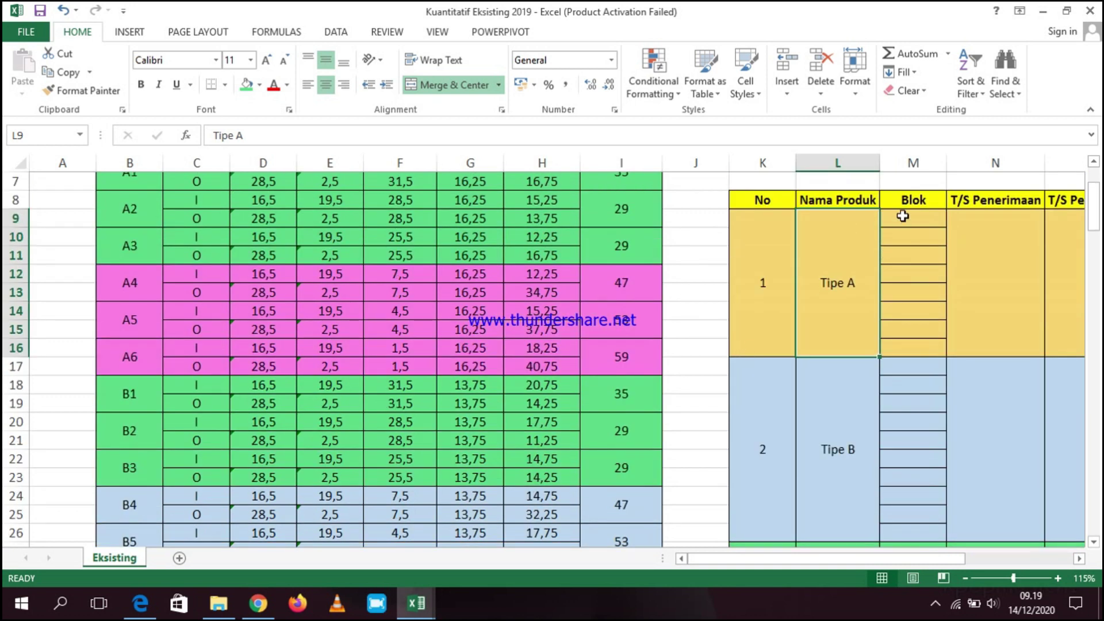
click(903, 216)
text(C1)
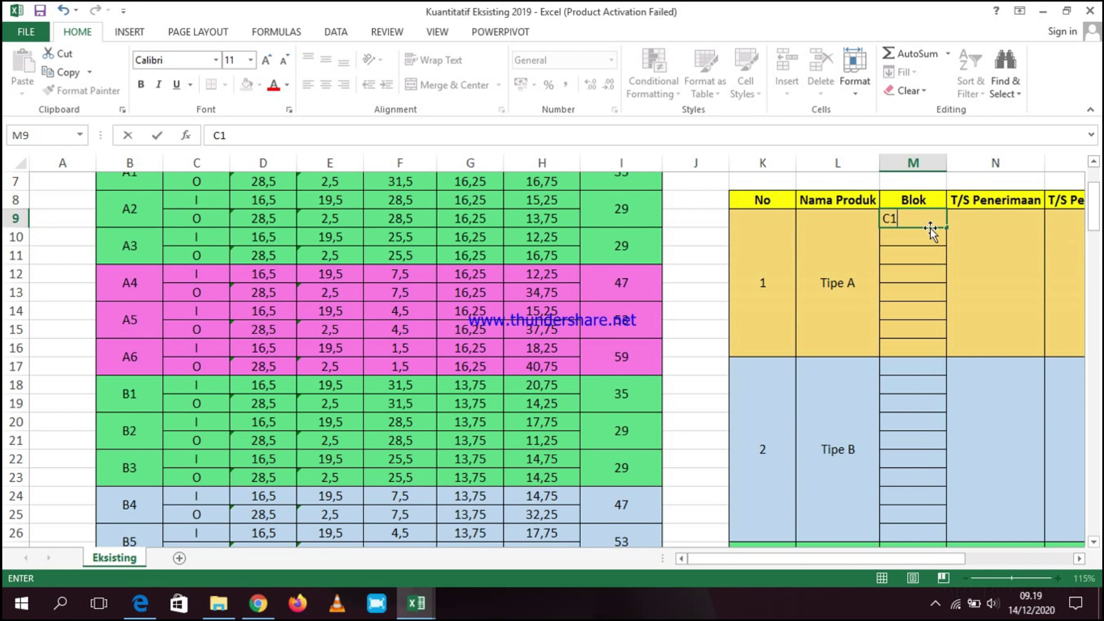
click(921, 235)
text(C1)
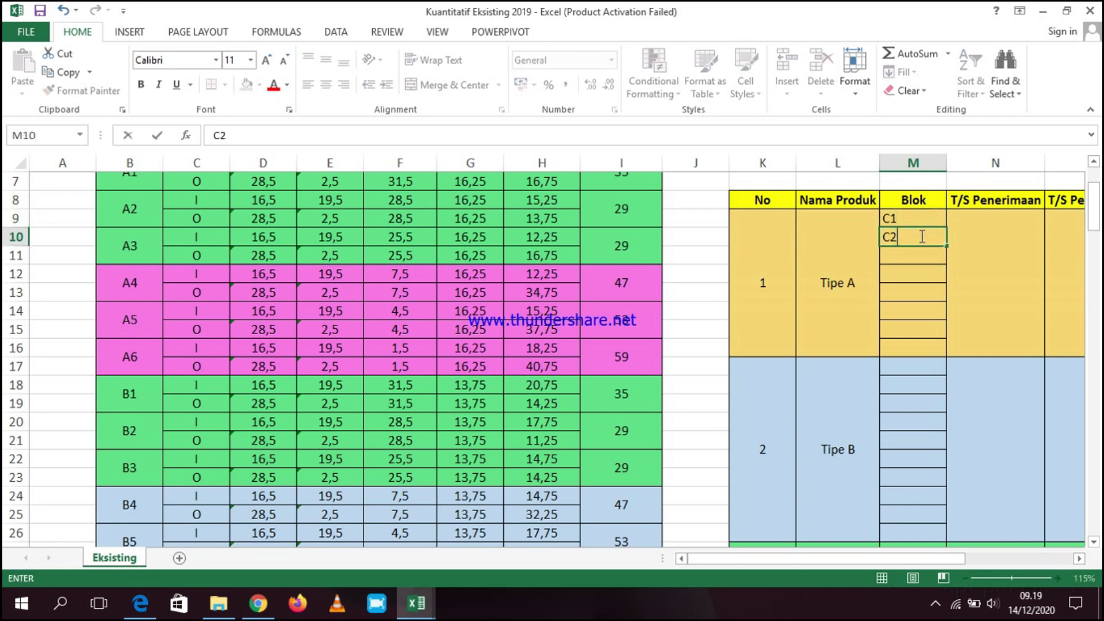
click(922, 255)
text(C3)
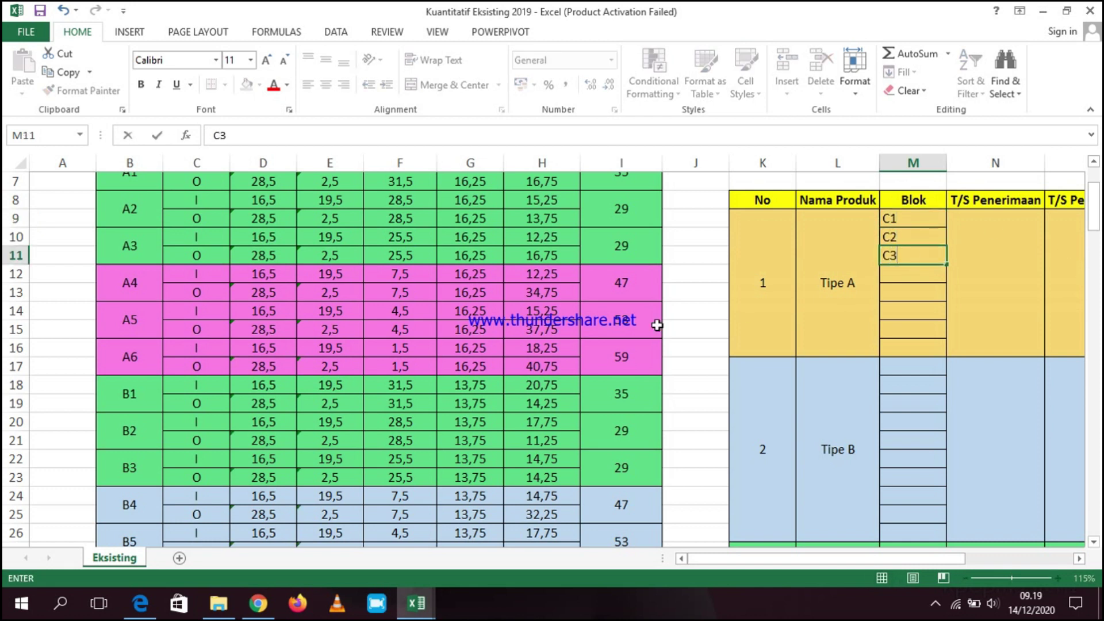
- Add blocks D1 and D2 to Tipe A's Blok list in M12 and M13, following the table's orange rows
click(897, 295)
scroll(769, 347, down, 4)
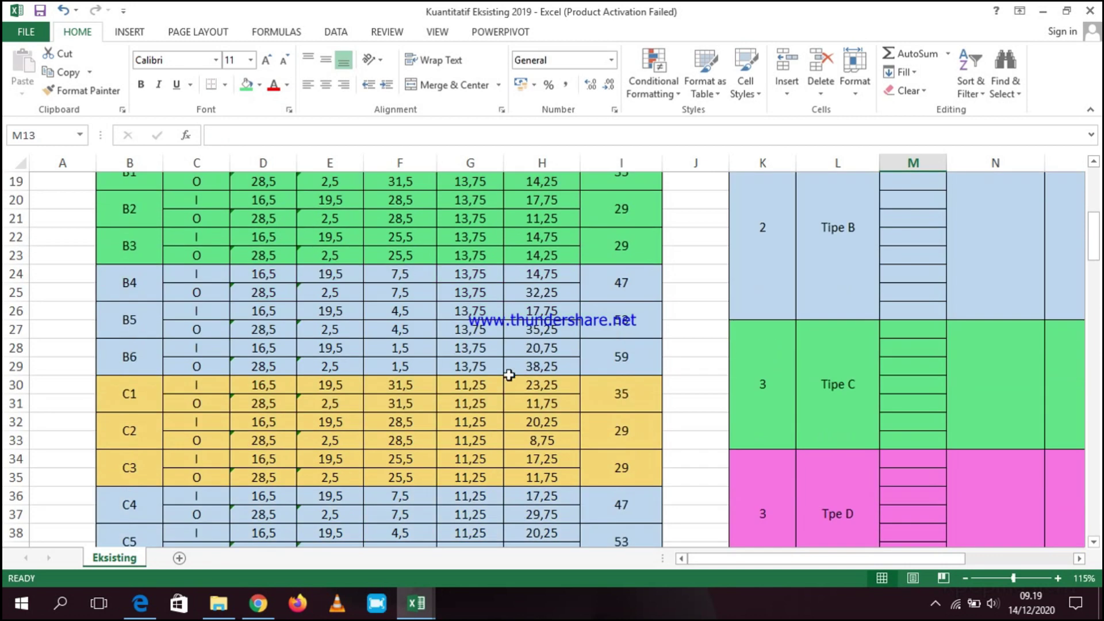
scroll(509, 375, down, 4)
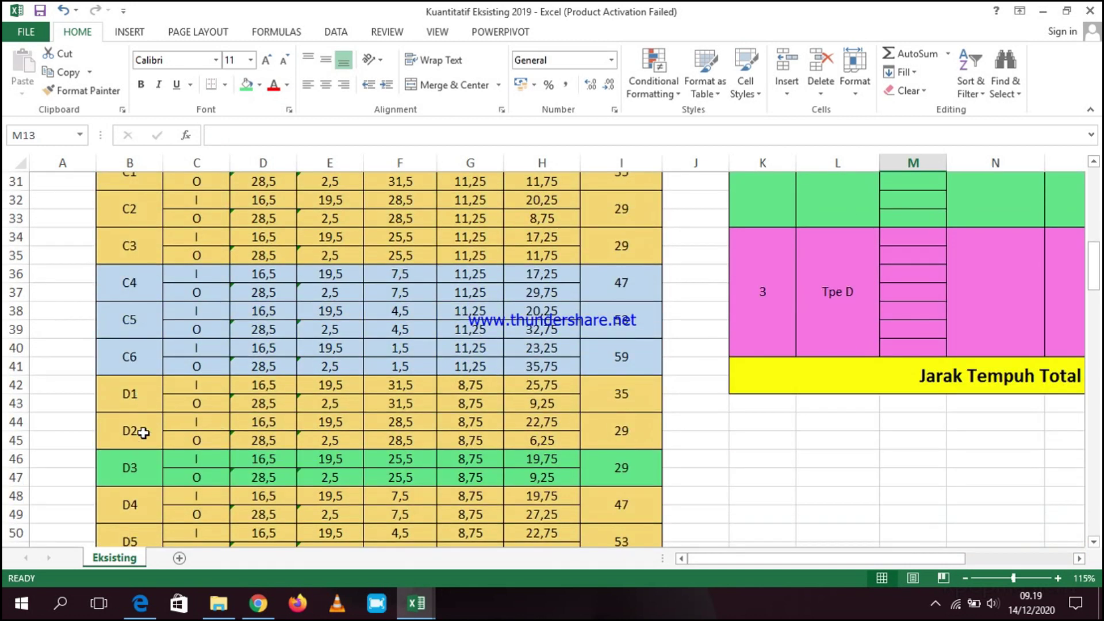
scroll(173, 483, down, 1)
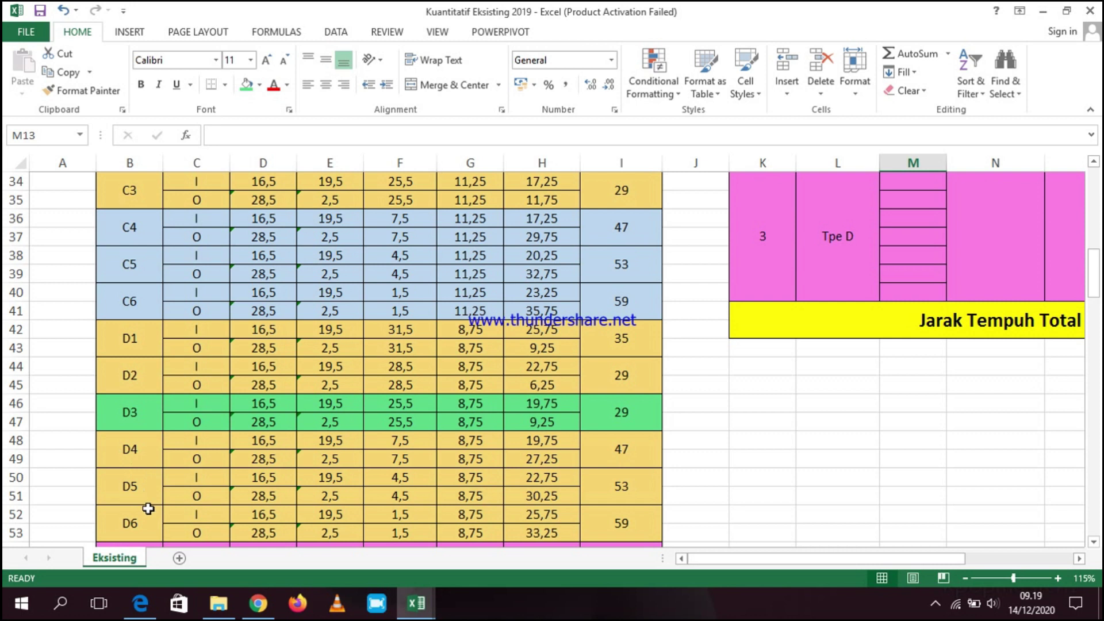
scroll(955, 246, up, 8)
click(925, 222)
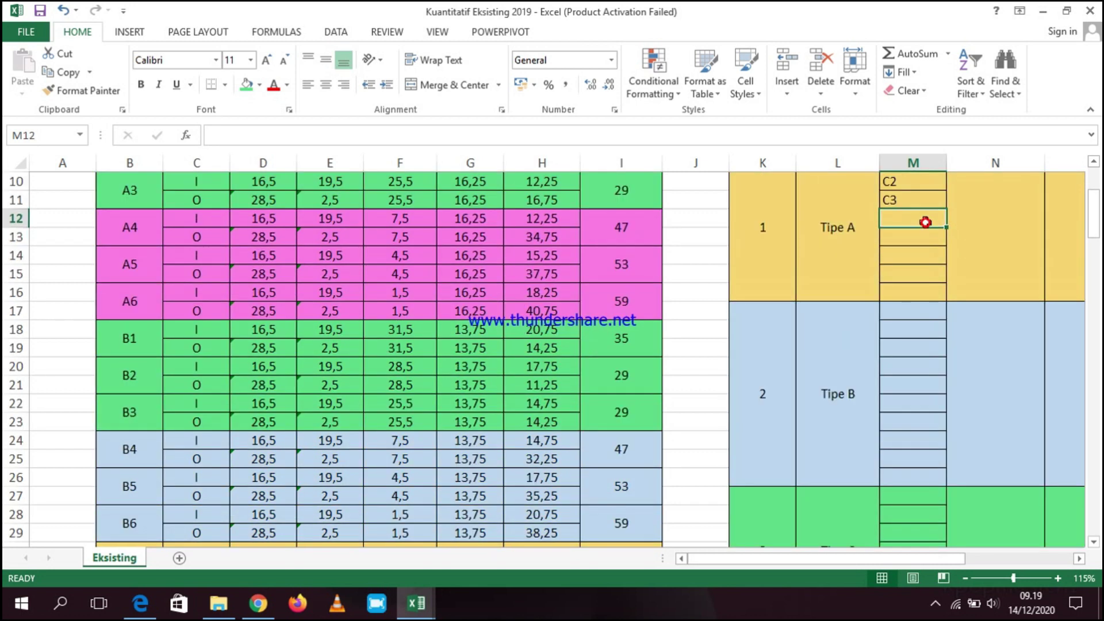
text(D1)
click(924, 241)
text(D1)
- Complete Tipe A's Blok list with D4, D5 and D6 in cells M14 to M16
click(923, 253)
text(D4)
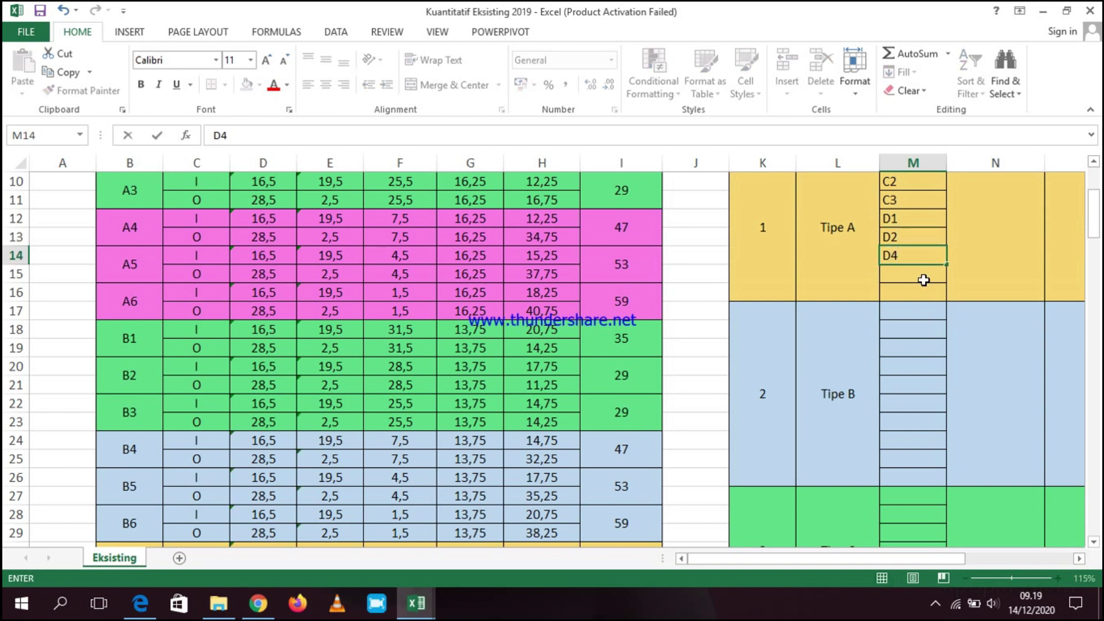
click(924, 281)
text(D5)
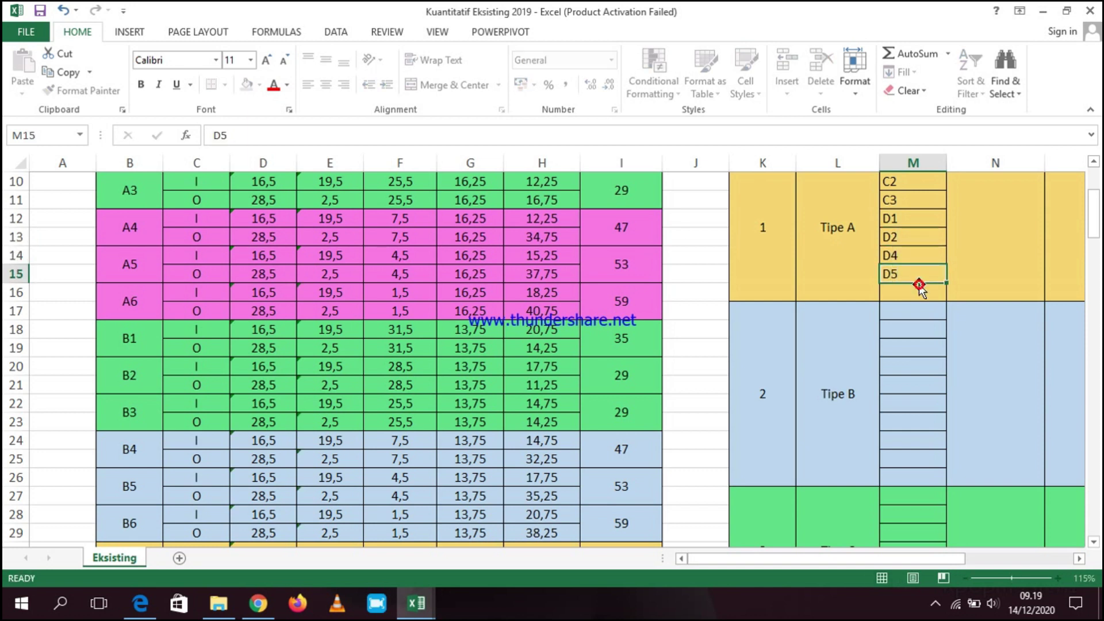
click(919, 291)
text(D)
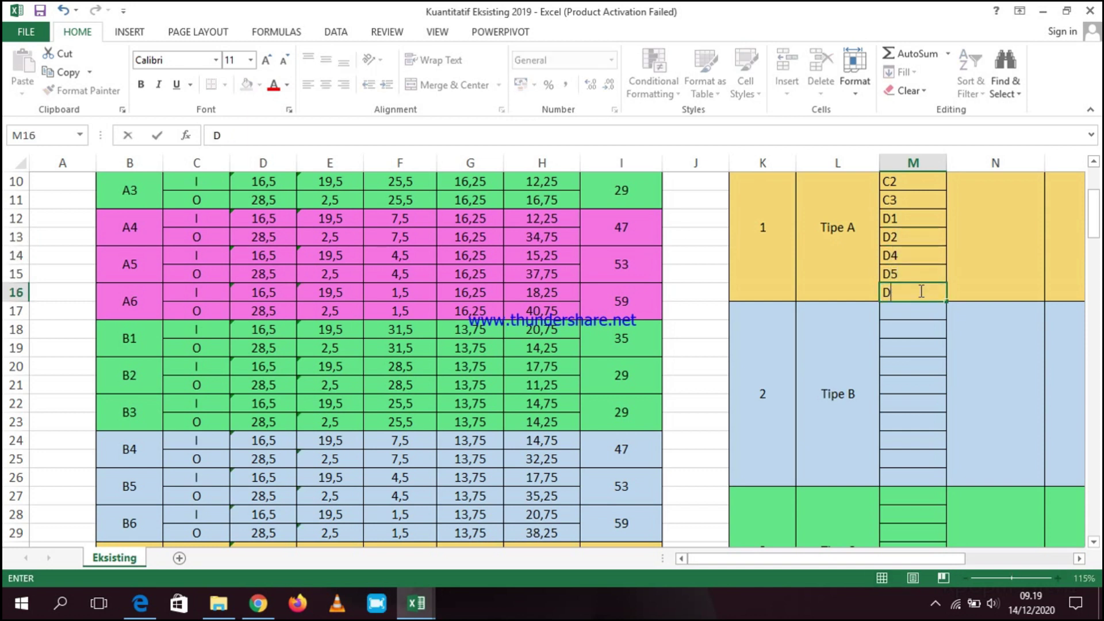
text(6)
click(973, 277)
- Switch to Modul 5 TLP.pdf in Edge and look up Tipe A's T/S ratio in Tabel 2
scroll(1023, 374, up, 3)
drag(923, 559, 1023, 562)
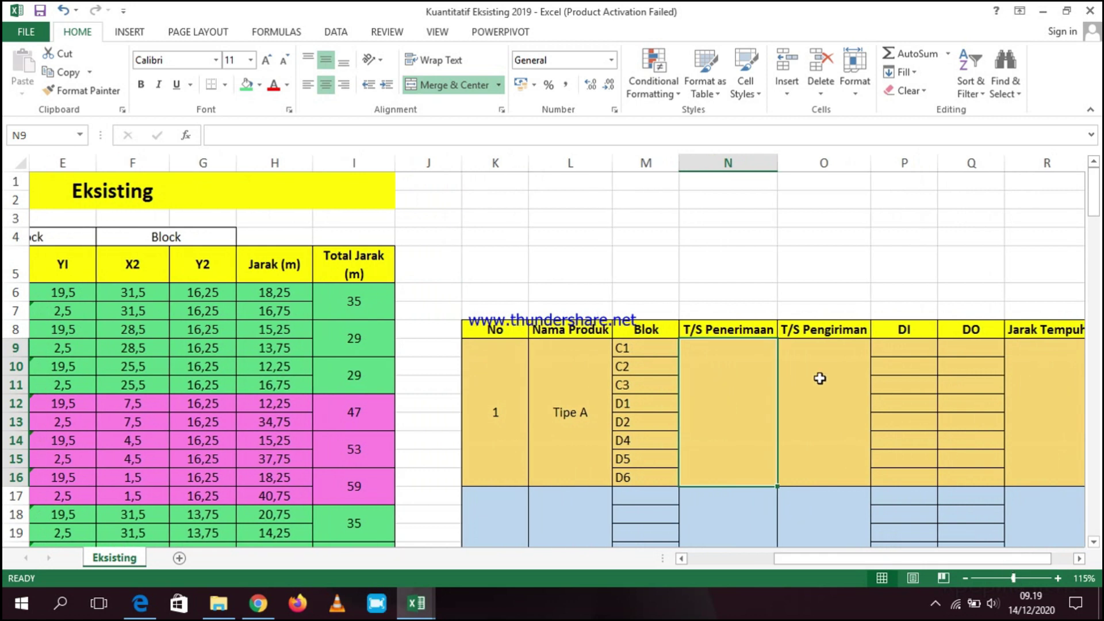
scroll(820, 379, down, 1)
click(141, 604)
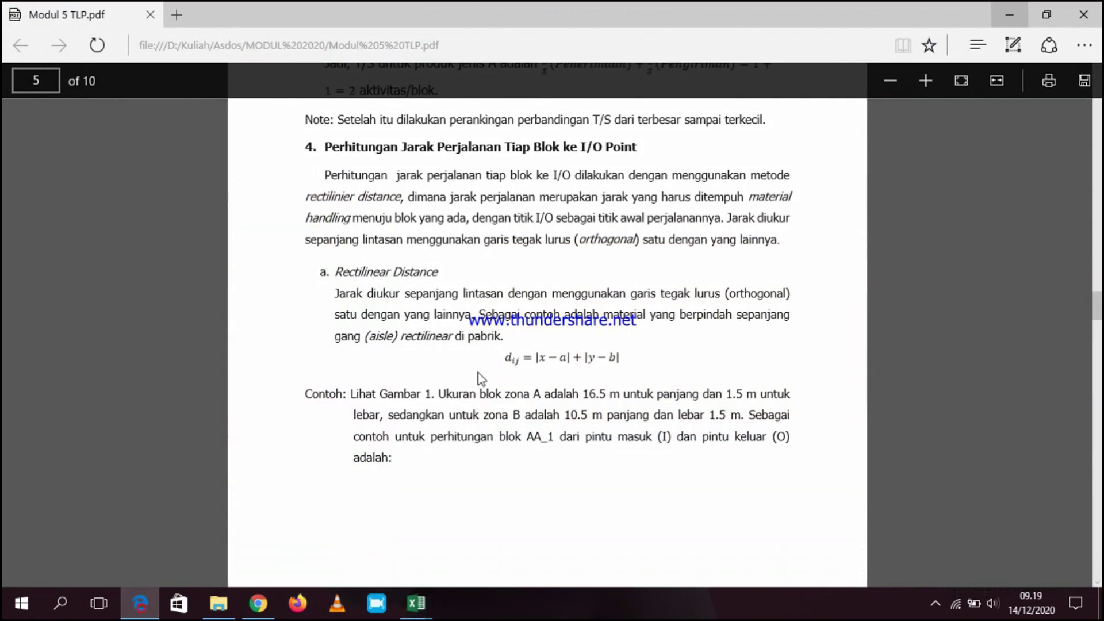
scroll(728, 284, up, 10)
drag(598, 266, 638, 279)
click(671, 266)
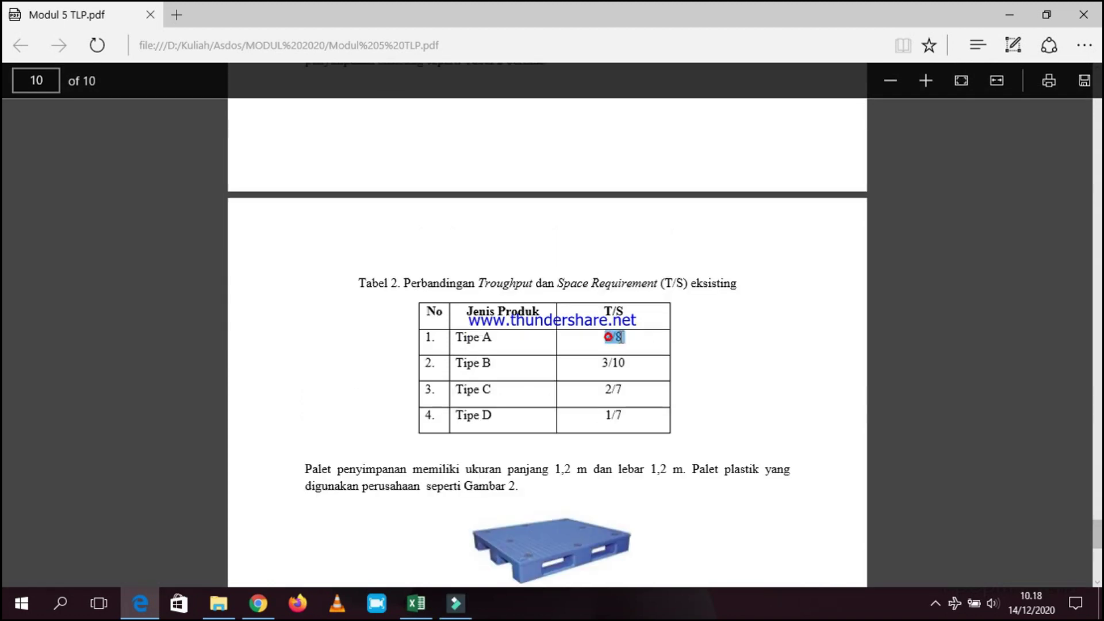
- Examine the Tipe A blocks in the existing storage layout against the Tipe A ratio in Tabel 2
click(627, 342)
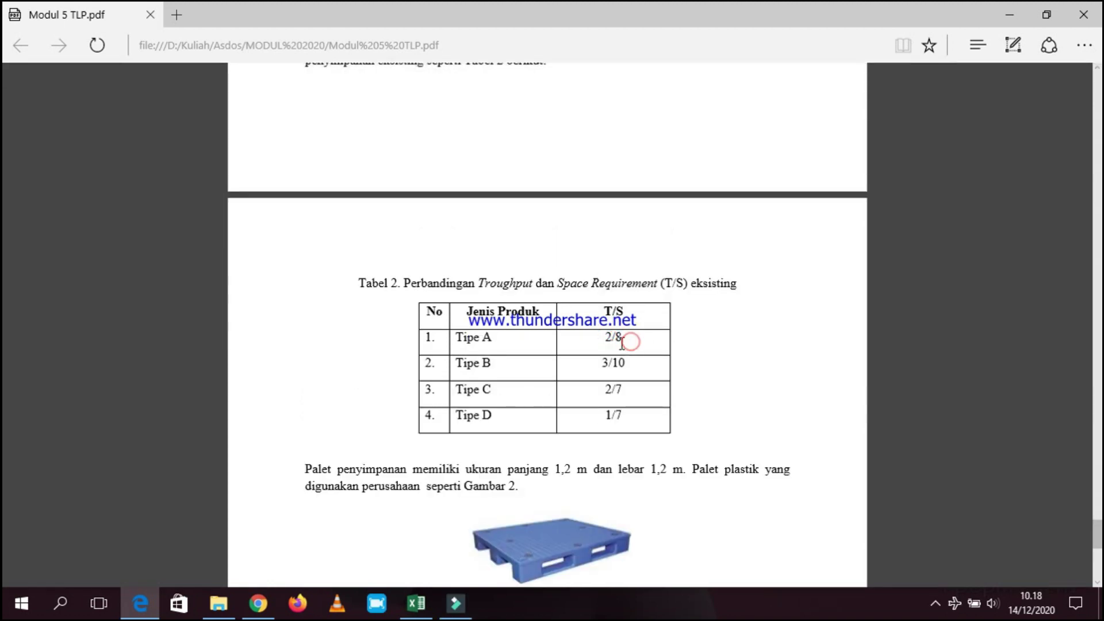
click(686, 329)
scroll(613, 345, up, 8)
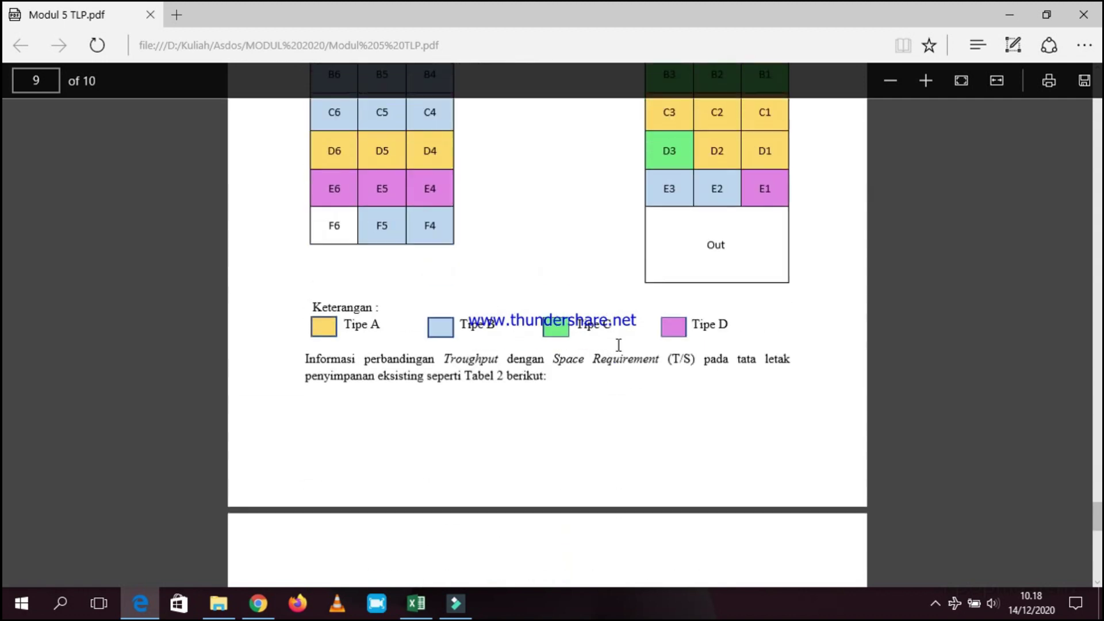
click(299, 494)
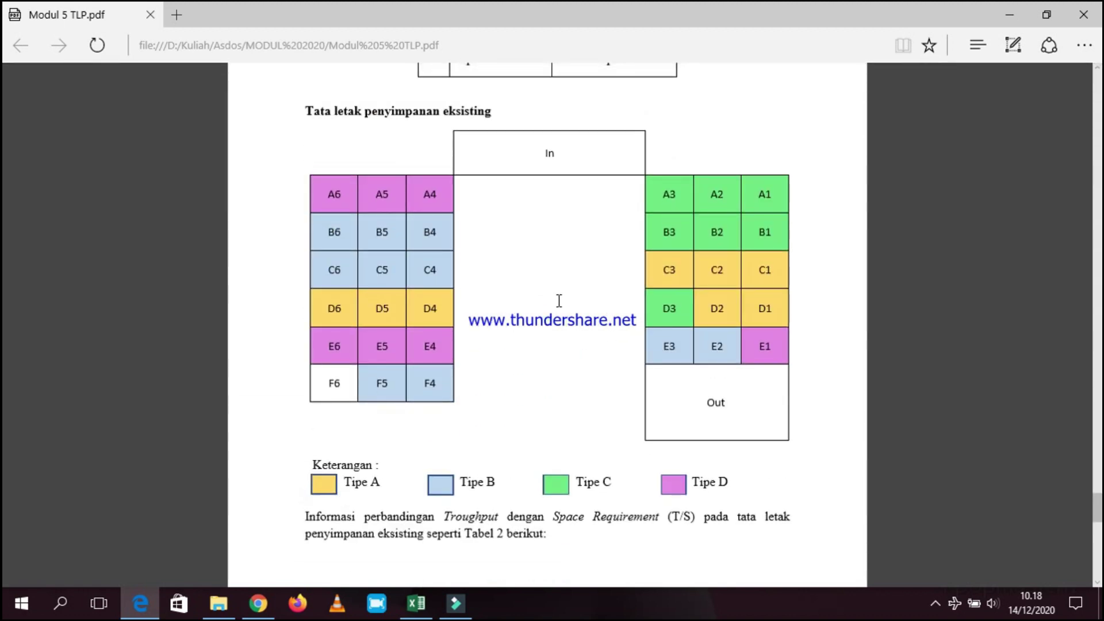
click(383, 309)
click(427, 311)
click(662, 282)
click(733, 281)
click(758, 283)
click(707, 314)
click(757, 307)
- Look up Tipe B's T/S ratio in Tabel 2 and compare it with the Tipe B blocks in the layout
scroll(696, 368, down, 7)
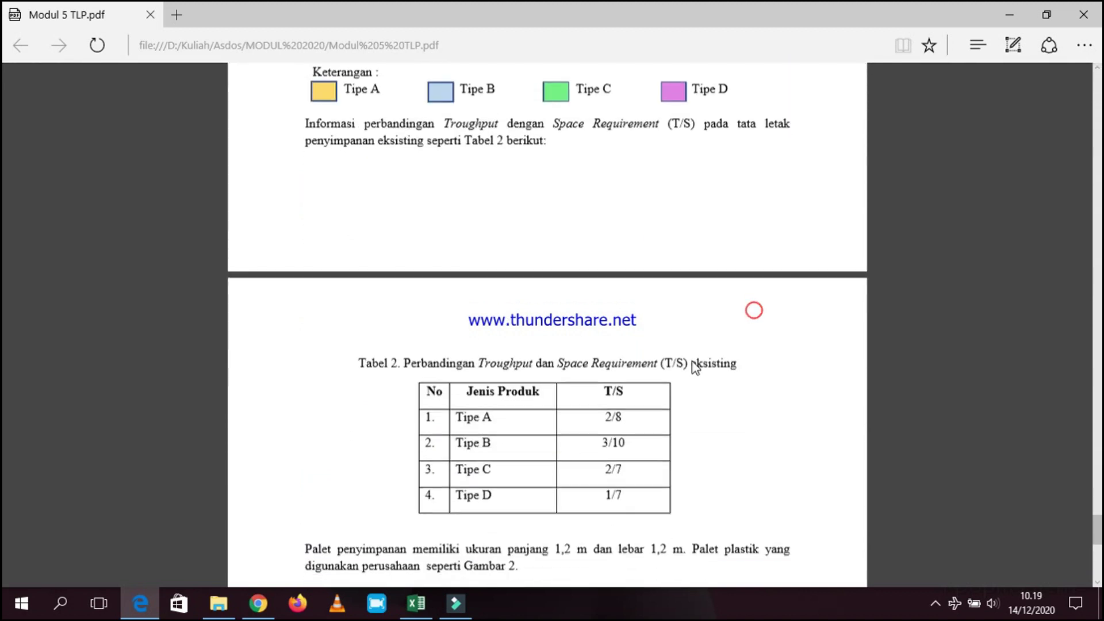
double_click(482, 441)
double_click(618, 441)
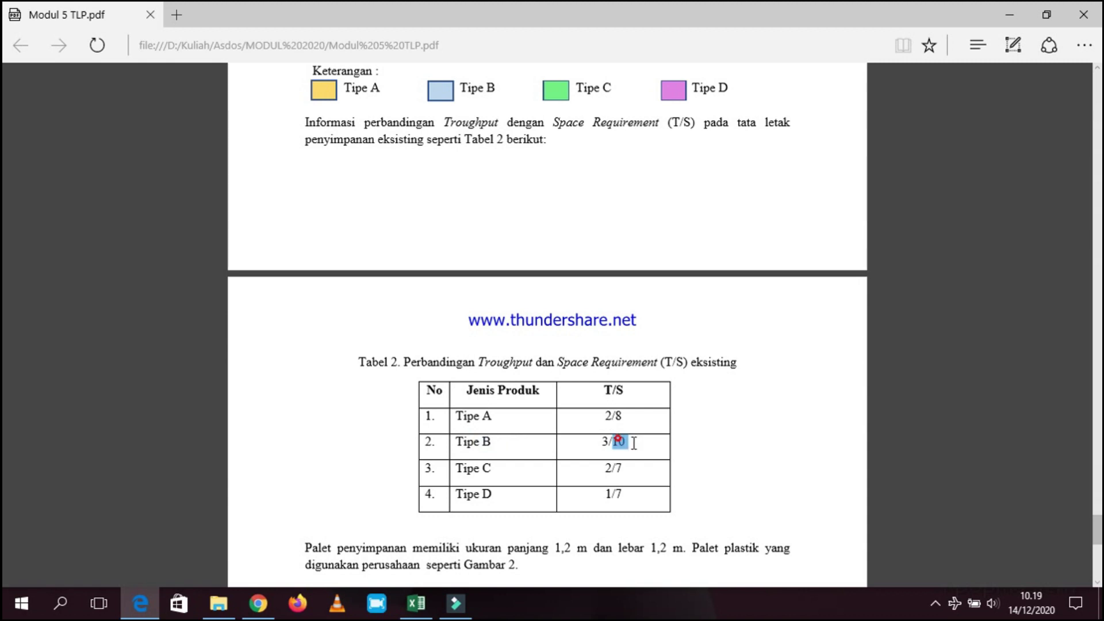
scroll(633, 442, up, 7)
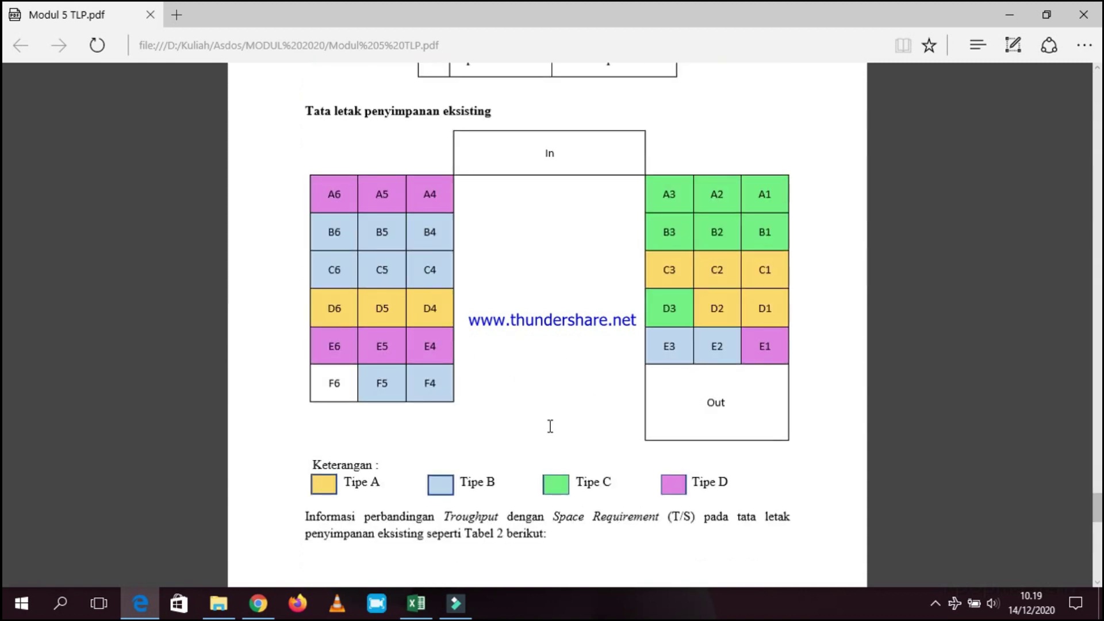
scroll(555, 434, down, 4)
scroll(560, 412, up, 5)
scroll(562, 412, down, 1)
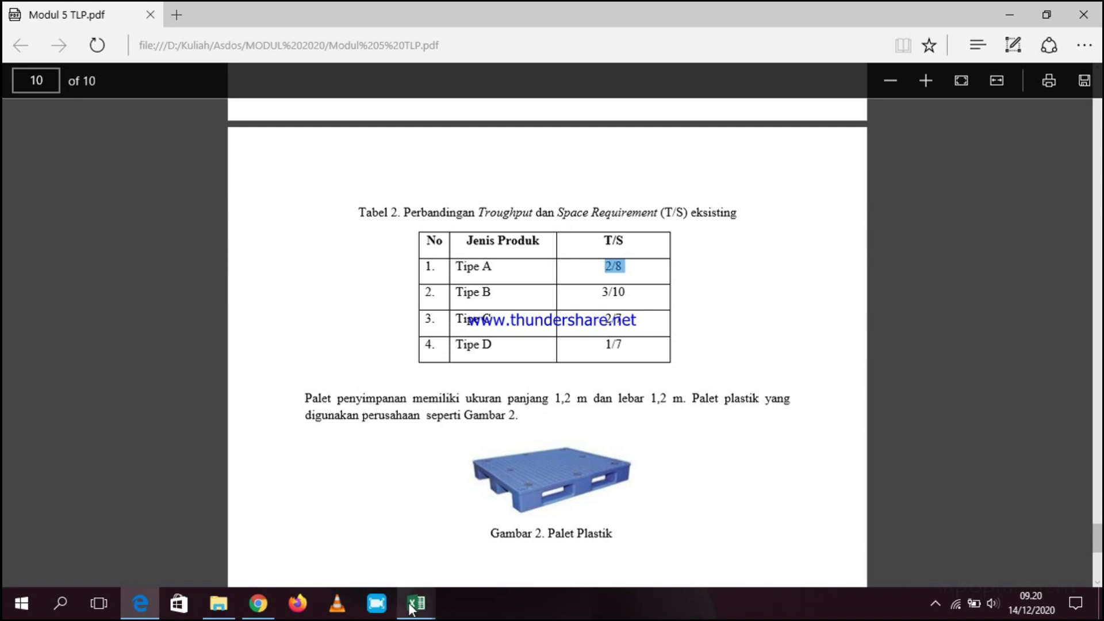
- Switch to the Kuantitatif Eksisting 2019 workbook in Excel and enter =2/8 as Tipe A's T/S Penerimaan in N9
mouse_move(412, 608)
click(389, 533)
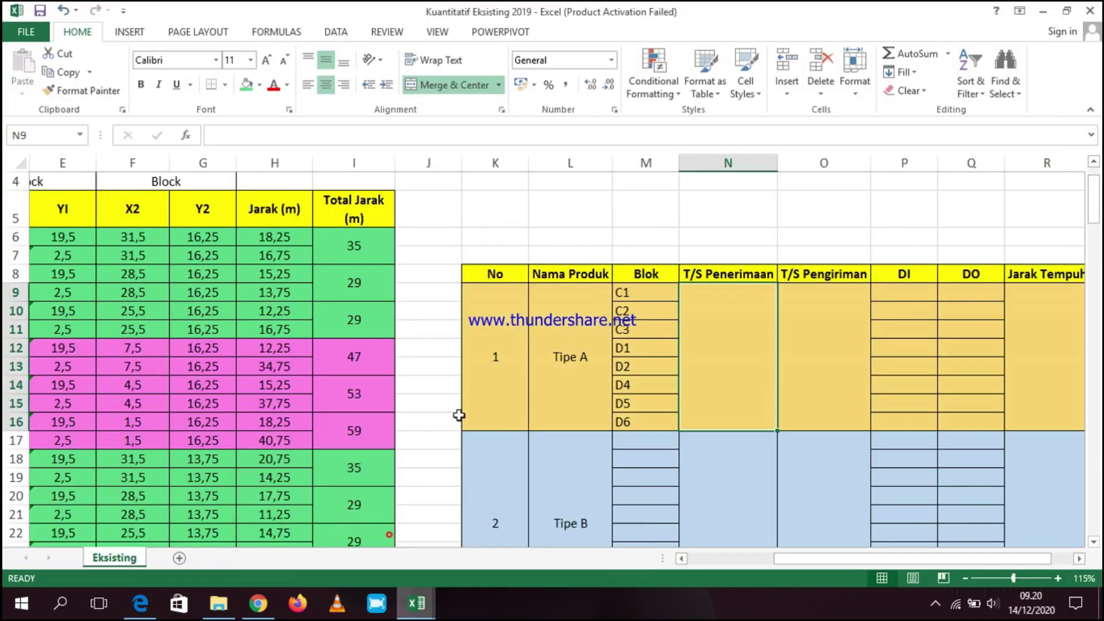
text(=)
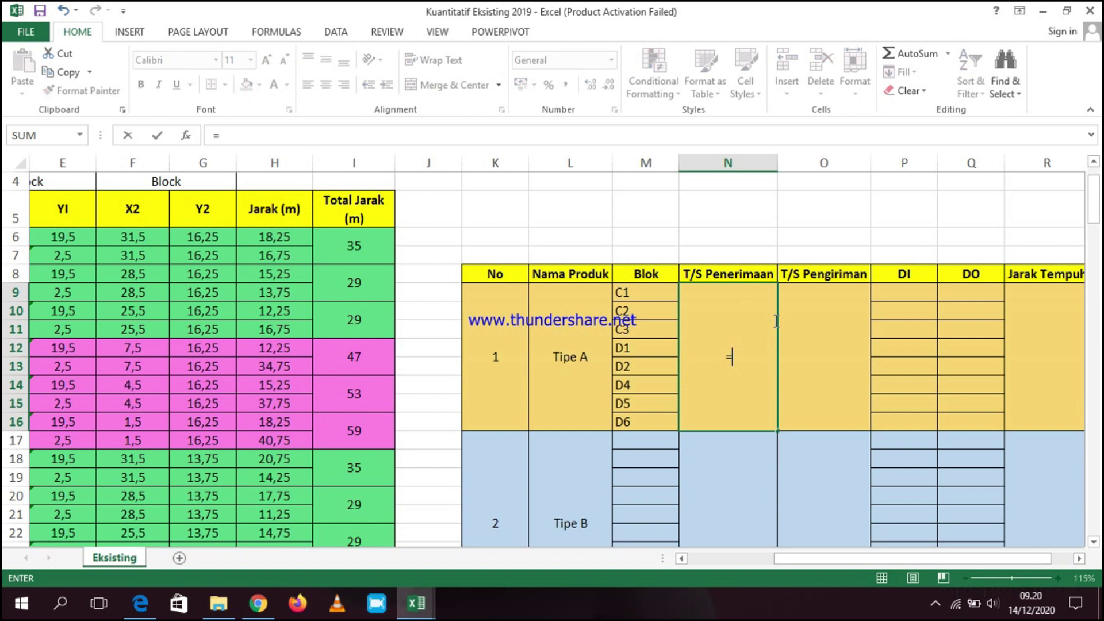
text(2/8)
click(775, 321)
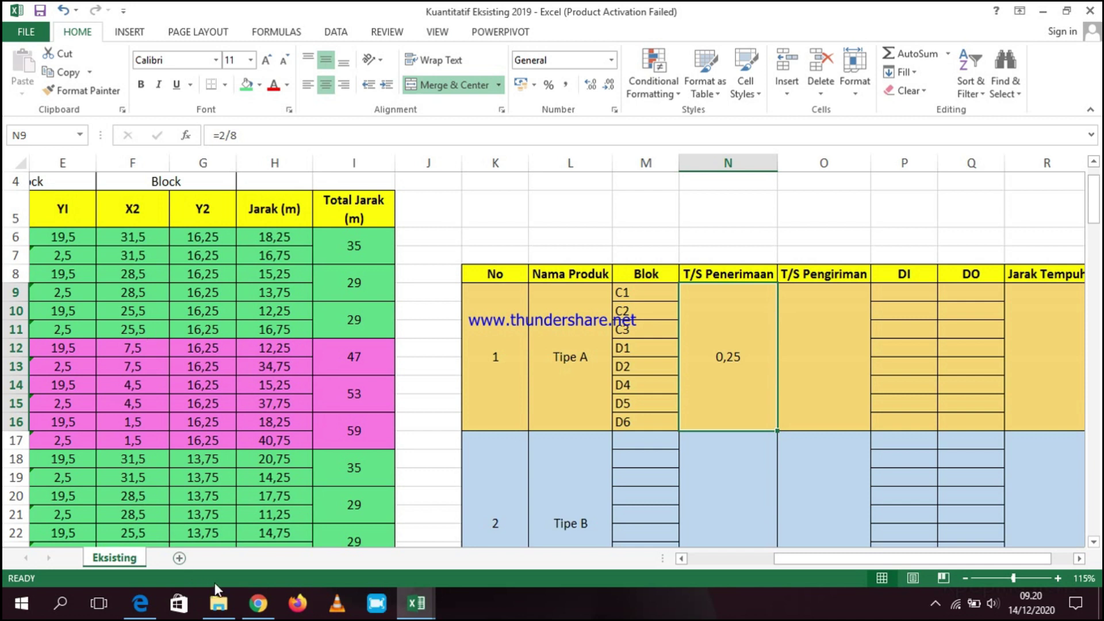
- Return to Modul 5 TLP.pdf in Edge and review the layout legend and the T/S ratios in Tabel 2
click(141, 603)
click(774, 266)
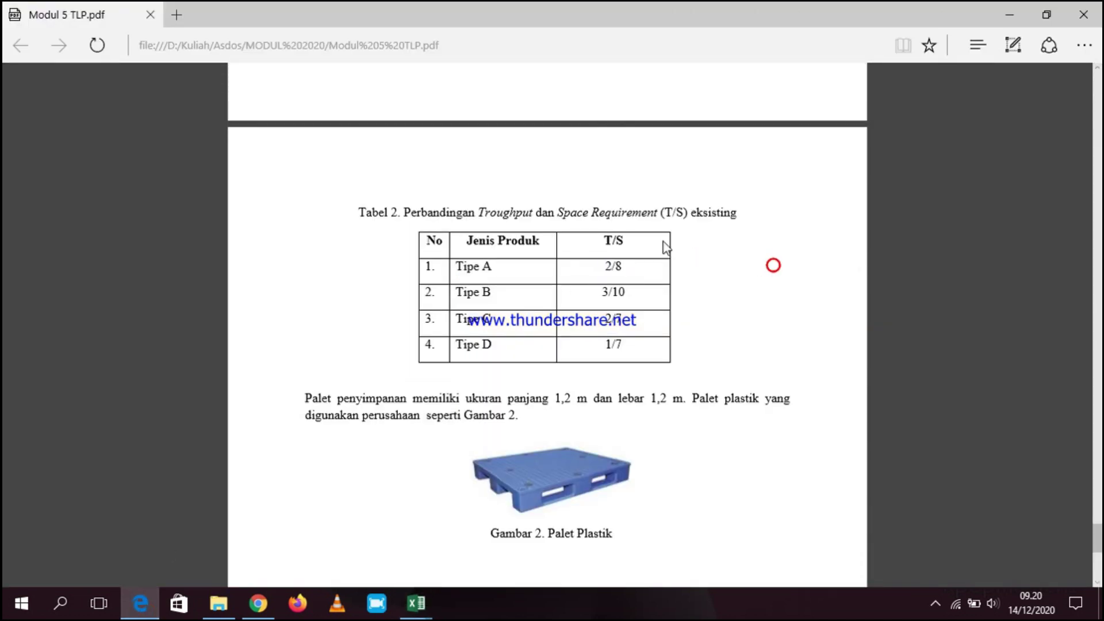
scroll(688, 289, up, 4)
scroll(691, 288, down, 3)
scroll(690, 288, up, 2)
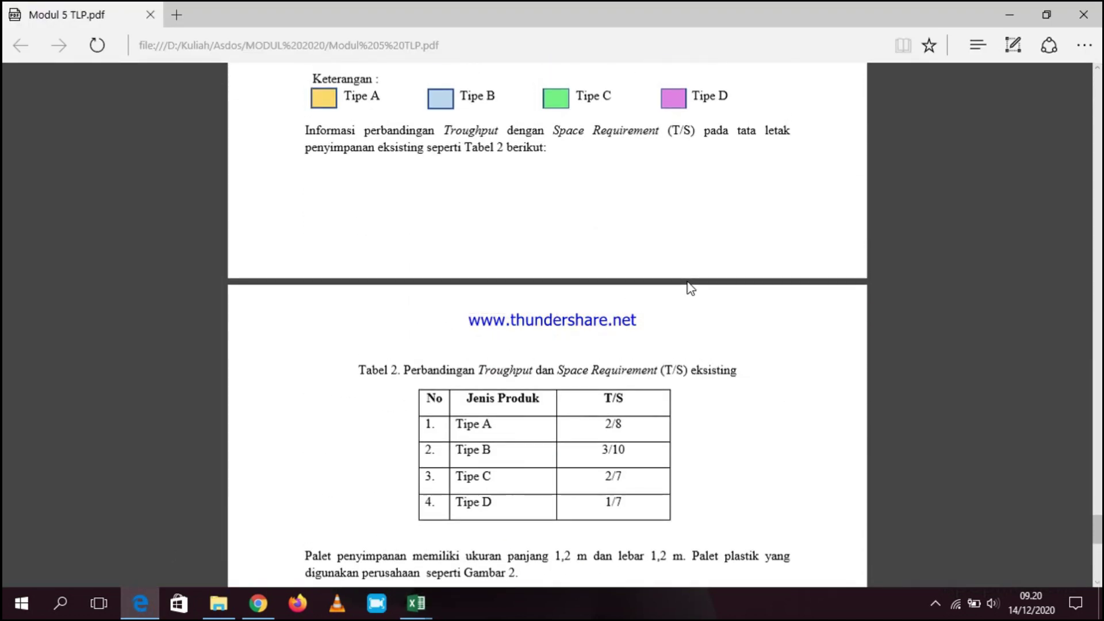
scroll(690, 288, down, 1)
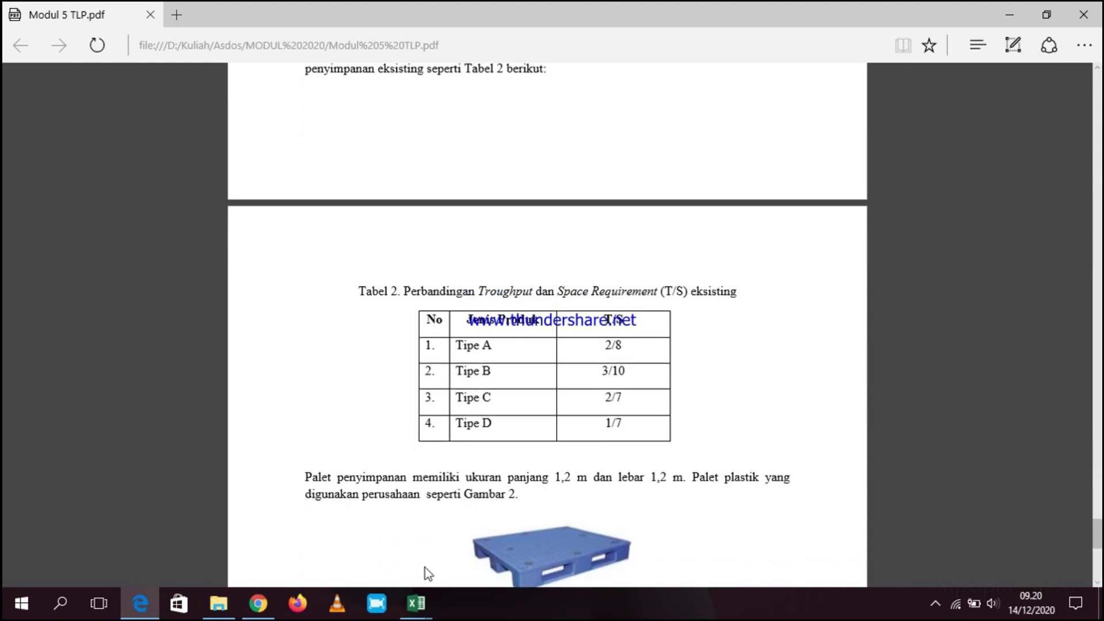
- Switch back to the Kuantitatif Eksisting 2019 workbook and set Tipe A's T/S Pengiriman in O9 equal to its T/S Penerimaan in N9
mouse_move(409, 587)
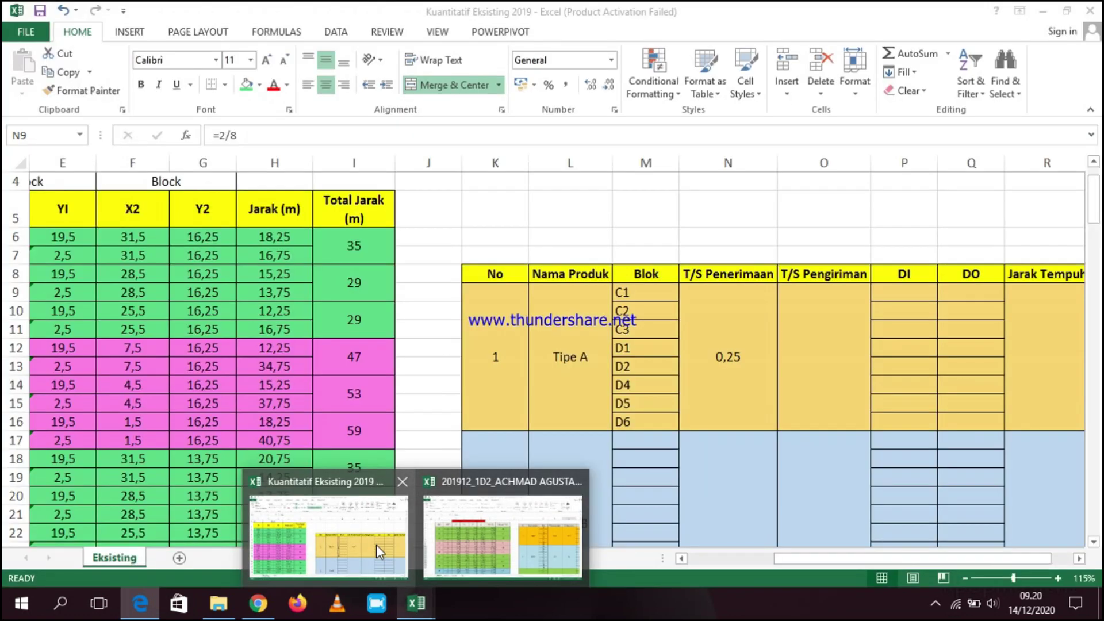
click(376, 544)
click(809, 382)
text(=)
click(746, 367)
key(Tab)
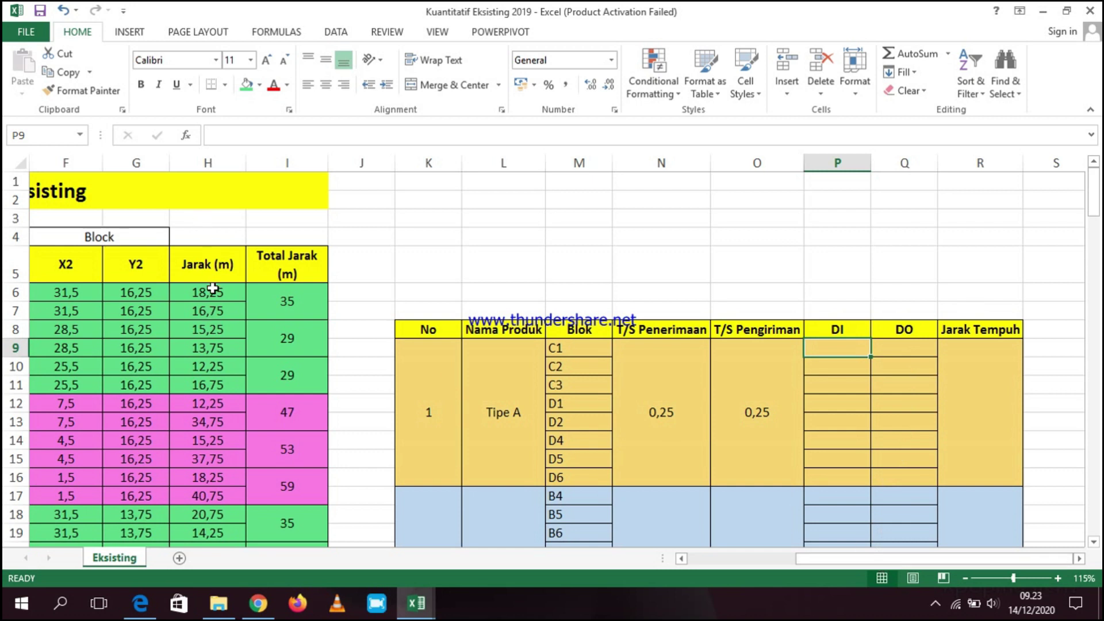
- Examine where block C1's dock I and O distances sit in the Eksisting table relative to Tipe A's DI column
drag(899, 557, 857, 557)
click(655, 352)
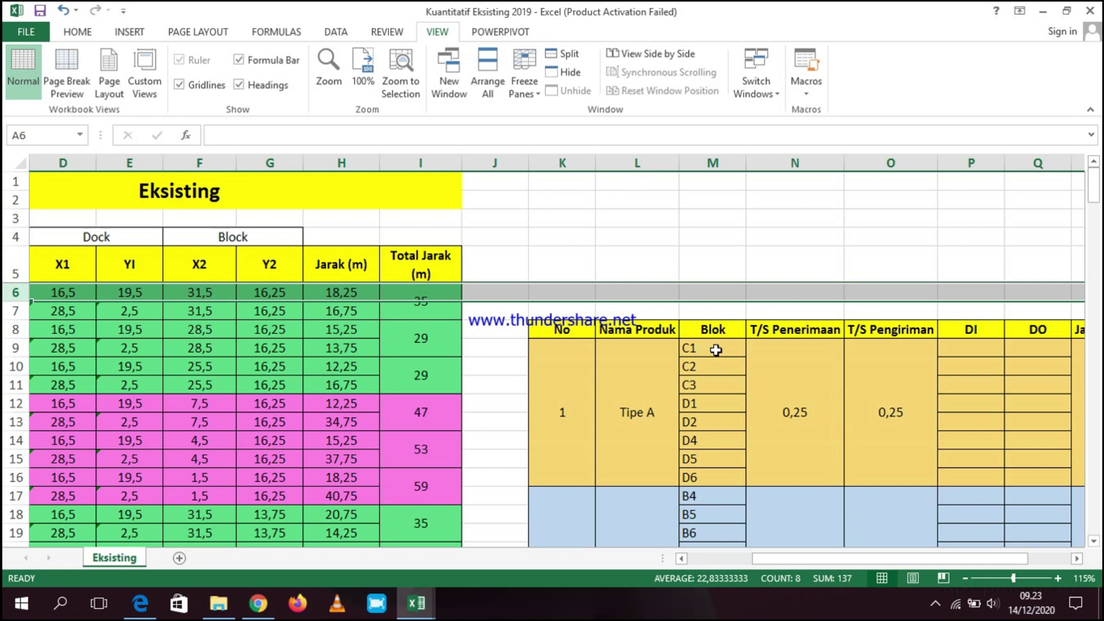
click(716, 350)
click(958, 349)
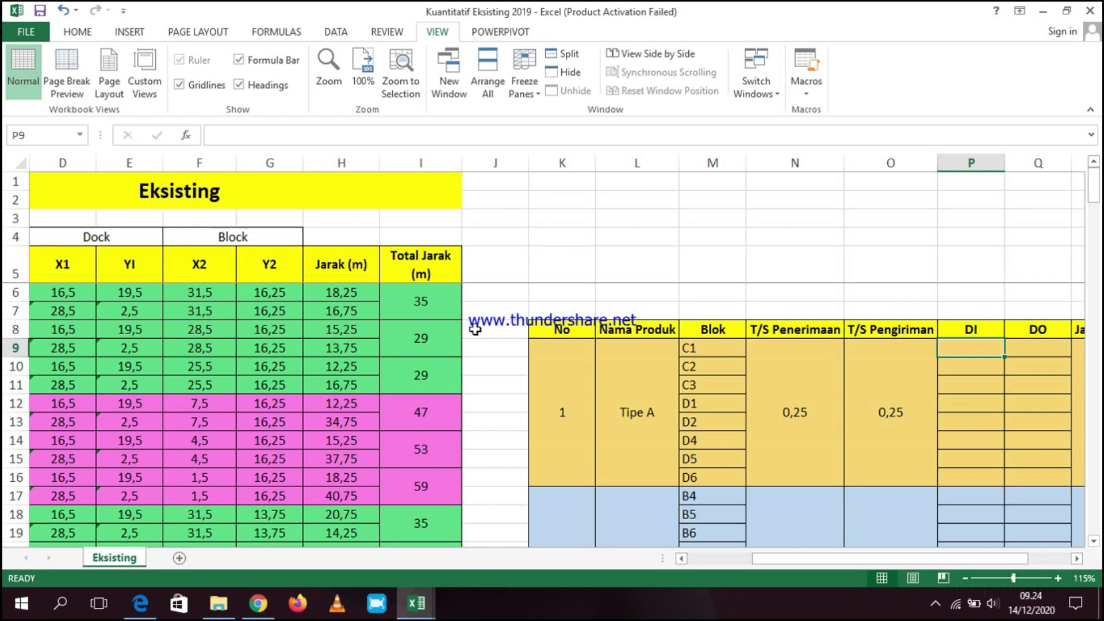
scroll(475, 329, down, 5)
drag(780, 561, 687, 562)
scroll(584, 459, down, 3)
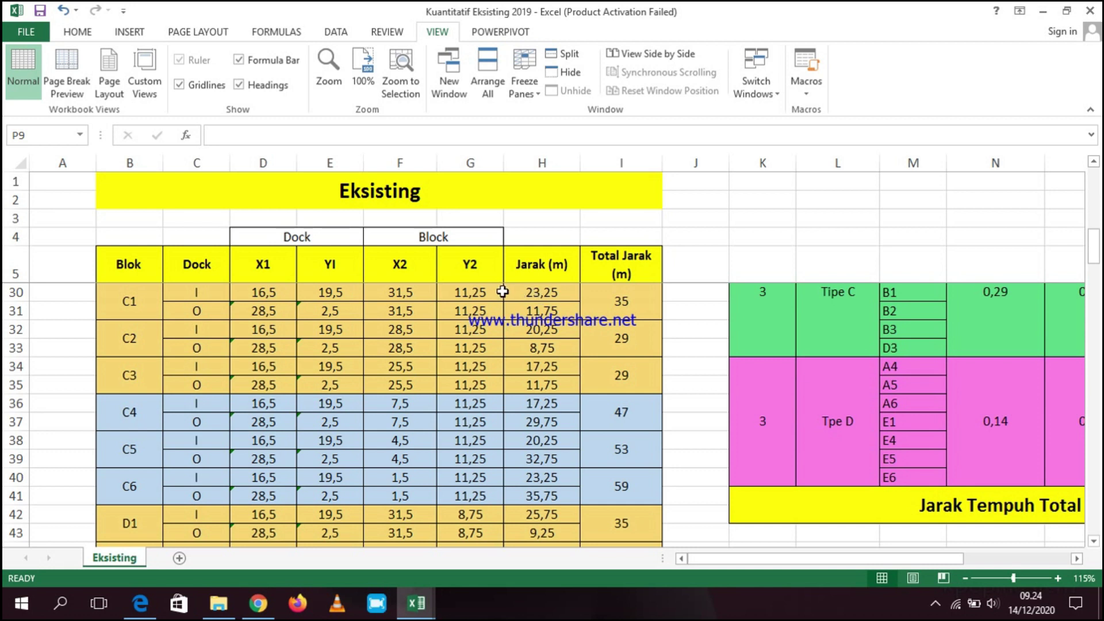
drag(782, 563, 851, 564)
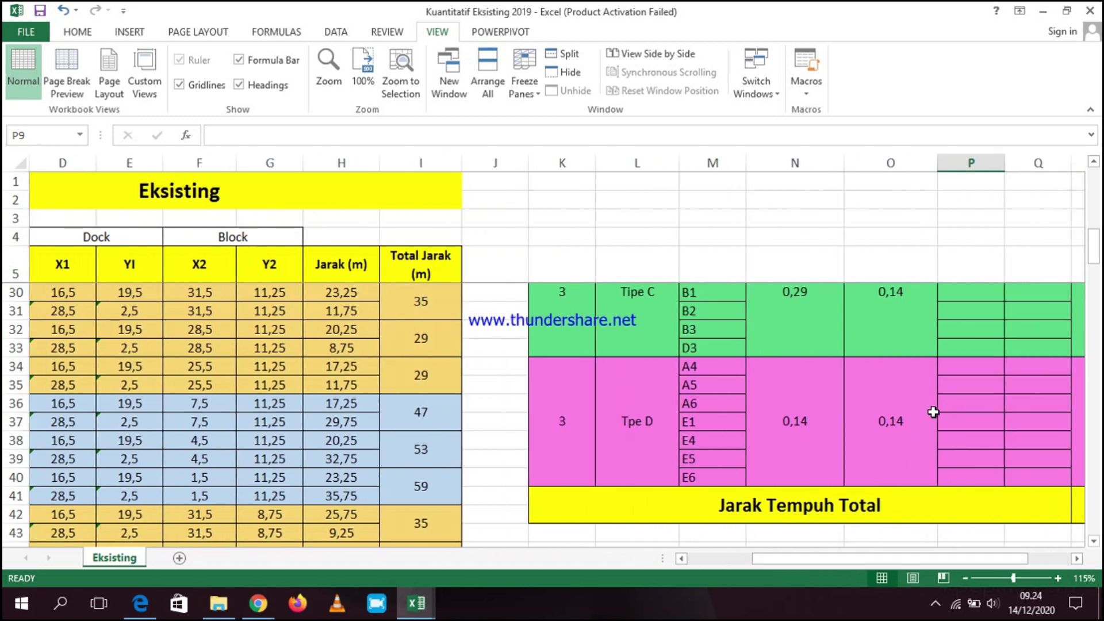
scroll(934, 411, up, 8)
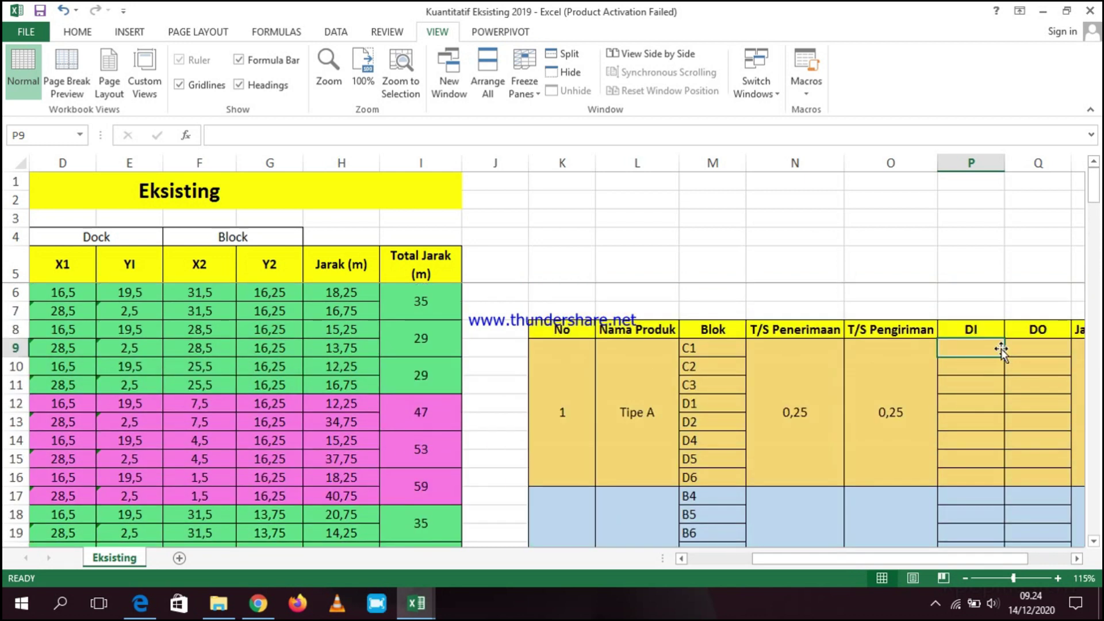
- Fill block C1's DI in P9 with =H30, its dock I distance from the Eksisting table
text(=)
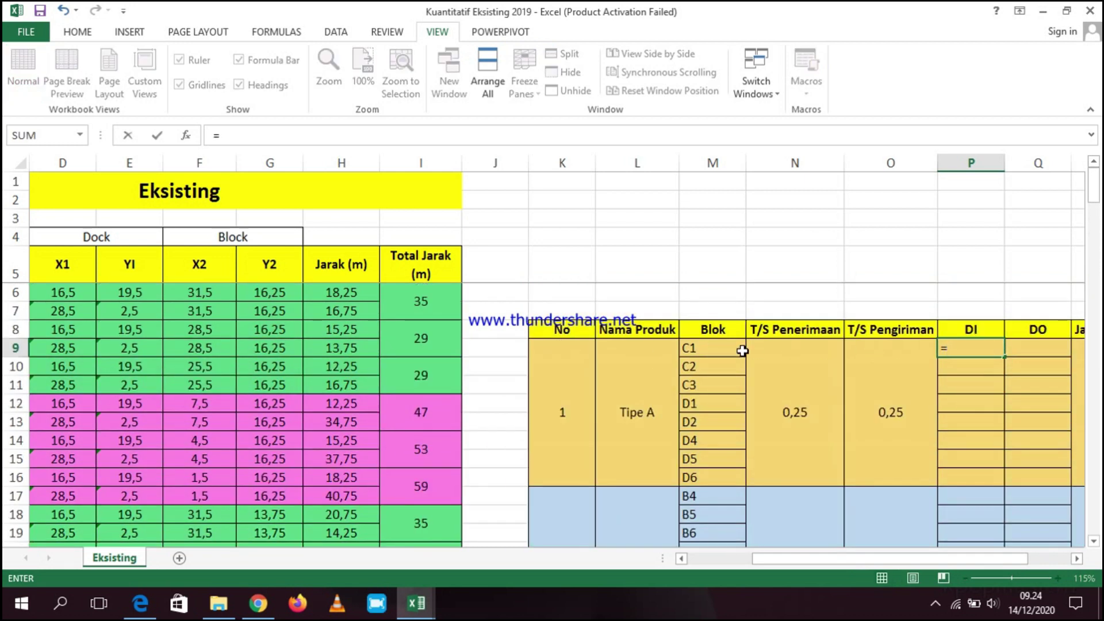
scroll(506, 403, down, 4)
drag(811, 557, 740, 555)
scroll(639, 455, down, 1)
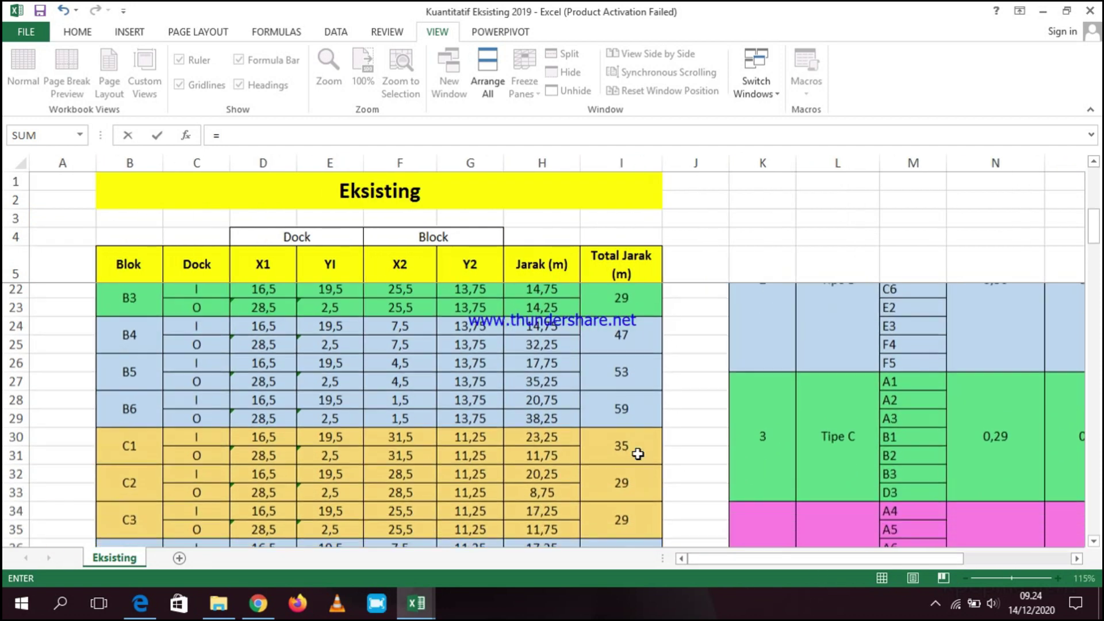
scroll(639, 455, down, 3)
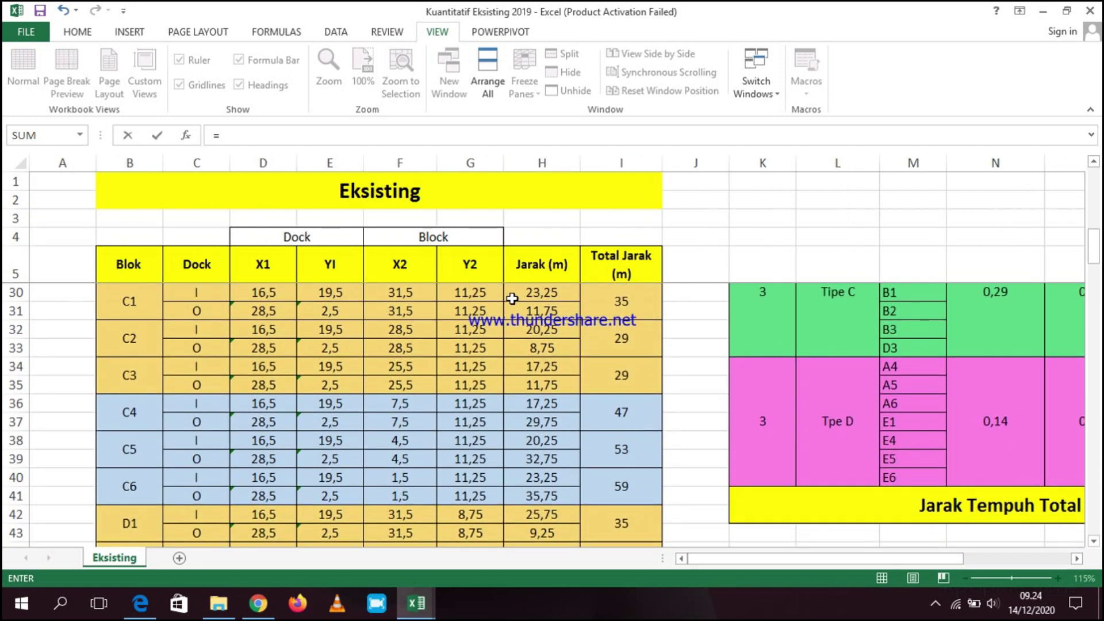
click(538, 294)
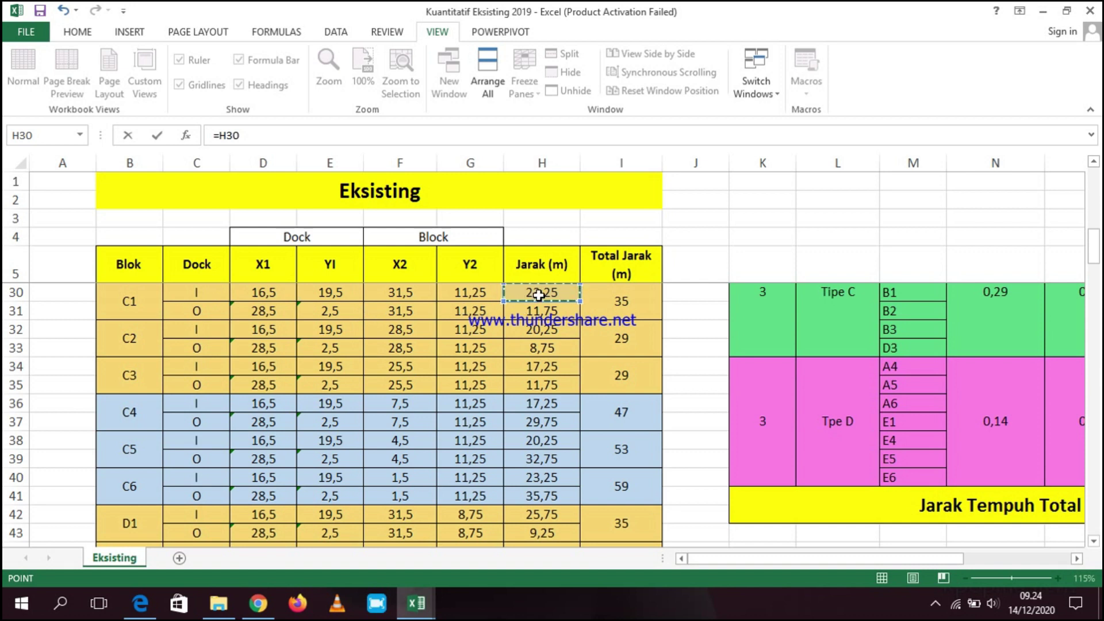
key(Return)
- Fill block C1's DO in Q9 with =H31, its dock O distance from the Eksisting table
drag(930, 558, 759, 529)
click(902, 352)
text(=)
scroll(709, 366, down, 7)
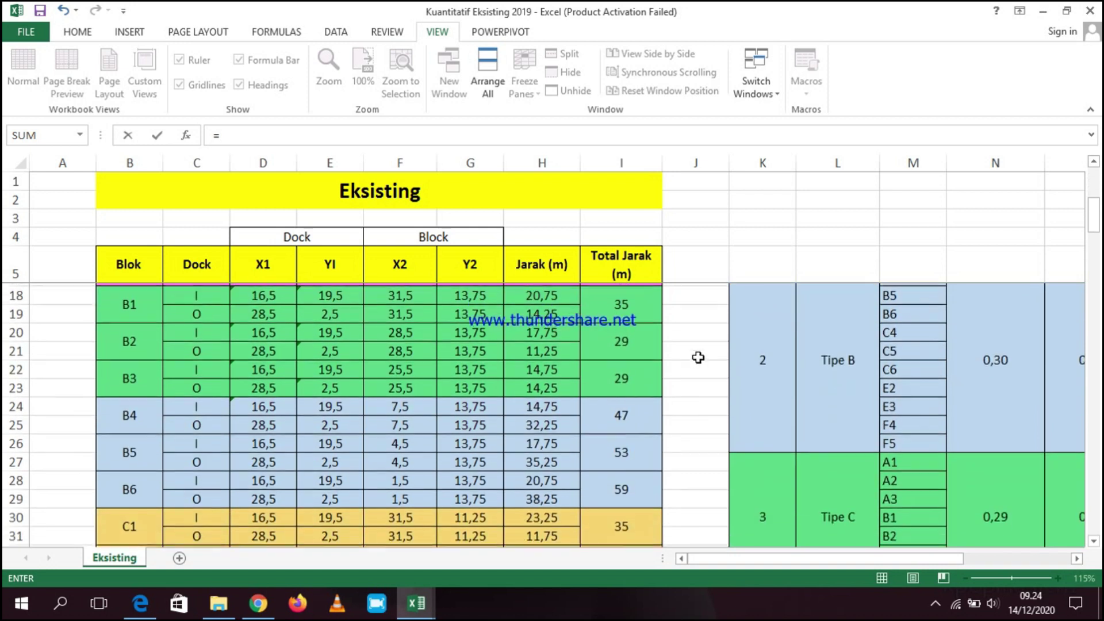
scroll(678, 346, down, 1)
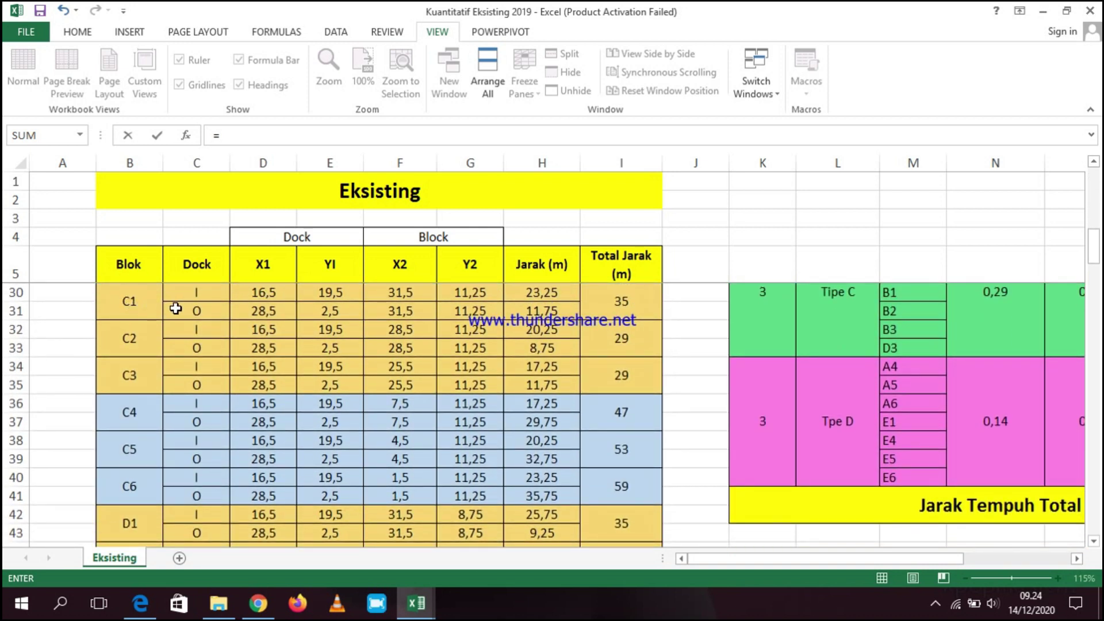
click(514, 314)
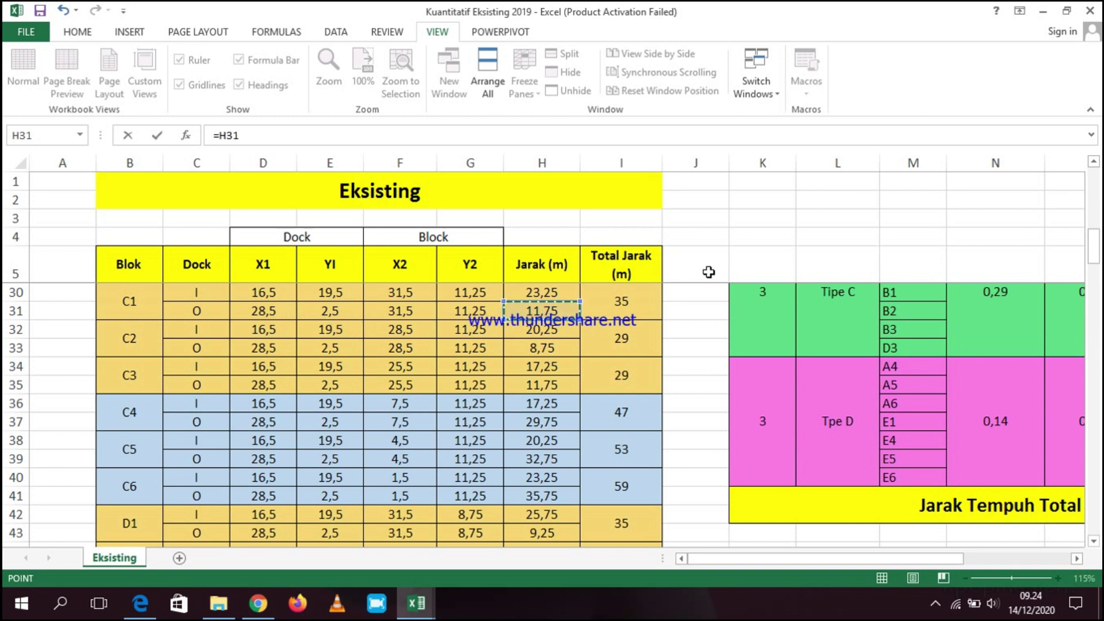
key(Escape)
scroll(1004, 344, up, 1)
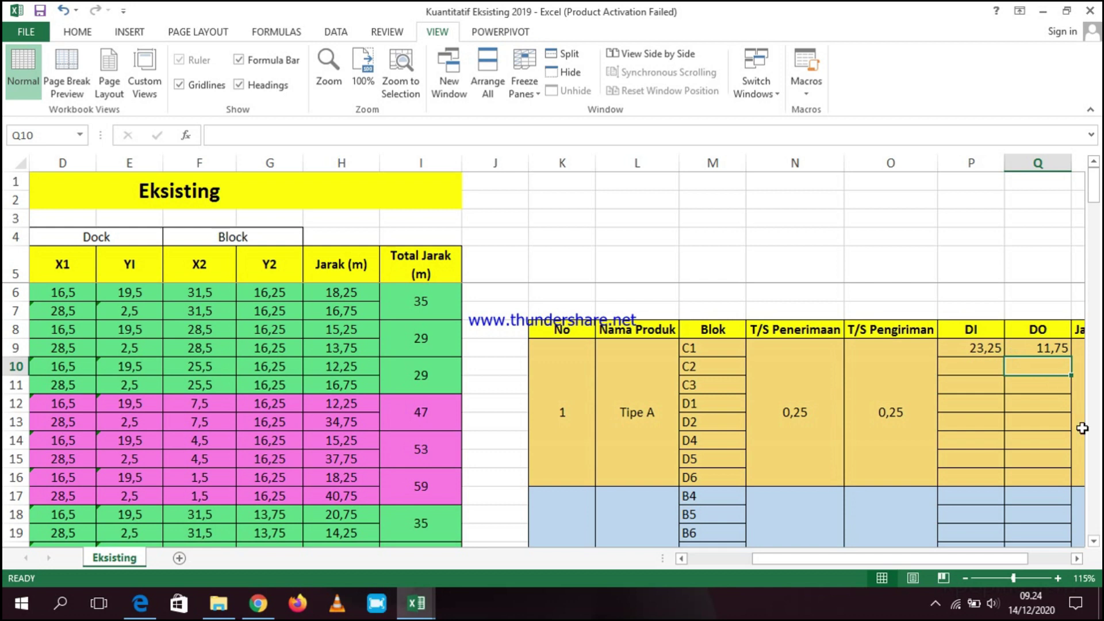
- Fill block C2's DI in P10 with =H32, its dock I distance from the Eksisting table
key(Left)
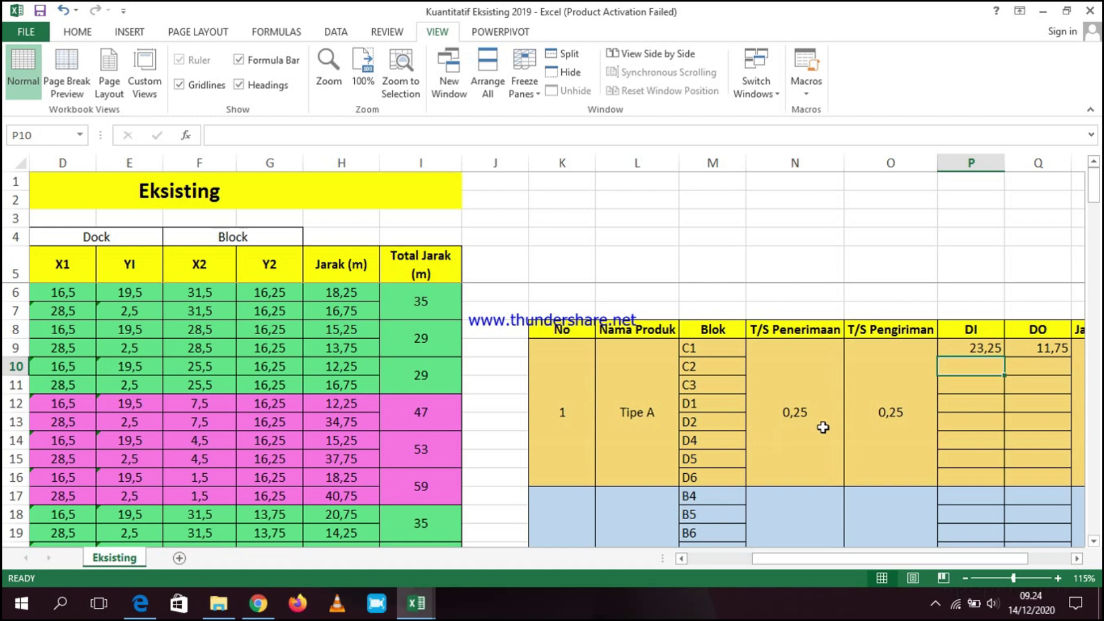
text(=)
drag(829, 558, 762, 558)
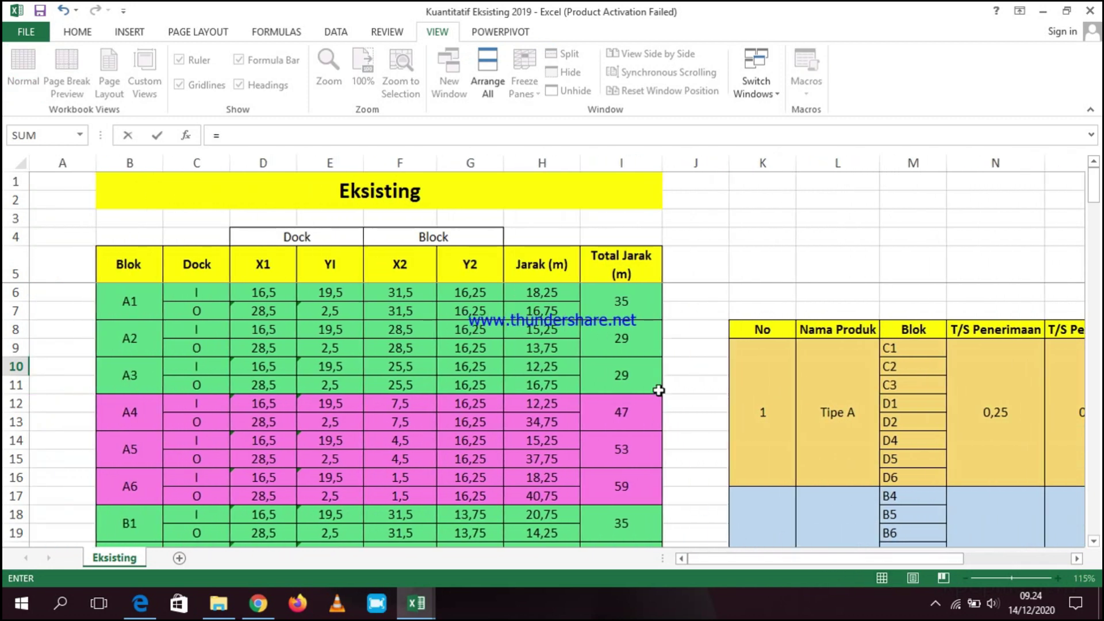
scroll(659, 362, down, 2)
scroll(659, 363, down, 5)
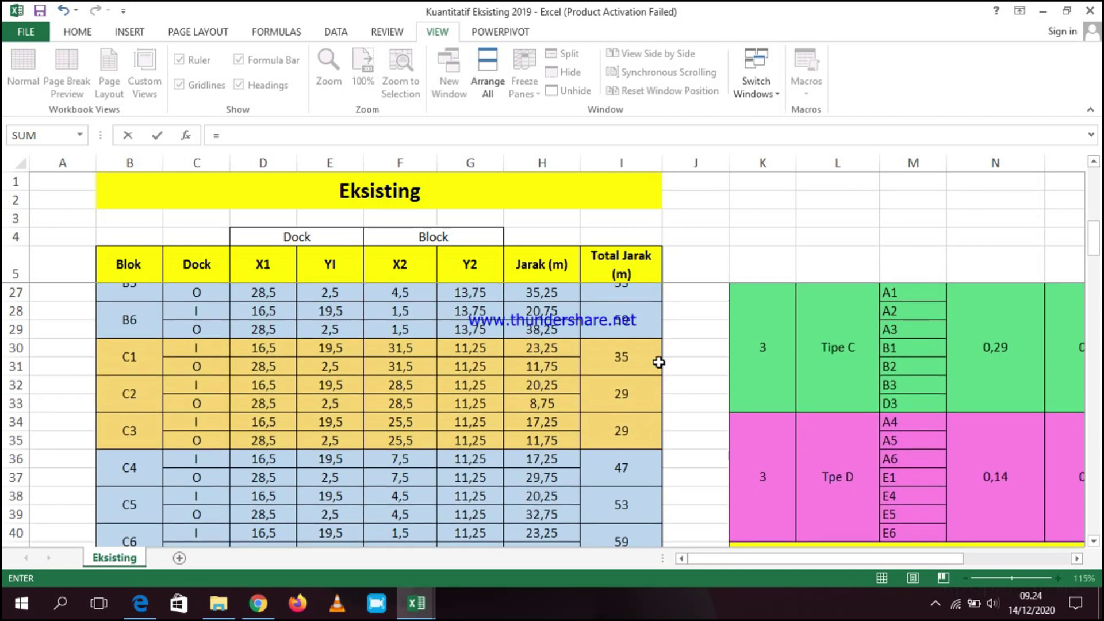
click(535, 386)
key(Return)
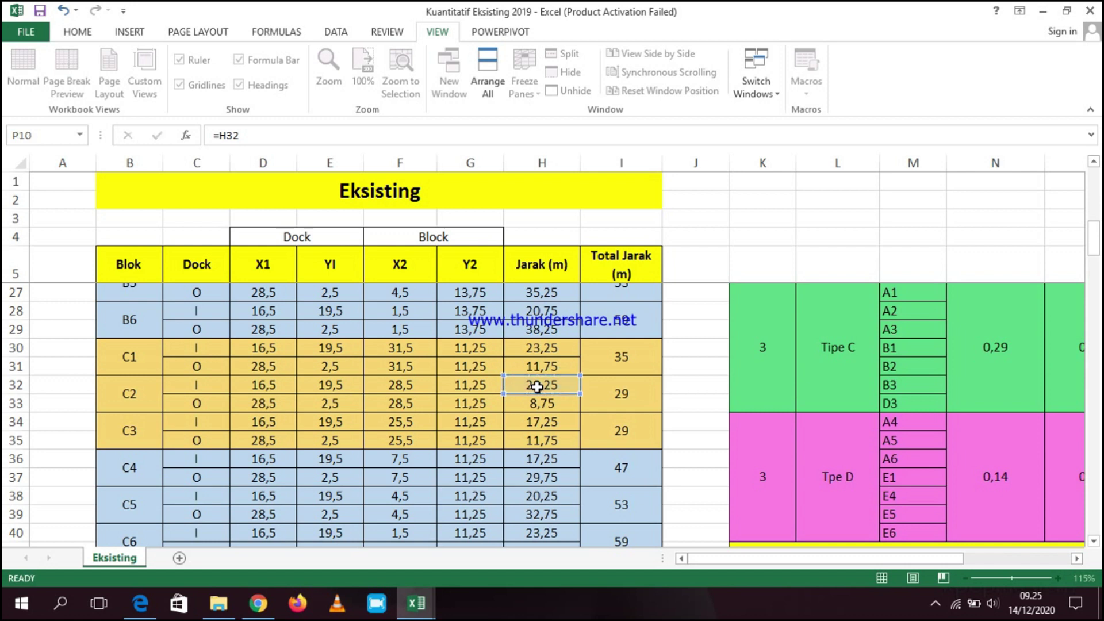
- Fill block C2's DO in Q10 with =H33, its dock O distance from the Eksisting table
scroll(882, 337, up, 1)
drag(1001, 556, 897, 552)
click(1011, 325)
text(=)
scroll(617, 369, down, 4)
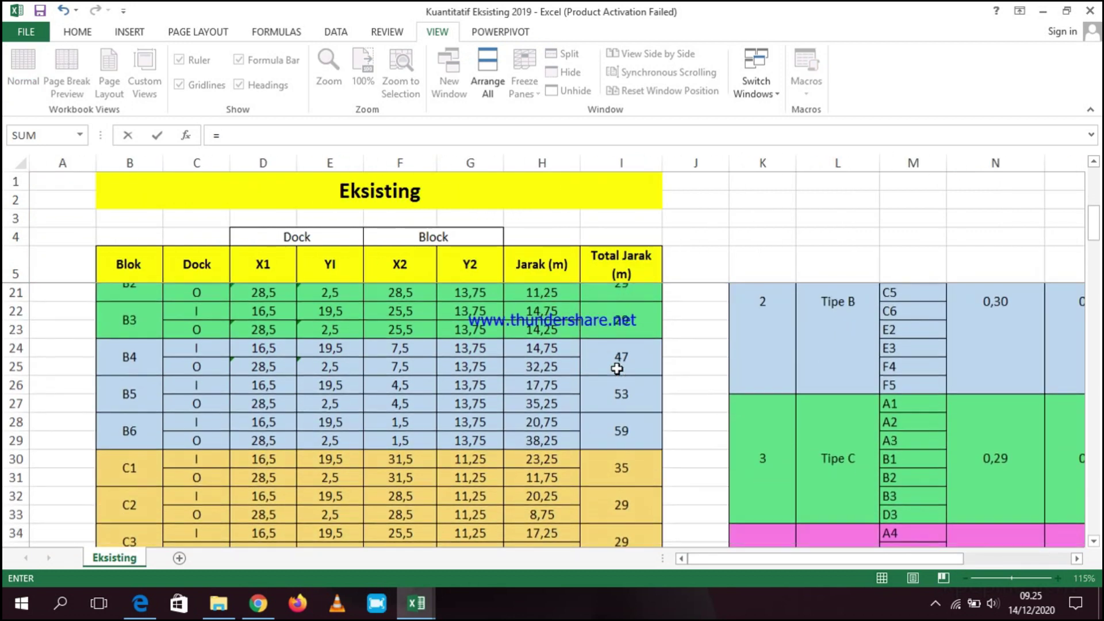
scroll(617, 368, down, 2)
scroll(617, 366, down, 2)
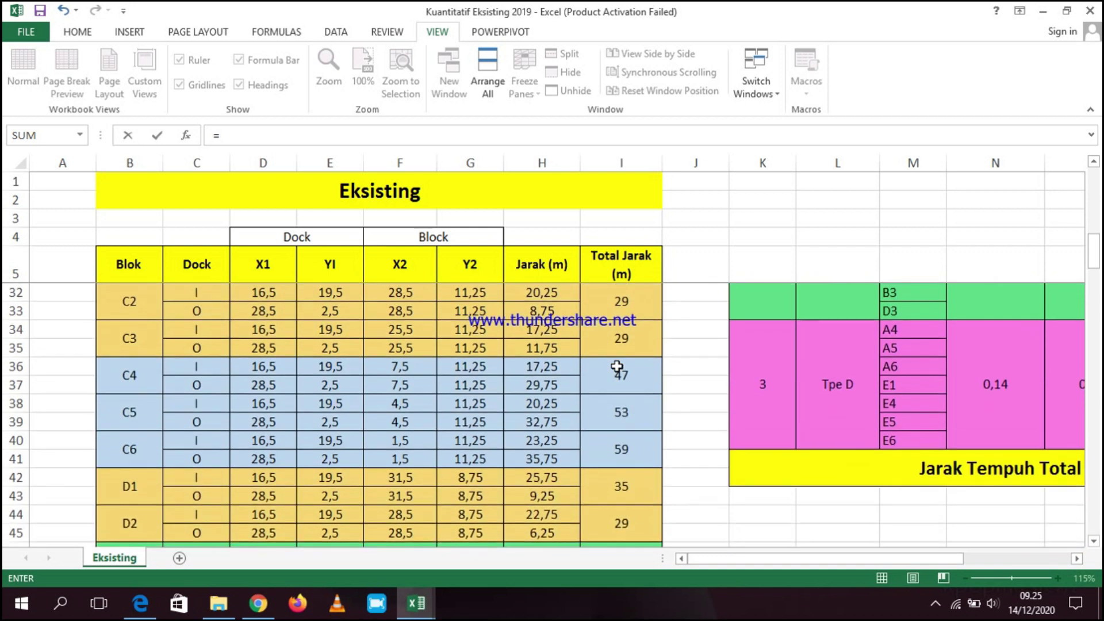
click(534, 308)
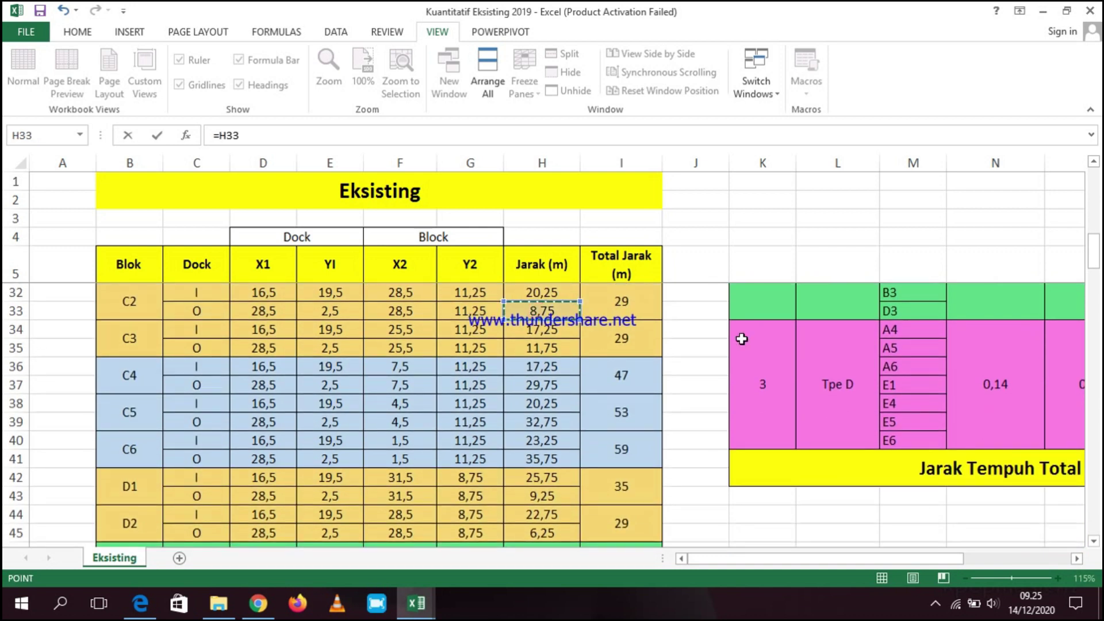
key(Return)
- Examine the DI and DO cells still to fill for the blocks of Tipe A through Tipe D
scroll(1006, 409, down, 3)
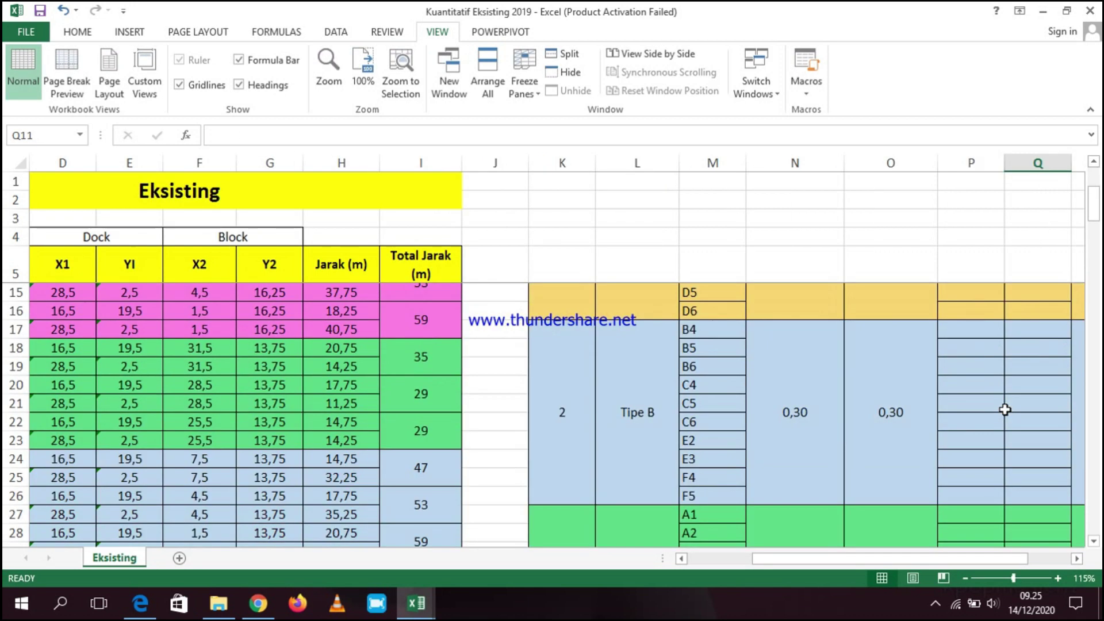
scroll(1006, 410, up, 3)
scroll(1005, 409, down, 3)
scroll(1004, 403, down, 1)
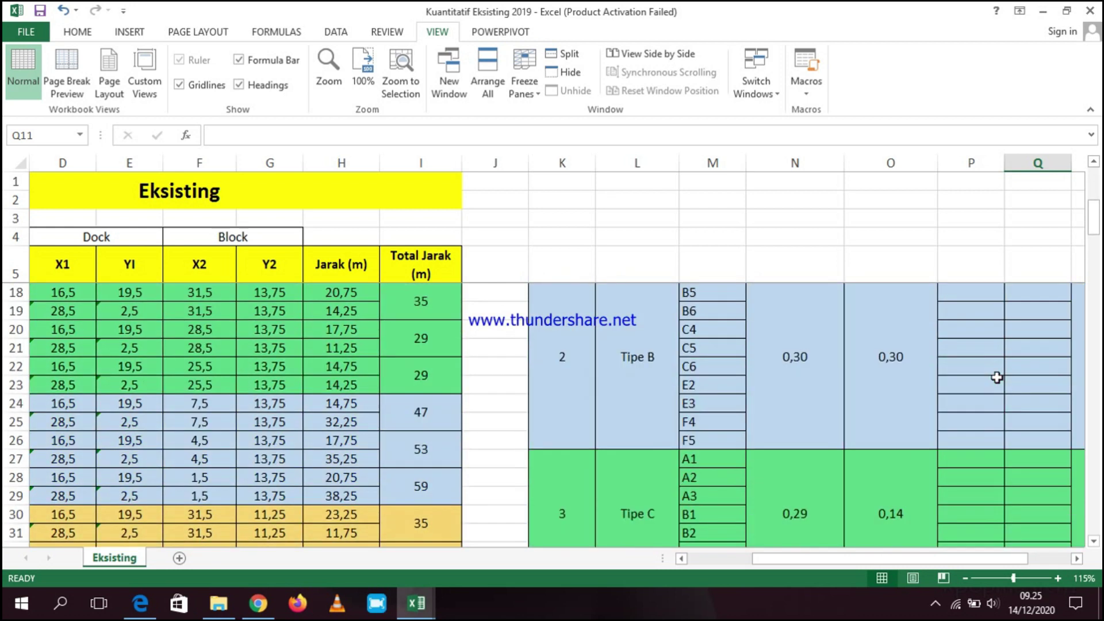
scroll(995, 377, down, 4)
scroll(992, 382, up, 3)
scroll(992, 382, down, 4)
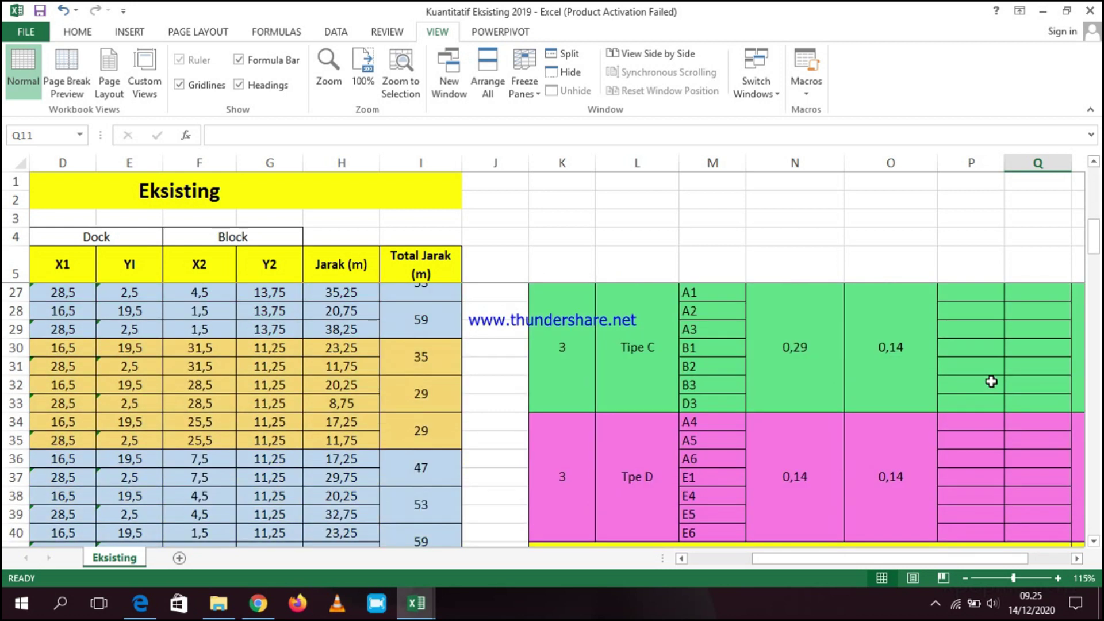
scroll(992, 382, up, 3)
scroll(992, 382, up, 6)
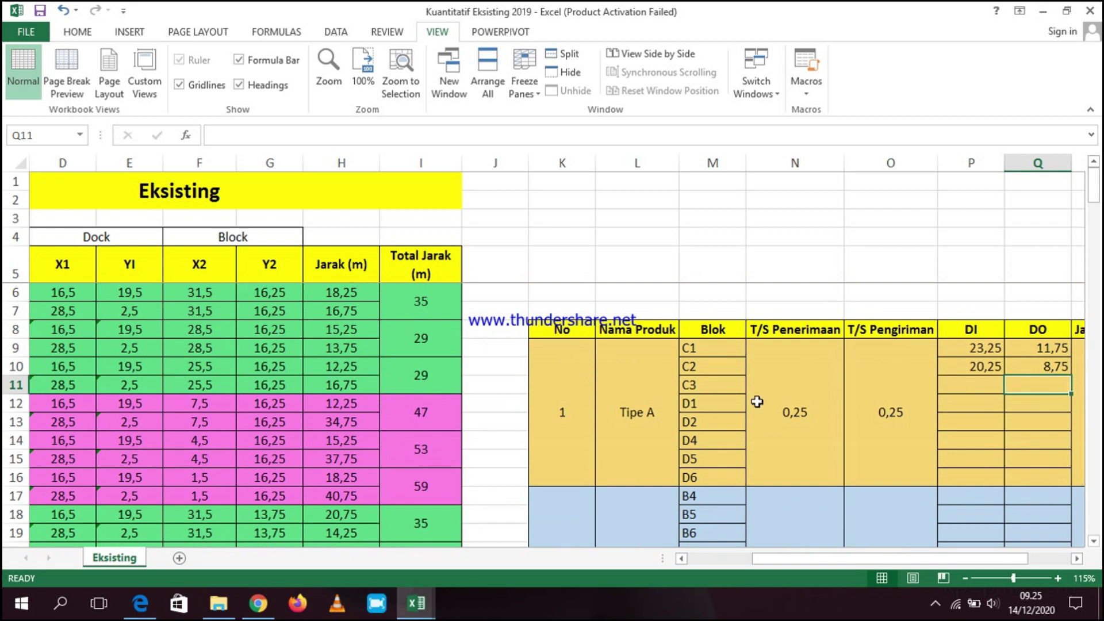
scroll(762, 383, down, 2)
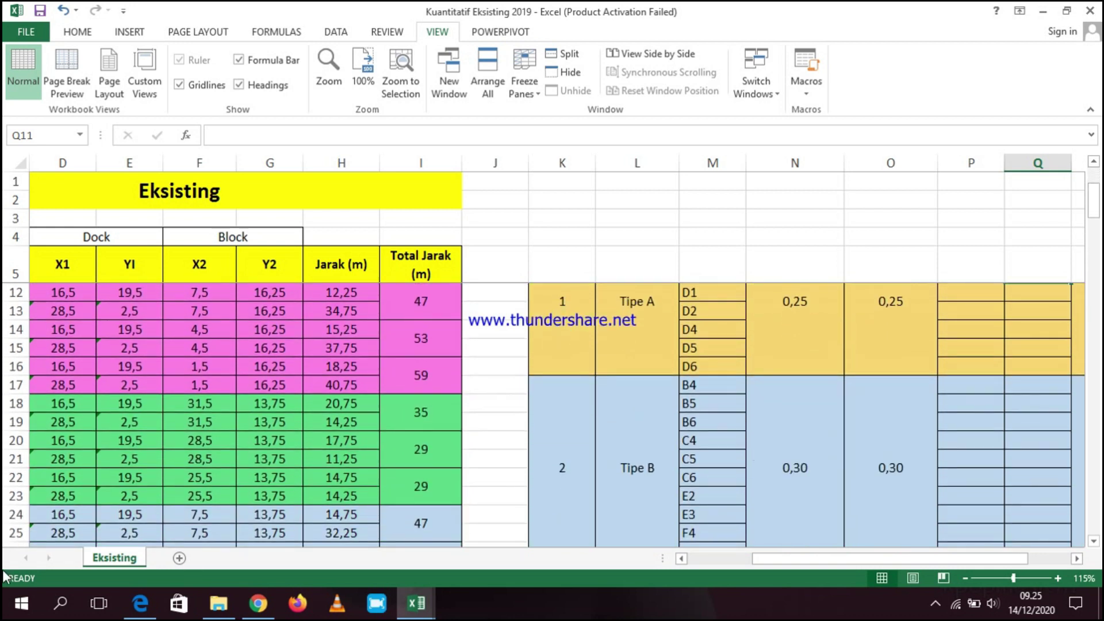
click(148, 610)
click(148, 610)
- Examine Tipe A's Jarak Tempuh formula in R9 and the DI and DO distances it draws on
scroll(1053, 401, up, 2)
drag(933, 564, 976, 564)
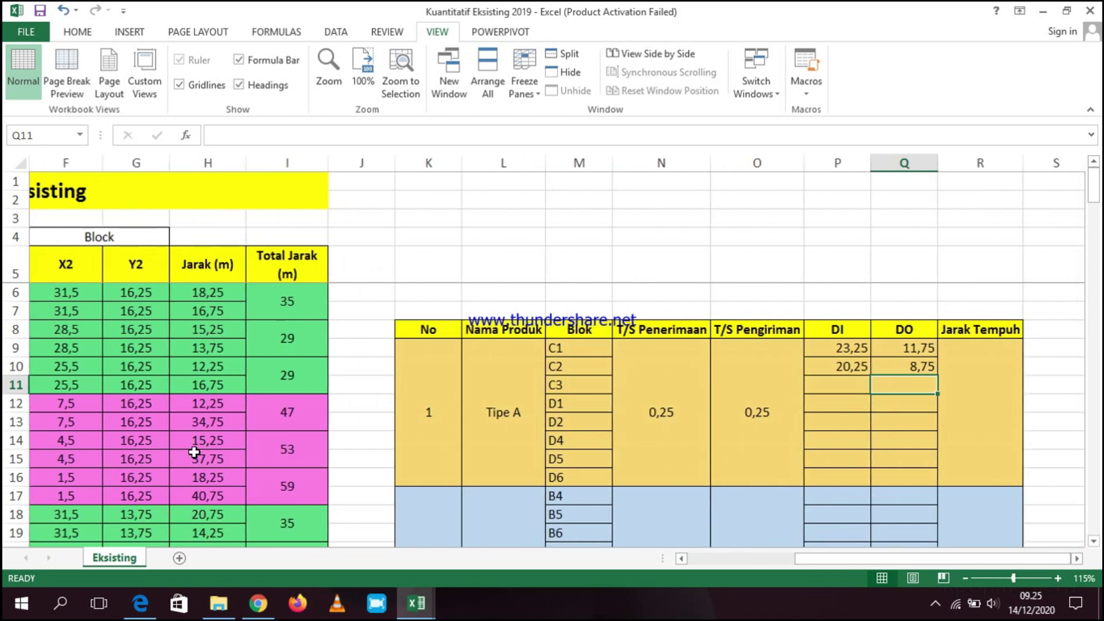
click(971, 373)
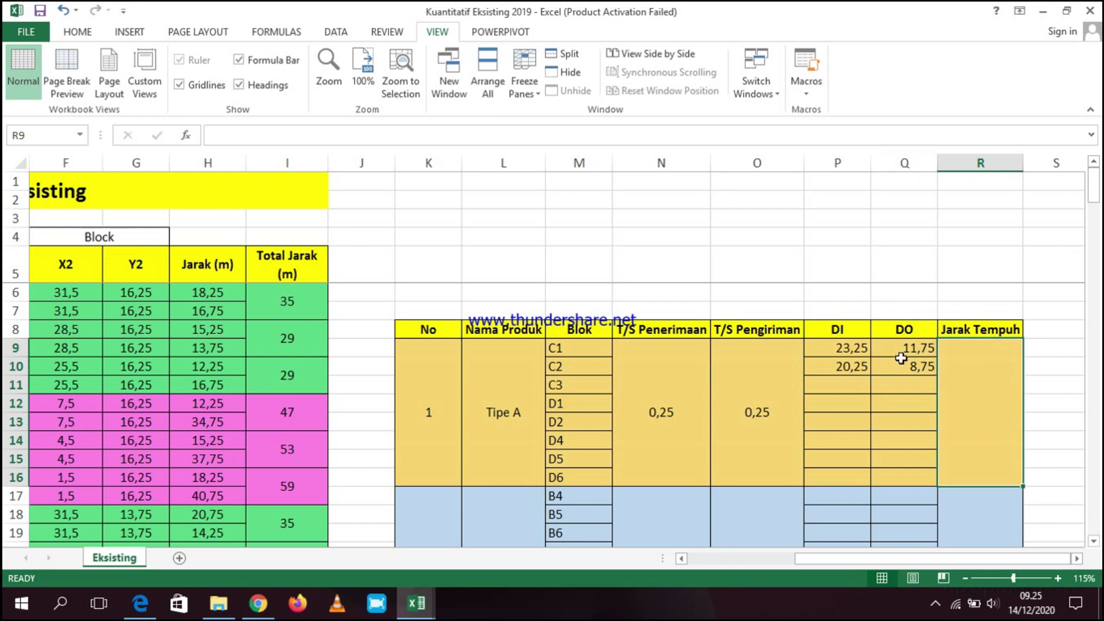
click(840, 348)
key(ctrl+shift+End)
click(1013, 395)
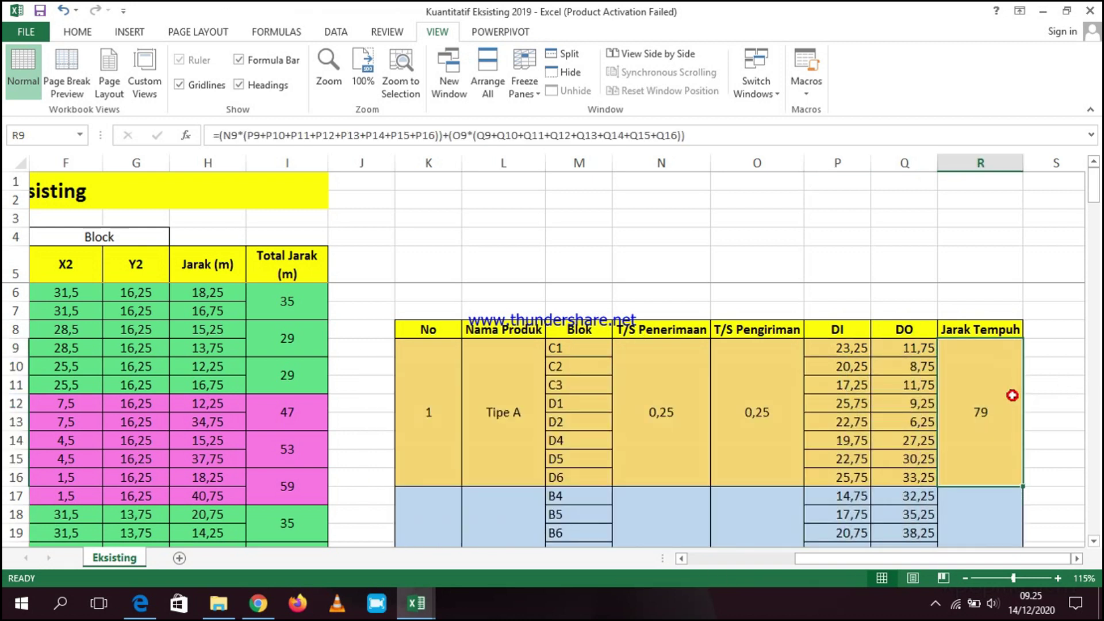
click(794, 312)
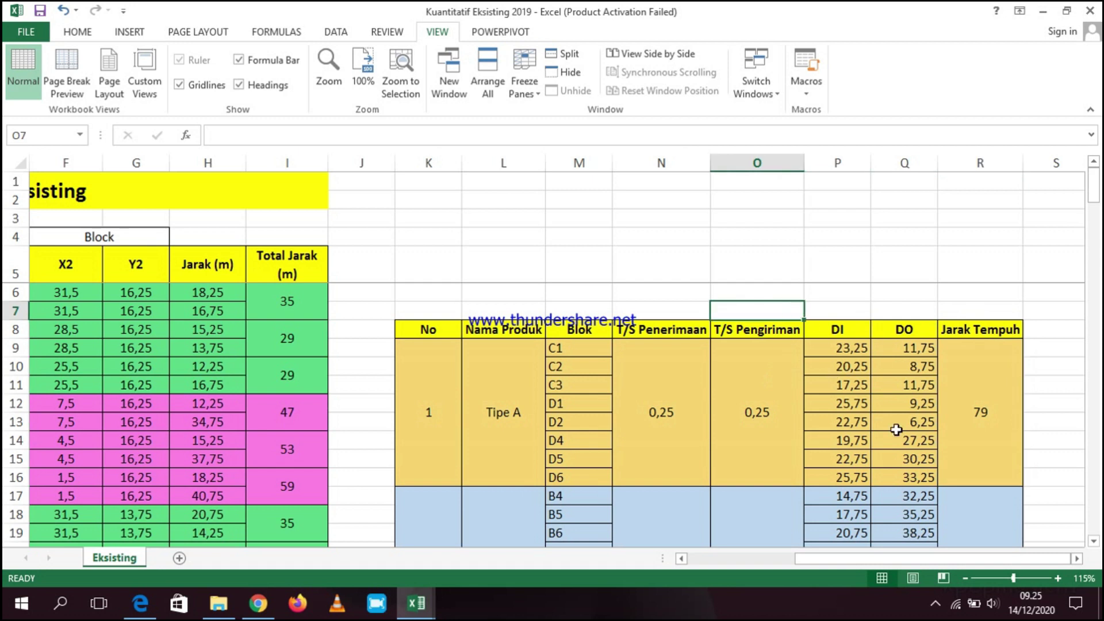
click(931, 409)
click(854, 382)
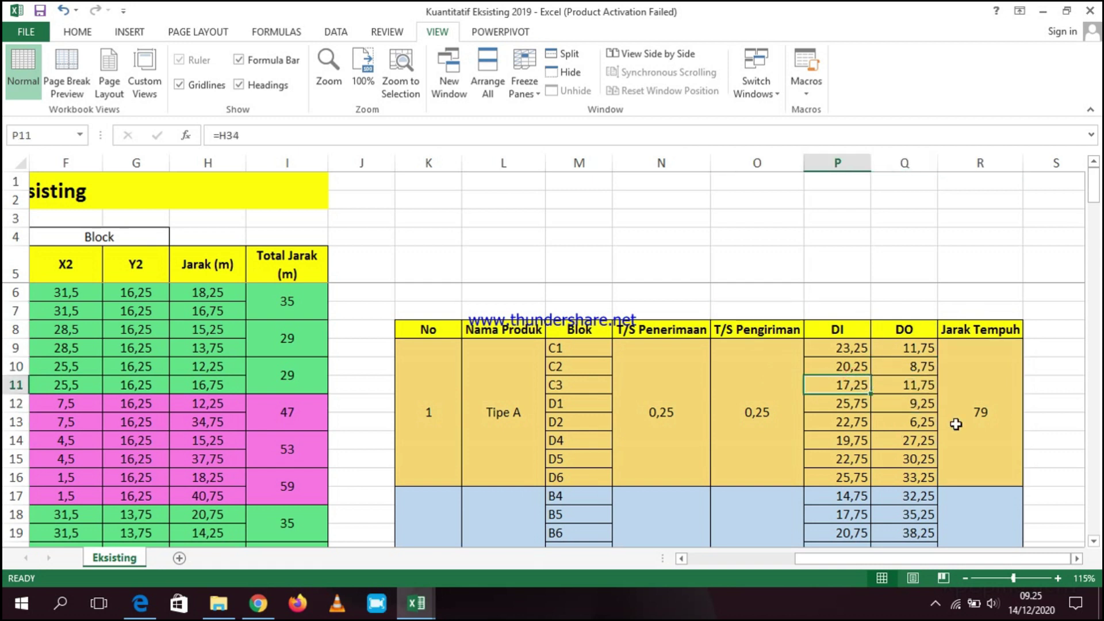
- Switch to the Modul 5 TLP PDF in Edge, read section 5's total travel distance formula, and return to the workbook
click(140, 603)
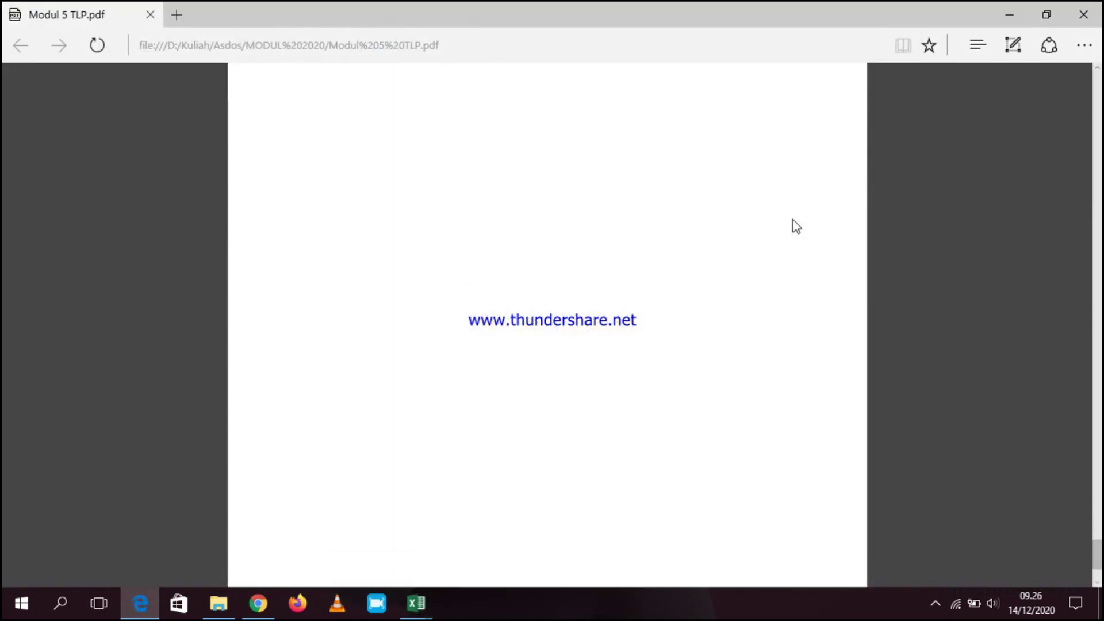
scroll(844, 323, up, 15)
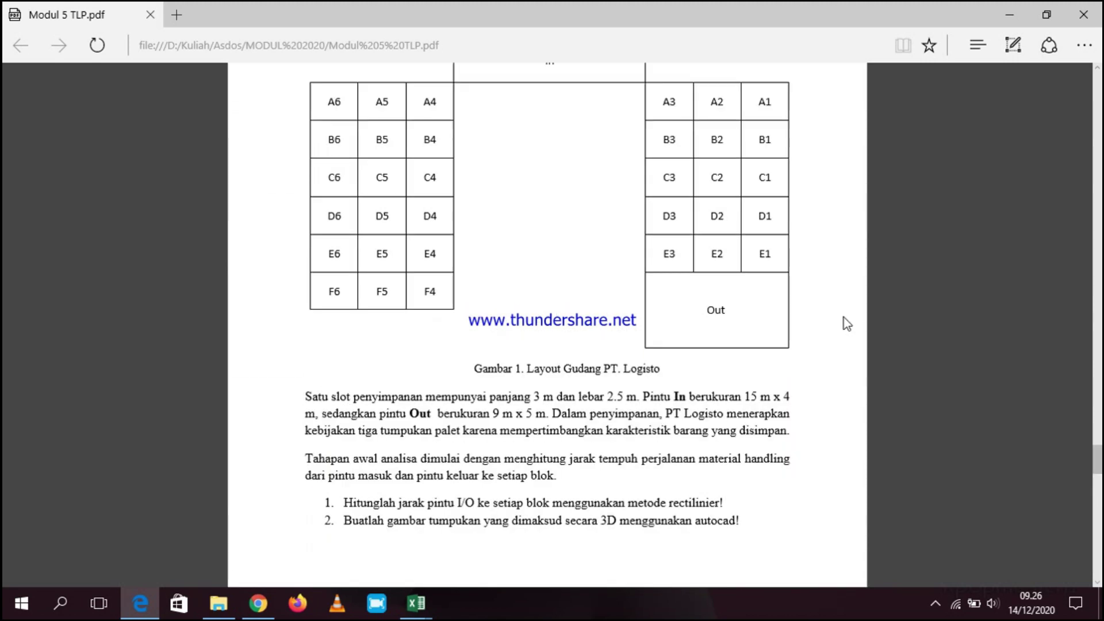
scroll(847, 324, up, 20)
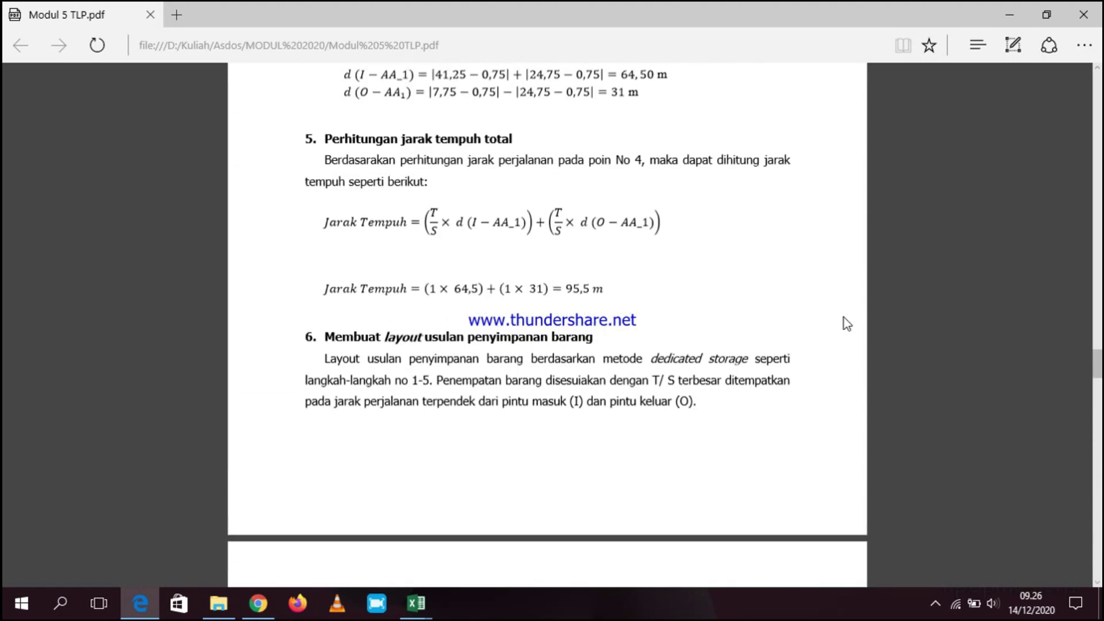
scroll(845, 324, up, 3)
scroll(843, 322, down, 1)
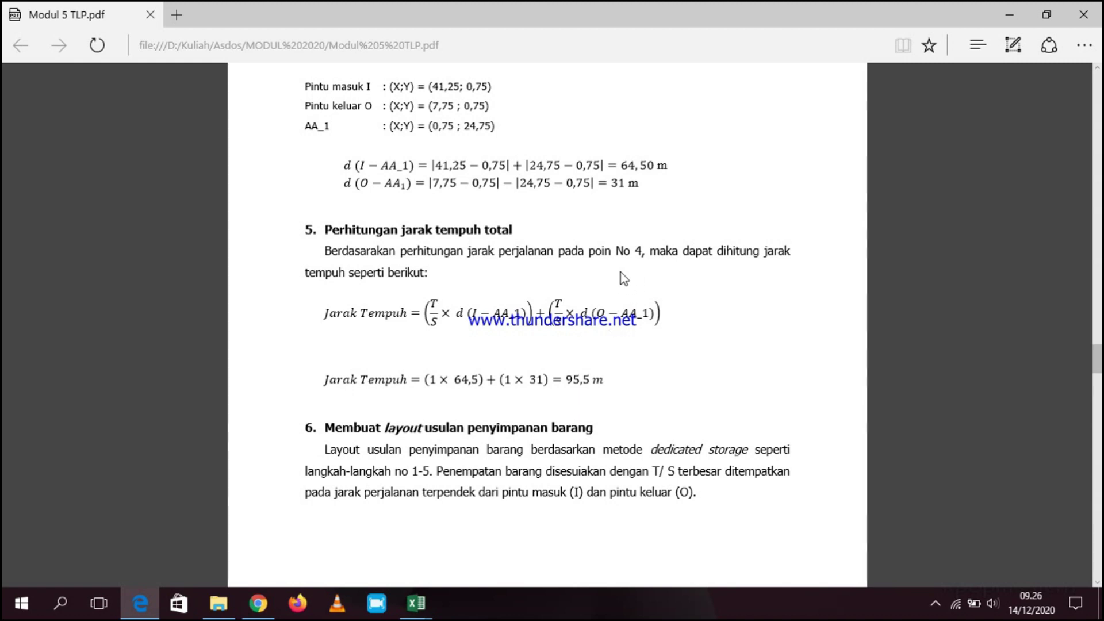
click(1001, 12)
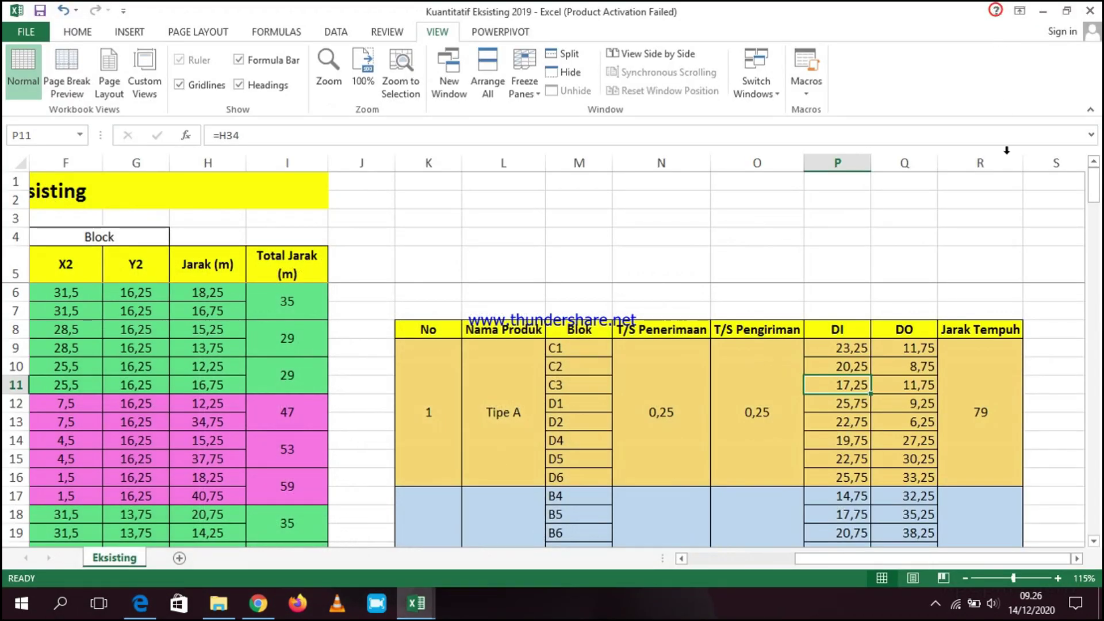
- Clear the existing Jarak Tempuh formula for Tipe A in R9
click(1026, 403)
click(1005, 387)
key(Delete)
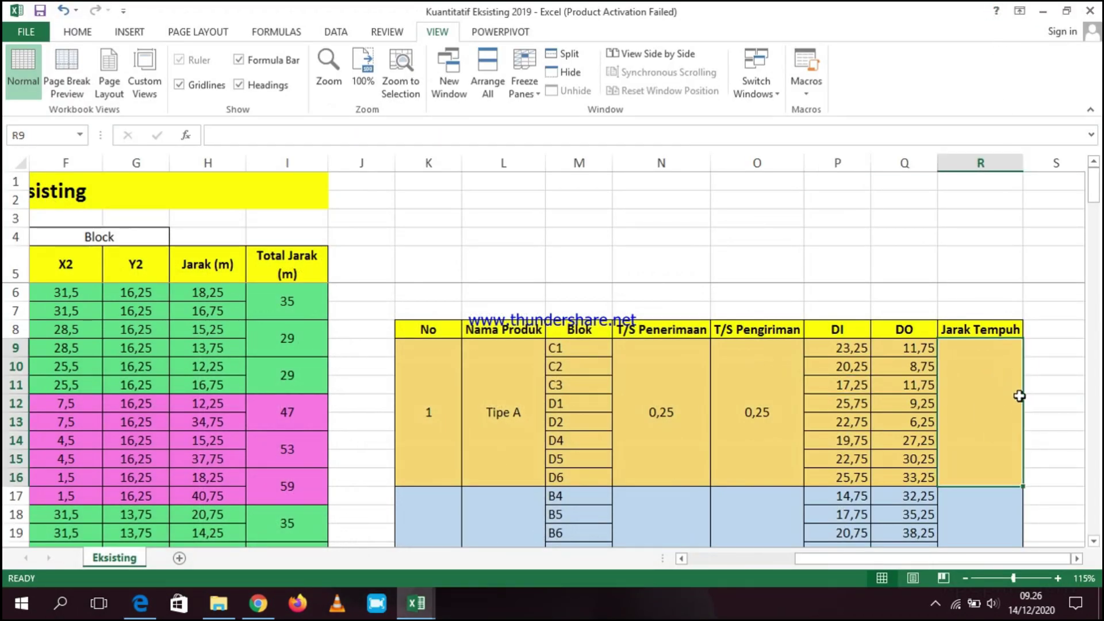
- Enter =(N9*(SUM(P9:P16))) in R9 to multiply Tipe A's T/S Penerimaan by the sum of its DI distances
text(=)
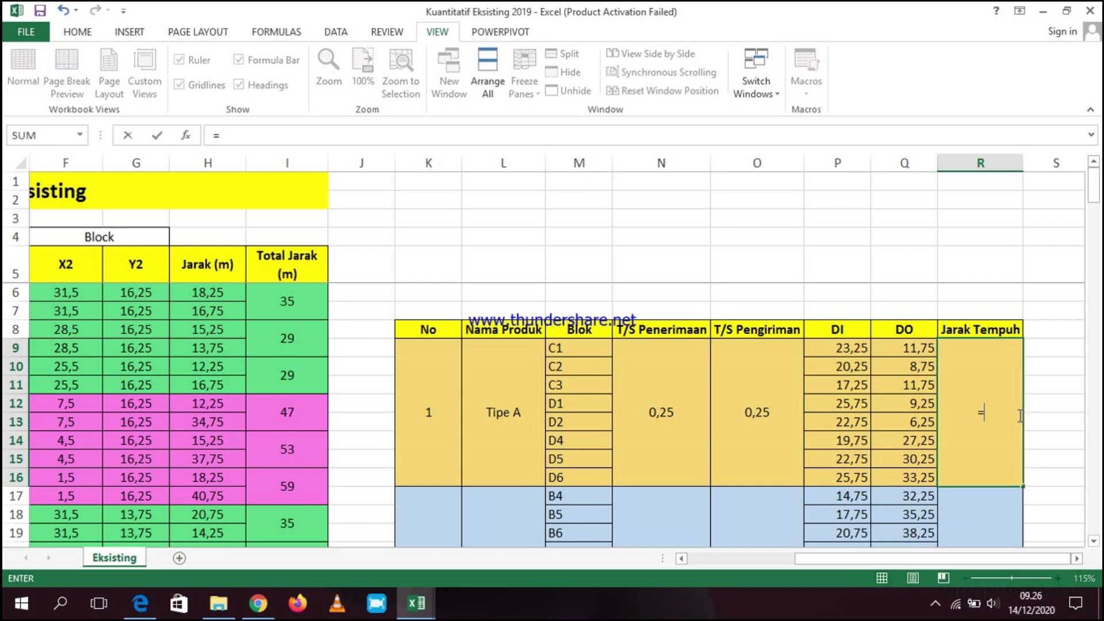
click(640, 381)
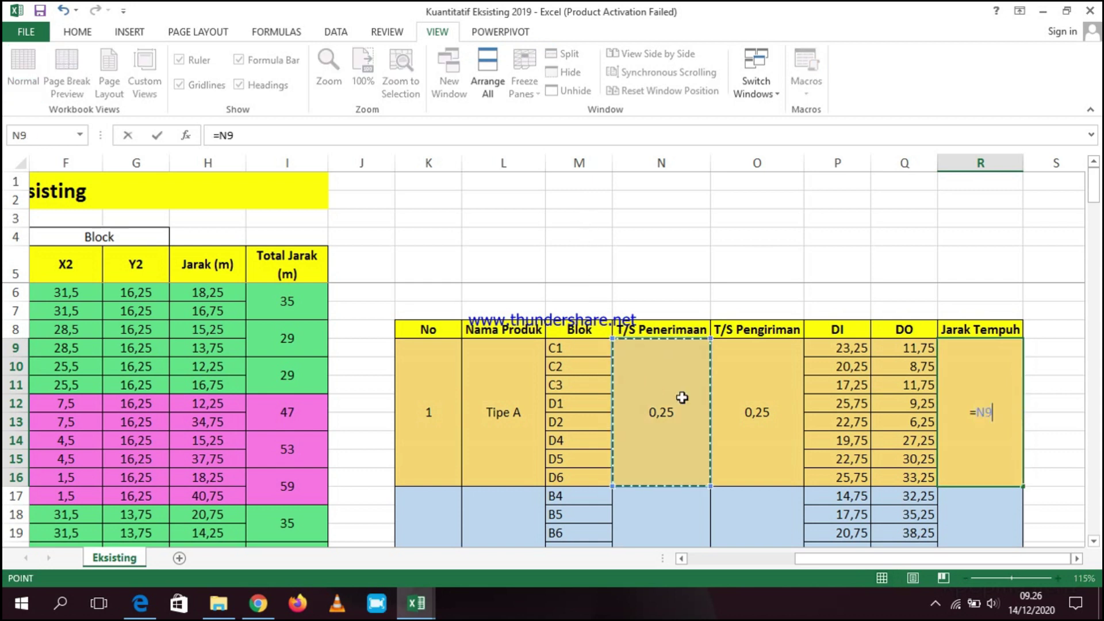
key(BackSpace)
key(BackSpace)
text(L)
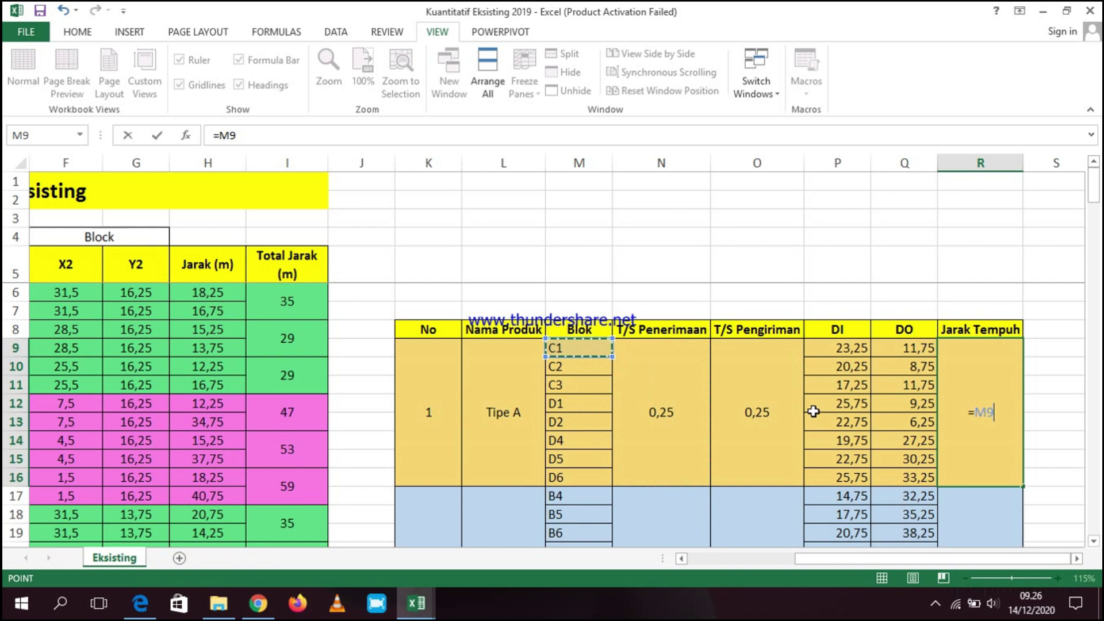
key(BackSpace)
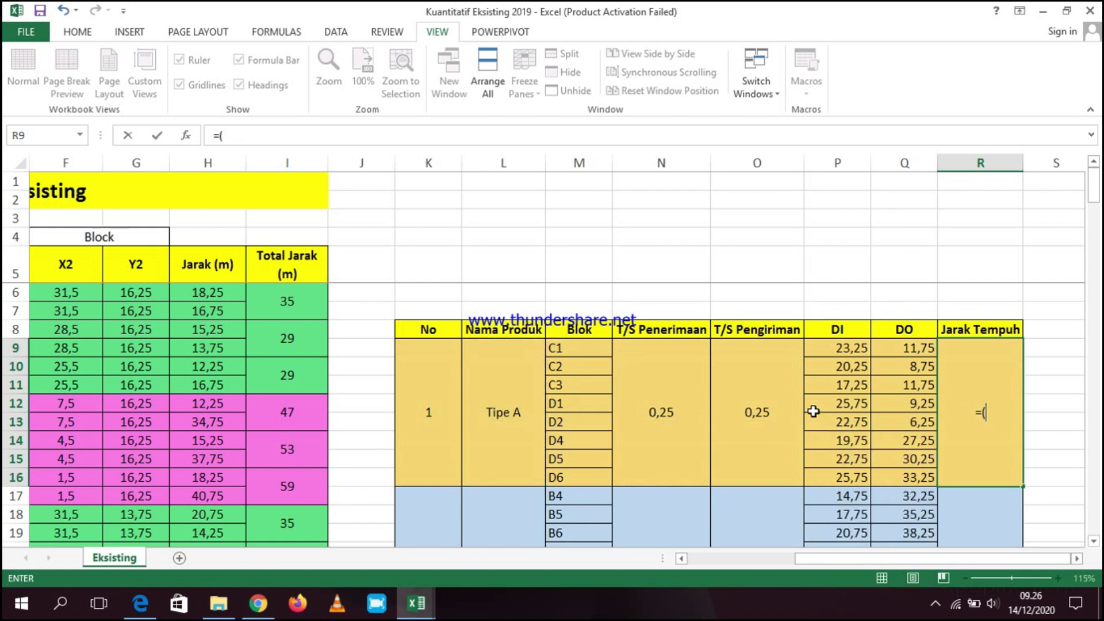
click(687, 380)
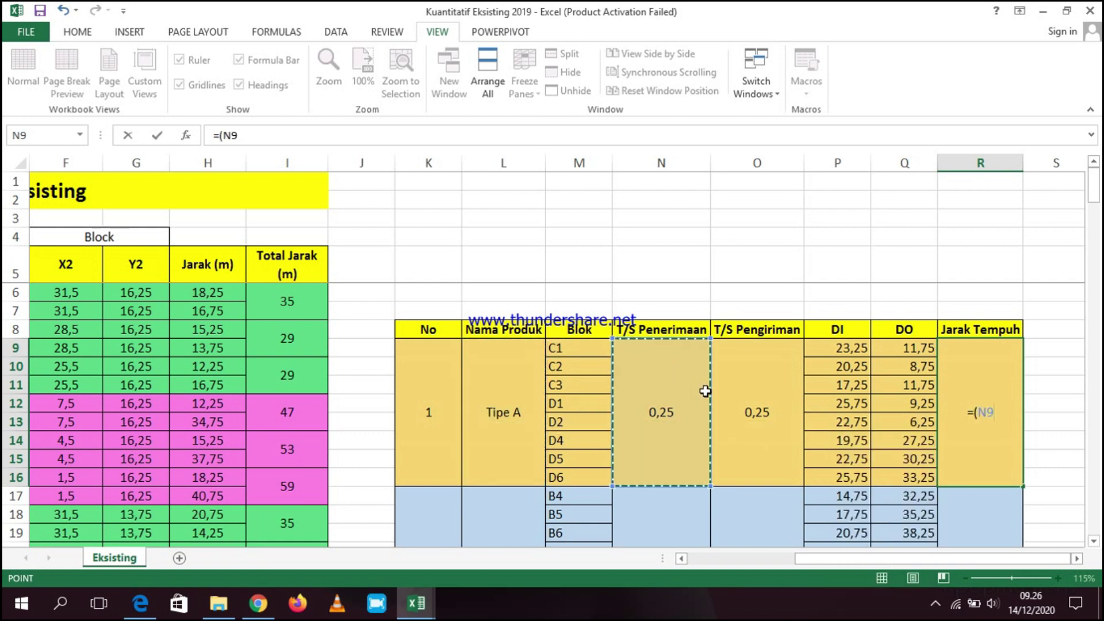
text(*(sum)
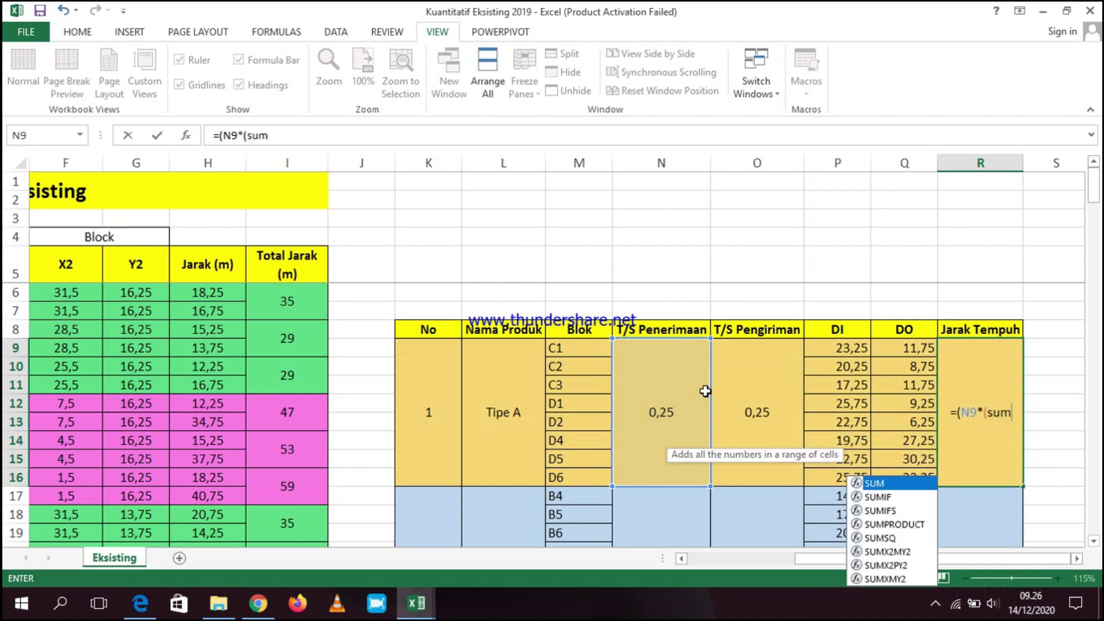
double_click(897, 482)
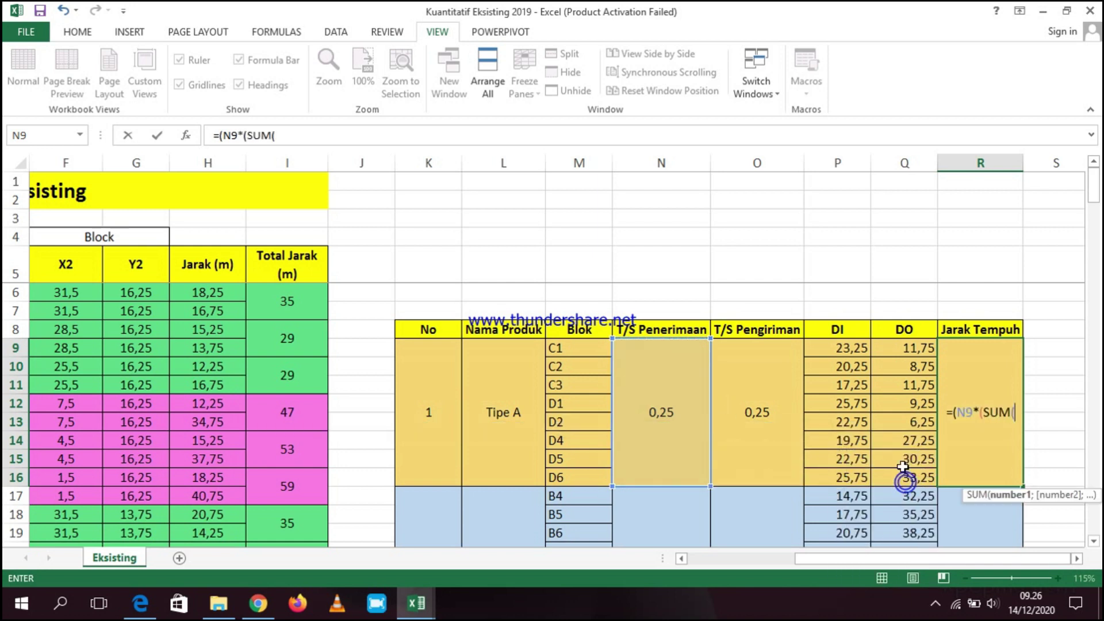
drag(827, 349, 826, 474)
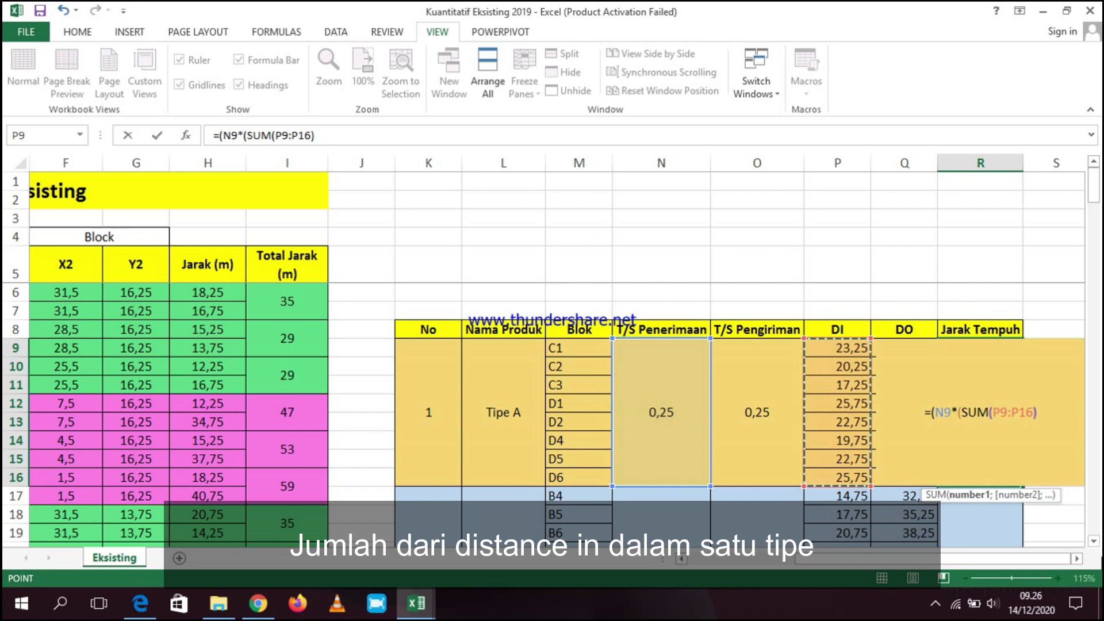
text()))
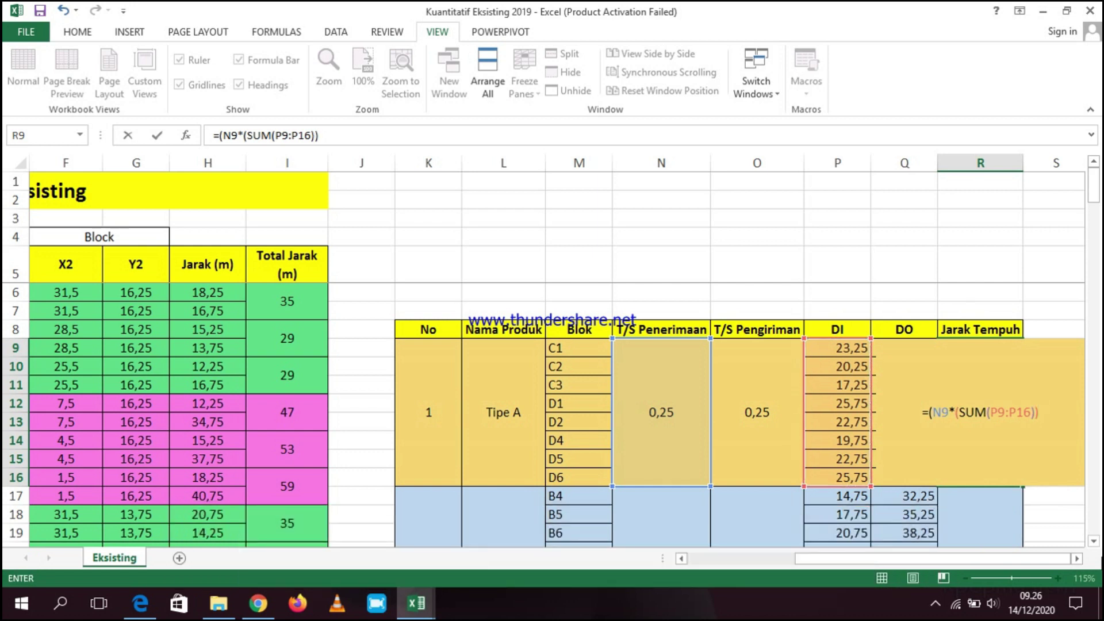
text()+)
key(BackSpace)
text(+)
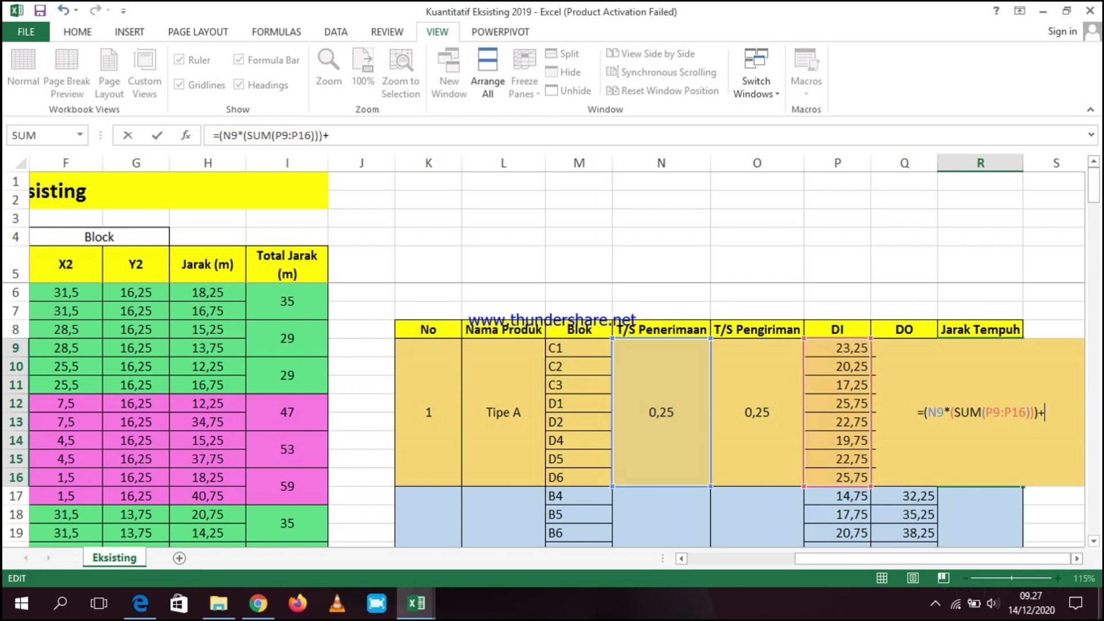
text(()
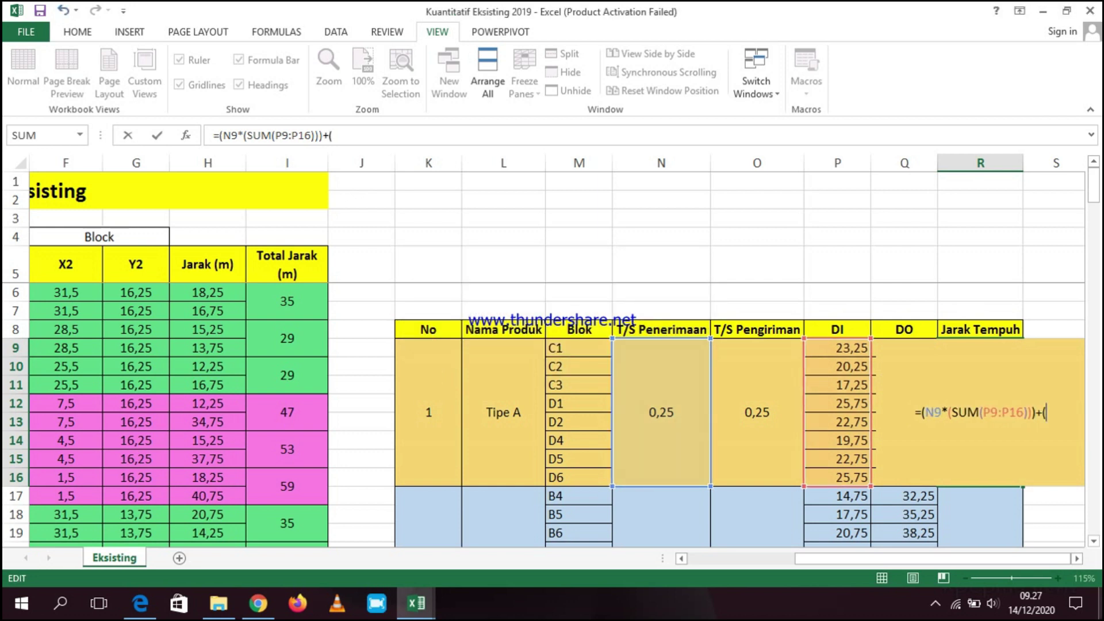
click(734, 413)
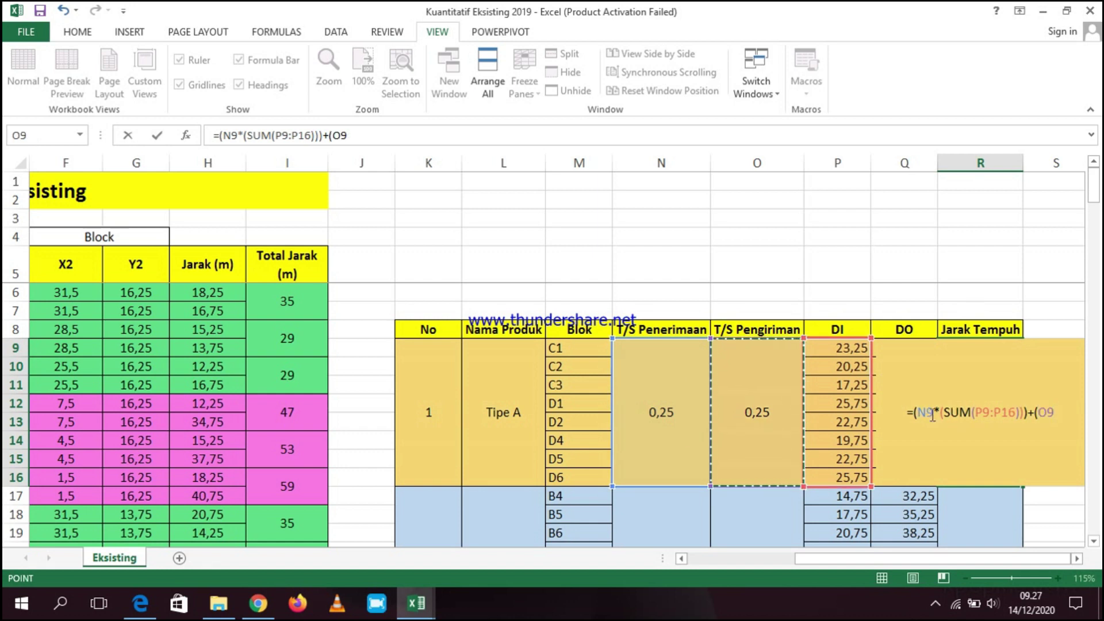
text(*)
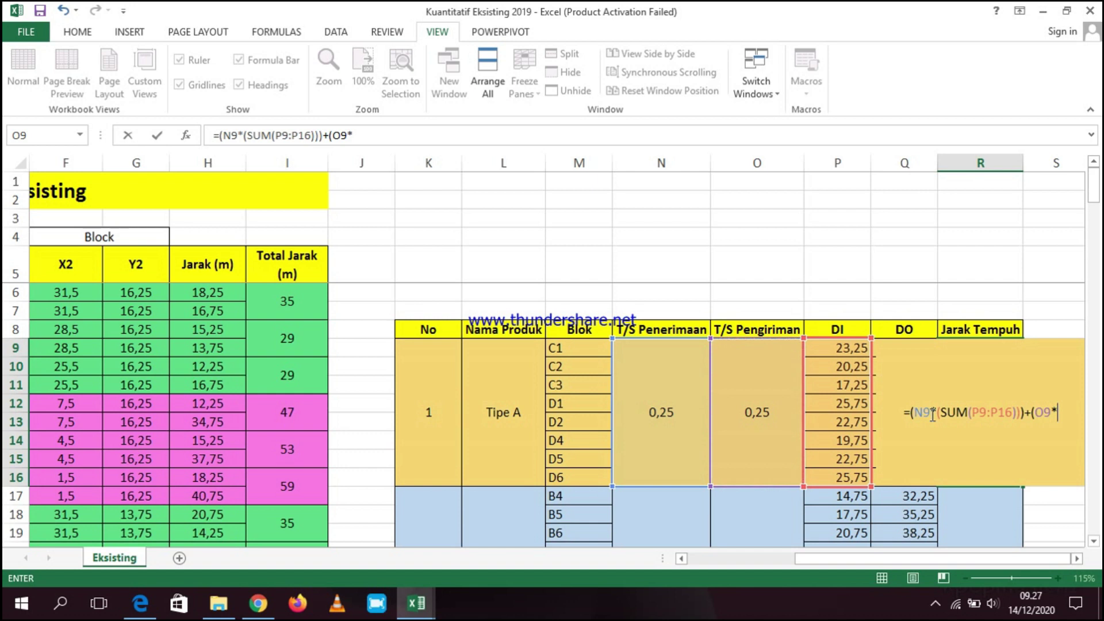
text((sum)
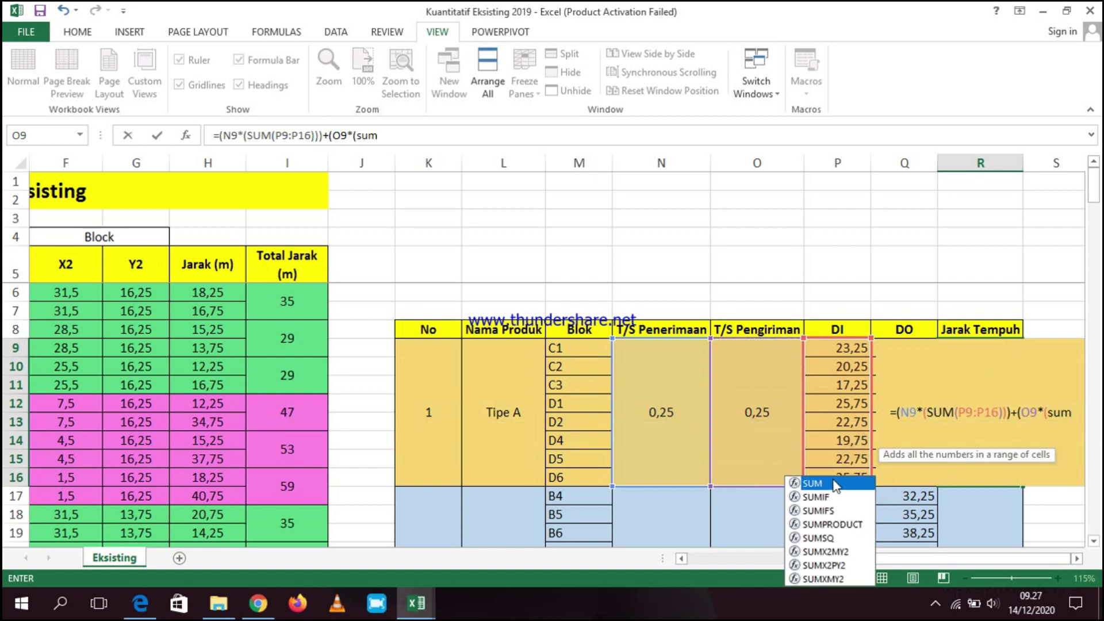
key(Tab)
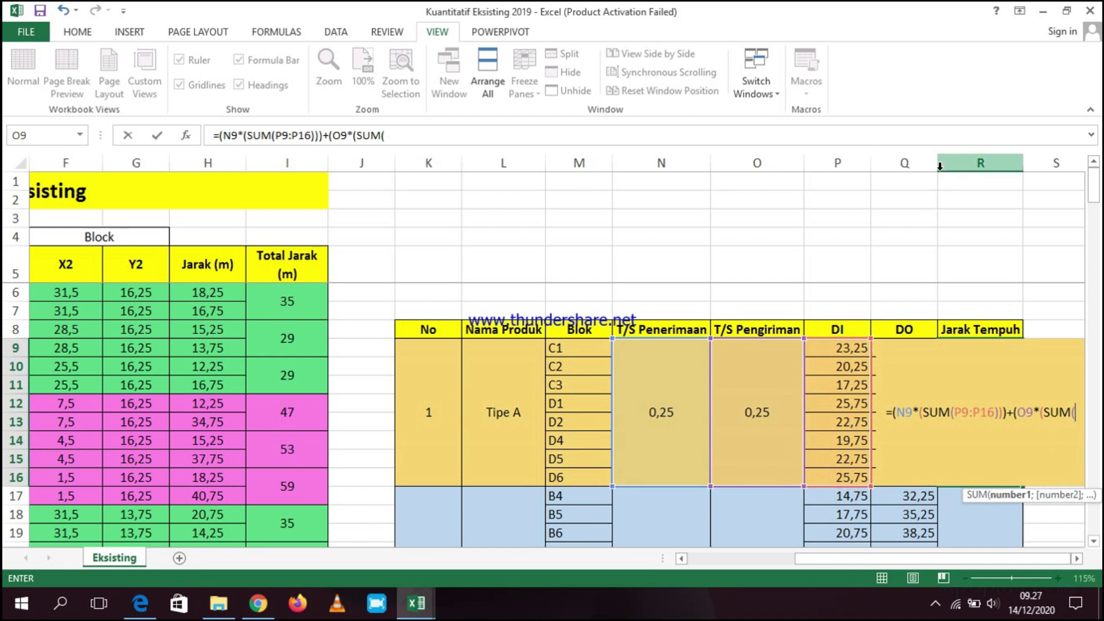
key(Escape)
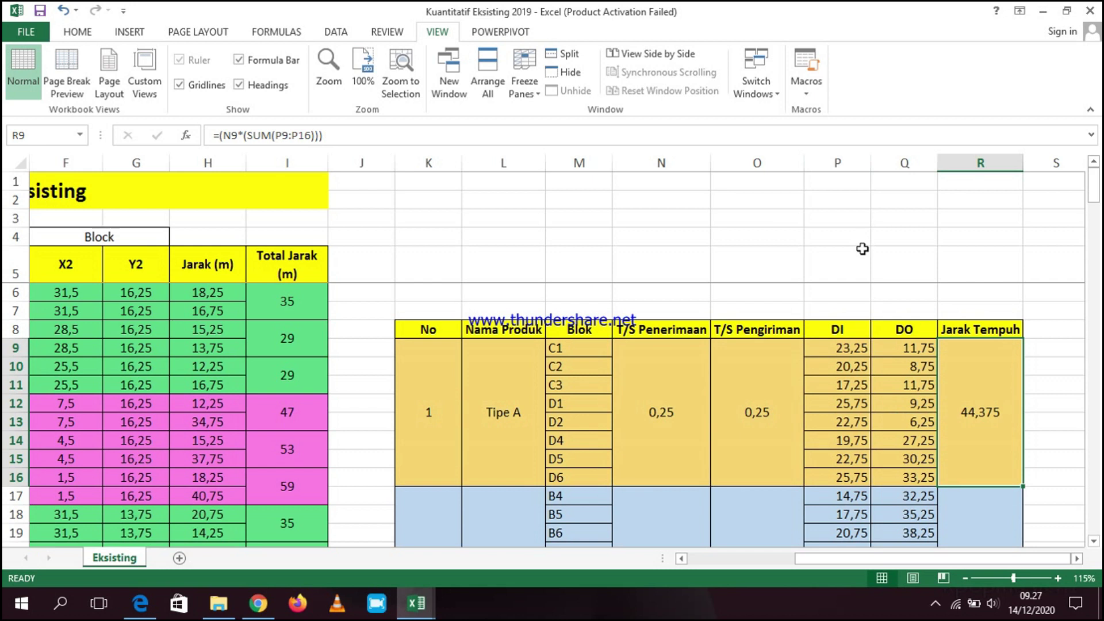
- Widen the DO column and extend R9's formula with +(O9*(SUM(Q9:Q16))) to add Tipe A's T/S Pengiriman times its DO distances
drag(938, 164, 1005, 167)
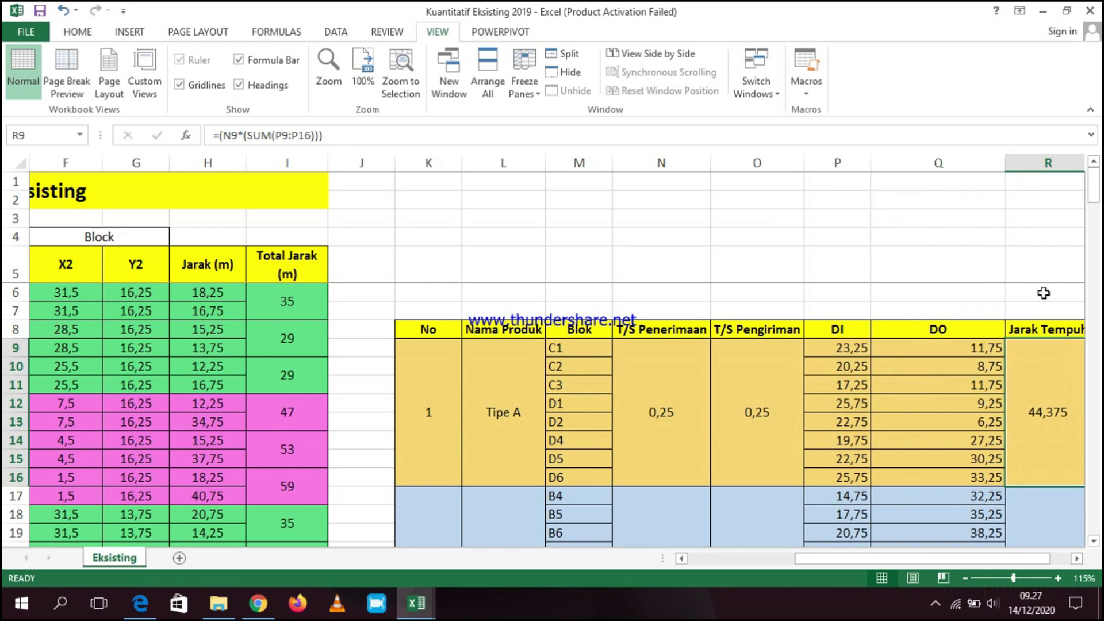
double_click(1066, 419)
text(+()
click(675, 429)
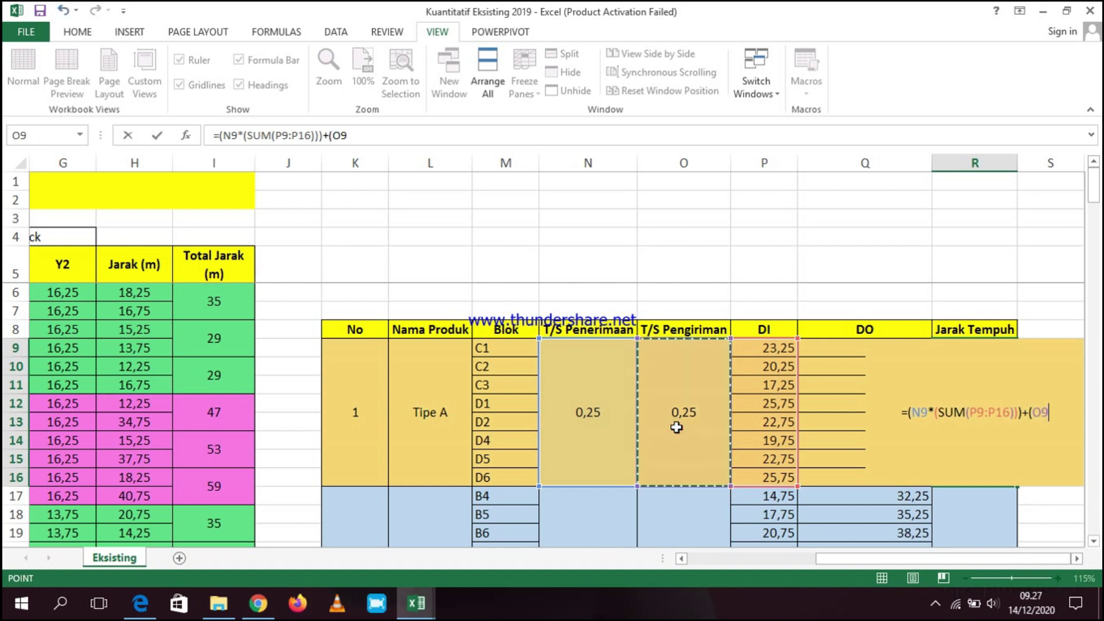
text(*(su)
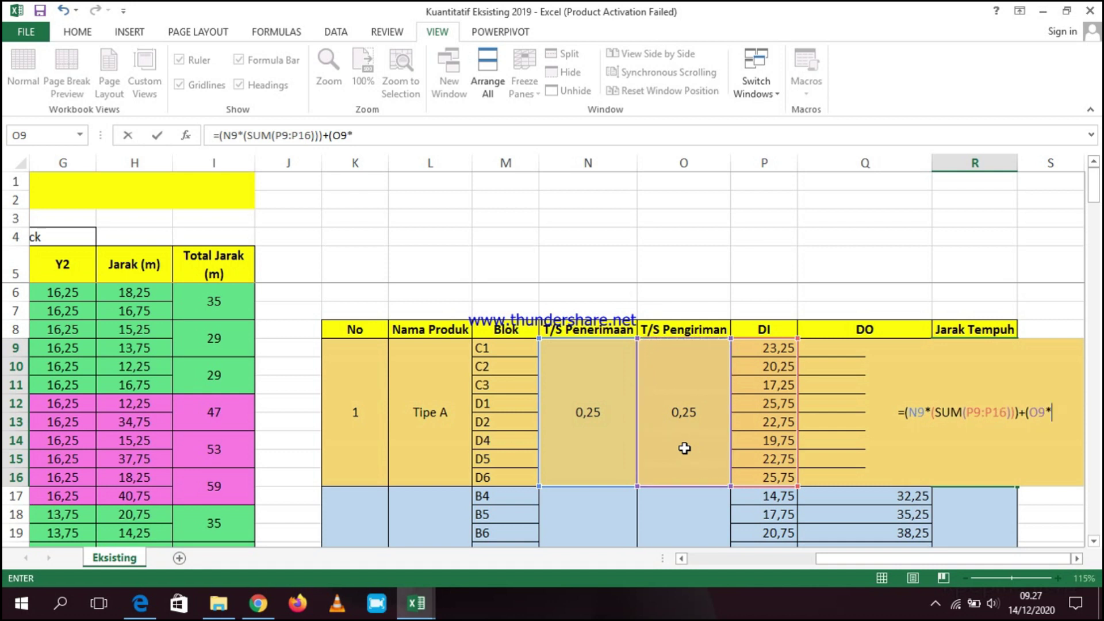
text(m)
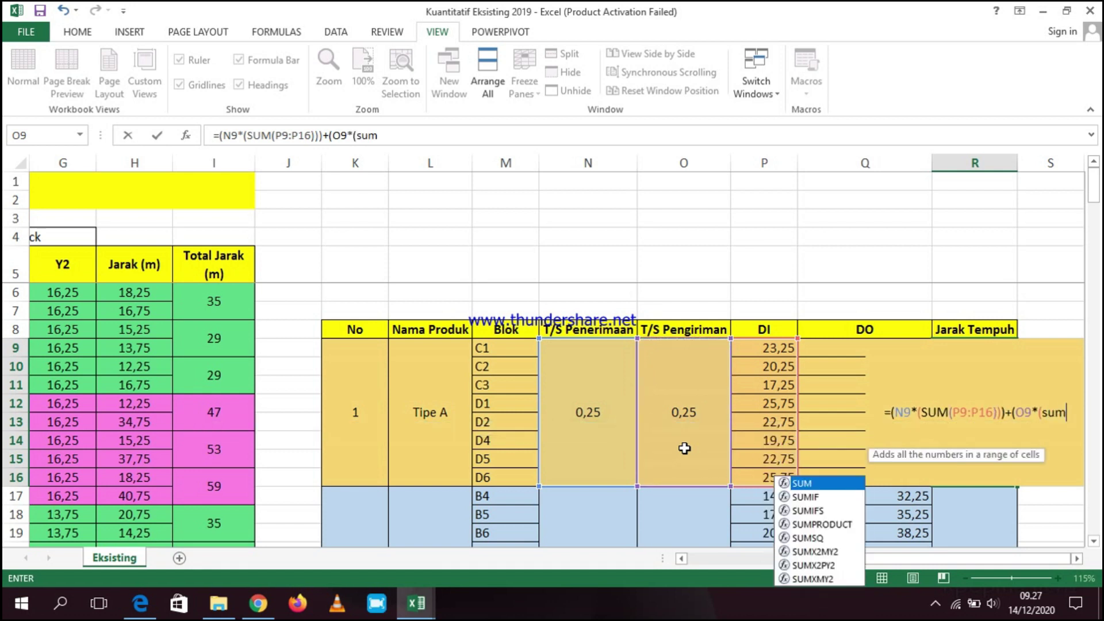
double_click(855, 488)
drag(826, 348, 826, 483)
text()))
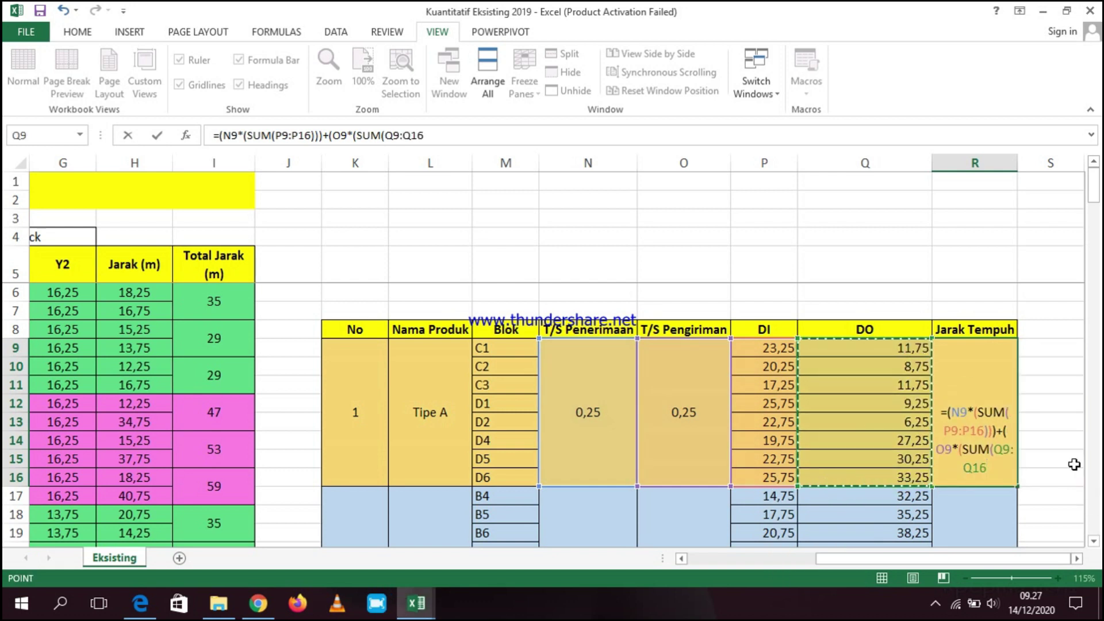
key(Return)
key(Return)
scroll(1101, 264, up, 1)
scroll(1101, 265, up, 2)
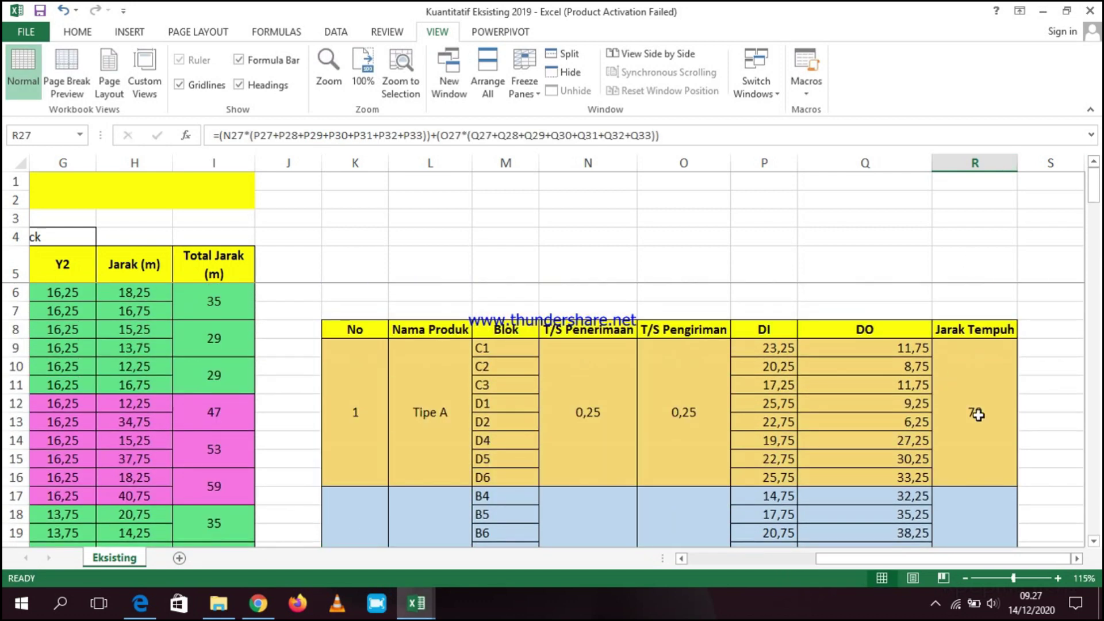
- Examine Tipe B's Jarak Tempuh formula in R17 and the DI and DO cells it references
scroll(985, 425, down, 1)
click(989, 468)
click(976, 362)
click(986, 479)
scroll(982, 417, down, 2)
scroll(982, 417, up, 2)
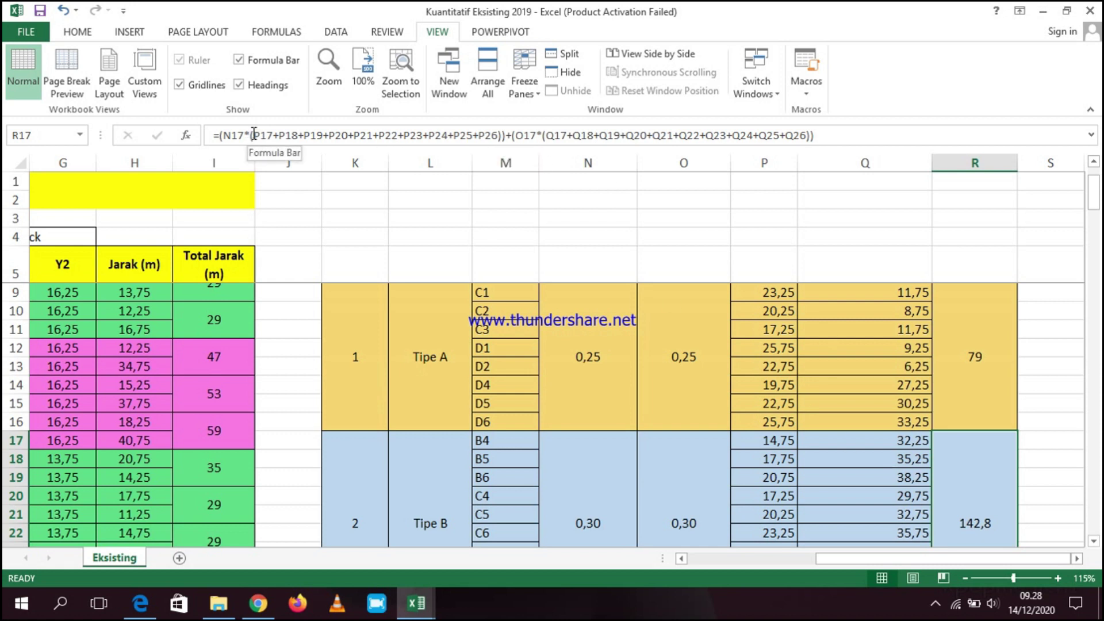
double_click(989, 488)
scroll(989, 490, down, 1)
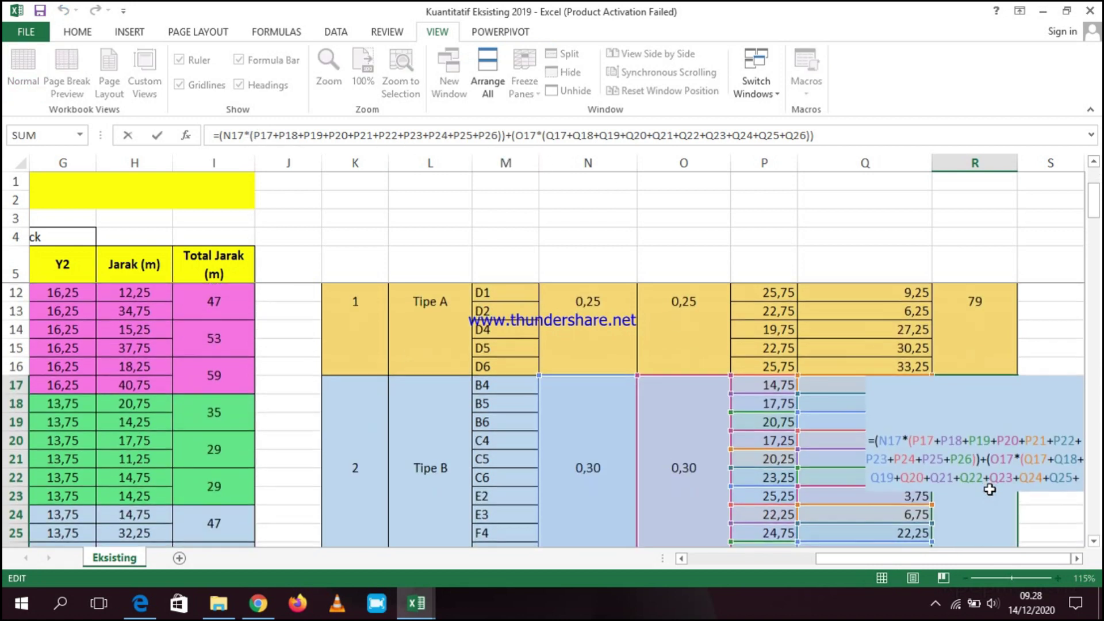
scroll(989, 490, down, 1)
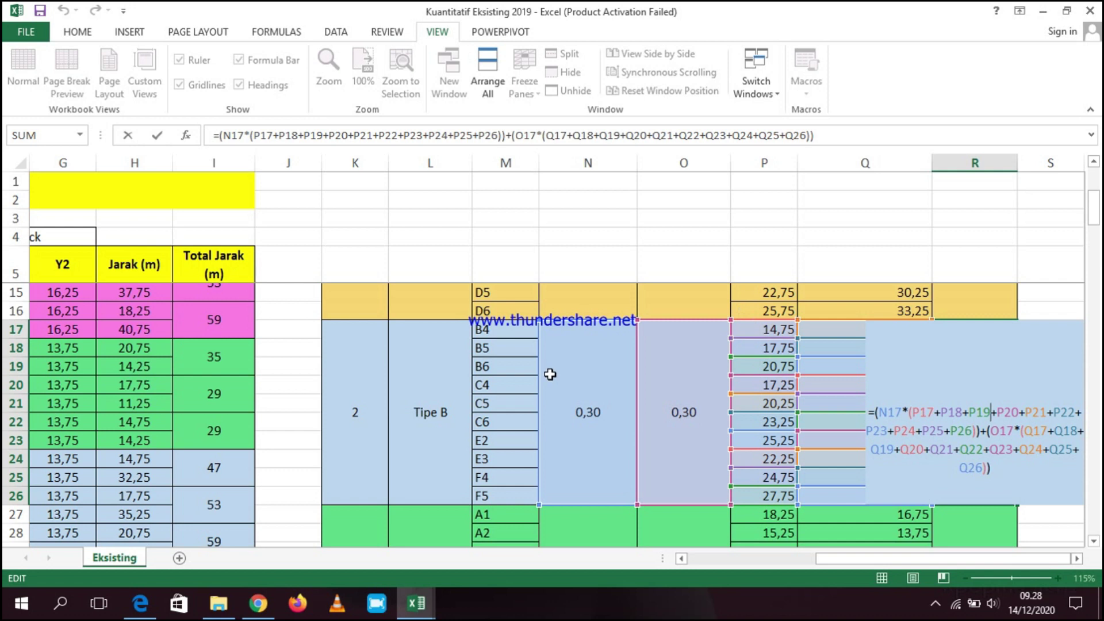
drag(757, 328, 923, 389)
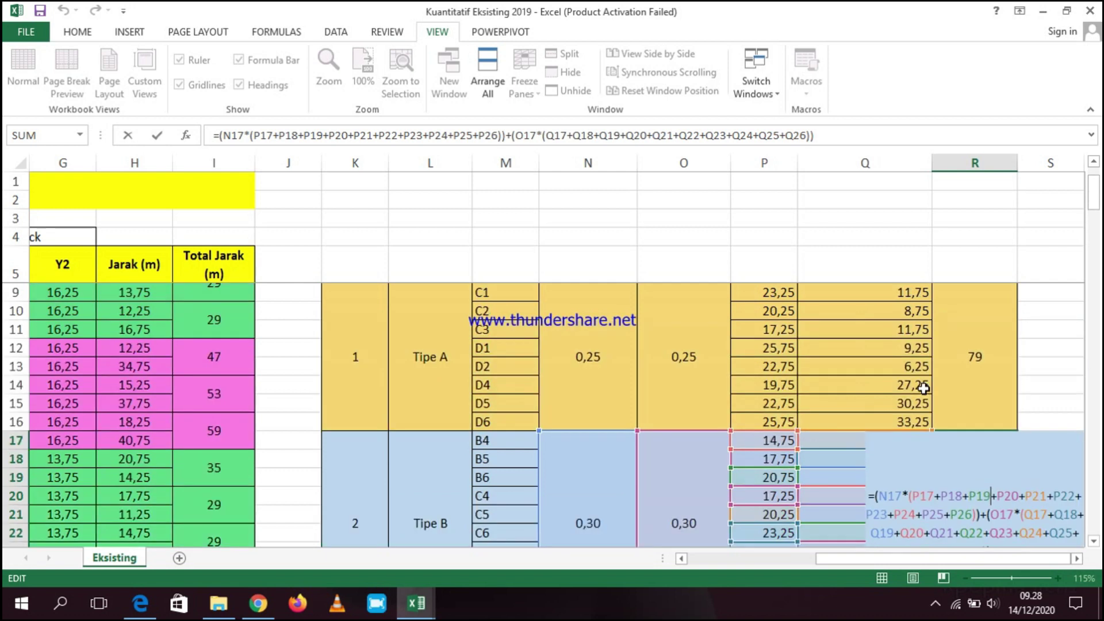
key(Escape)
- Review Tipe A's SUM-based formula in R9 and the ranges it references, leaving it unchanged
click(971, 364)
double_click(972, 363)
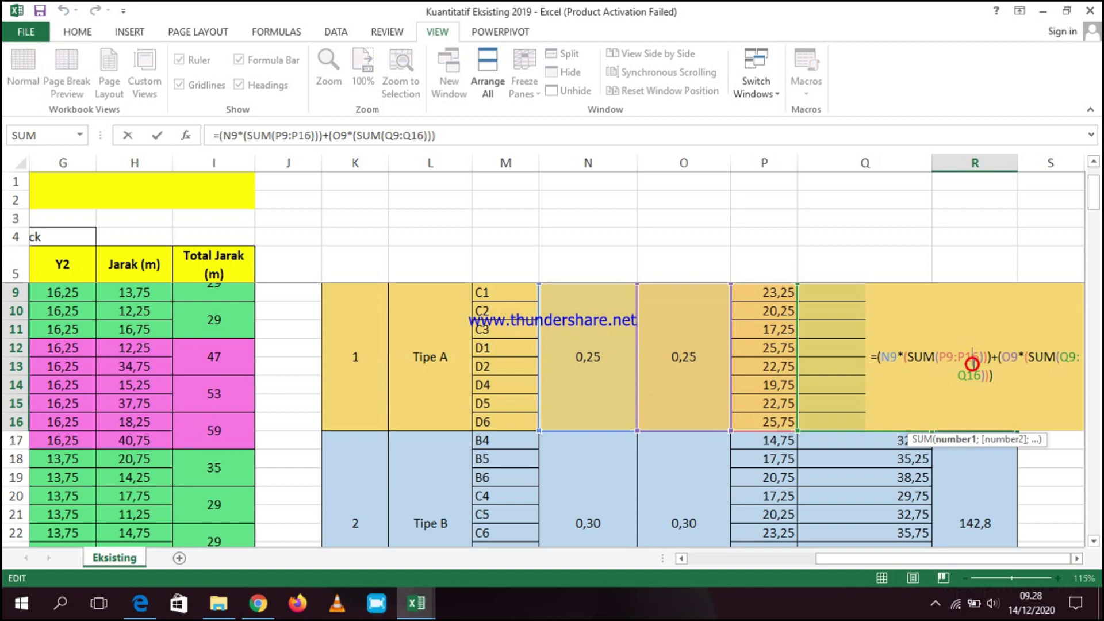
key(Escape)
- Look through the product table from Tipe A down to the Jarak Tempuh Total row
scroll(1017, 461, up, 6)
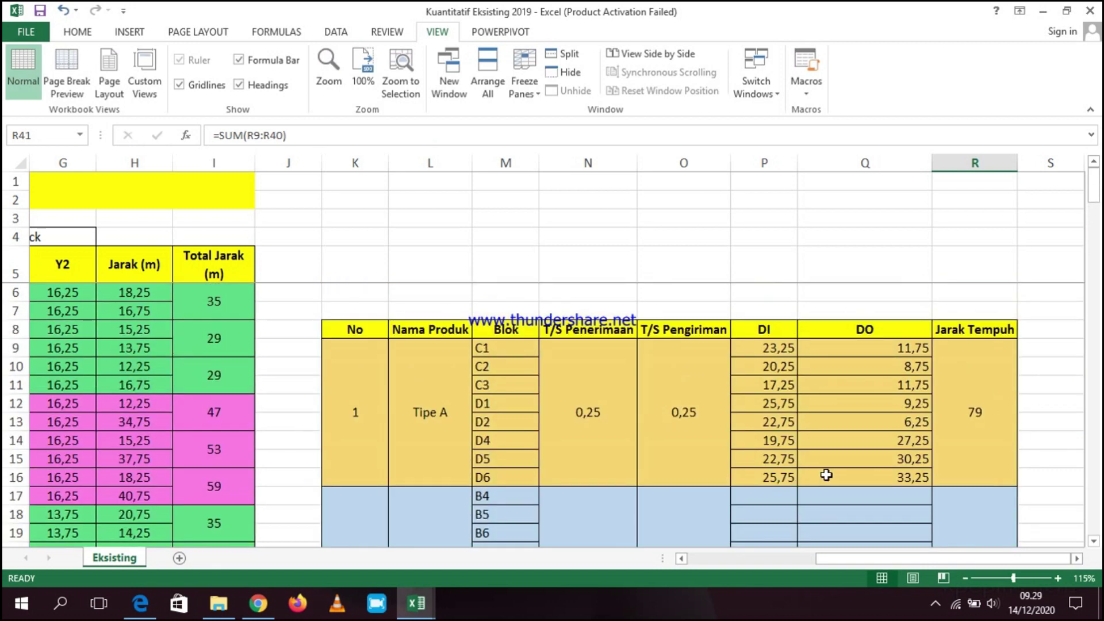
scroll(826, 475, down, 2)
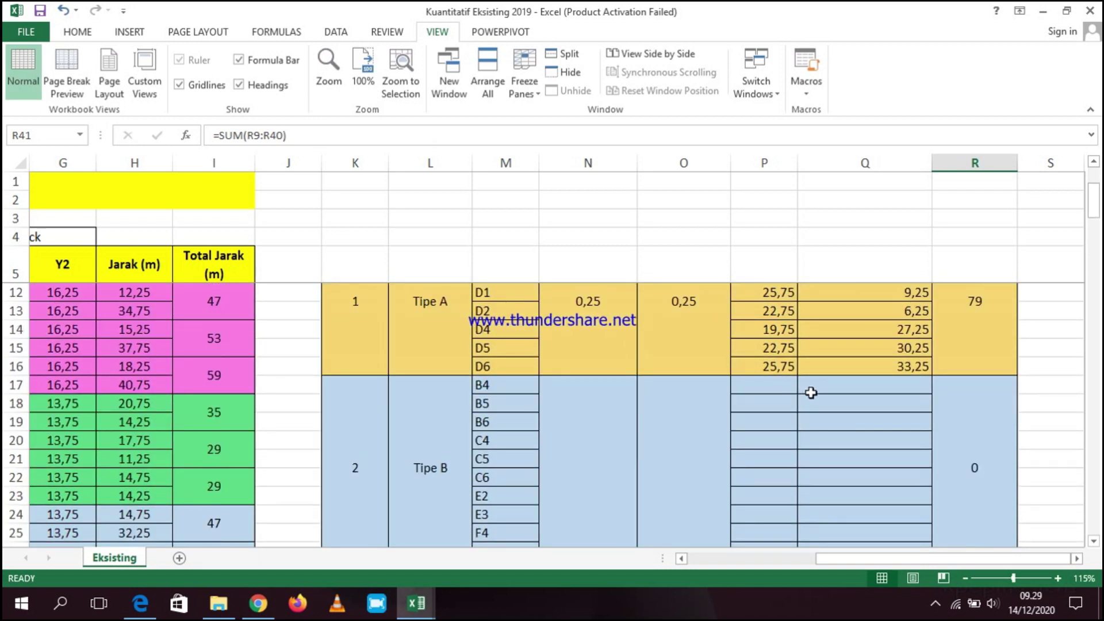
scroll(993, 444, up, 2)
scroll(993, 451, down, 5)
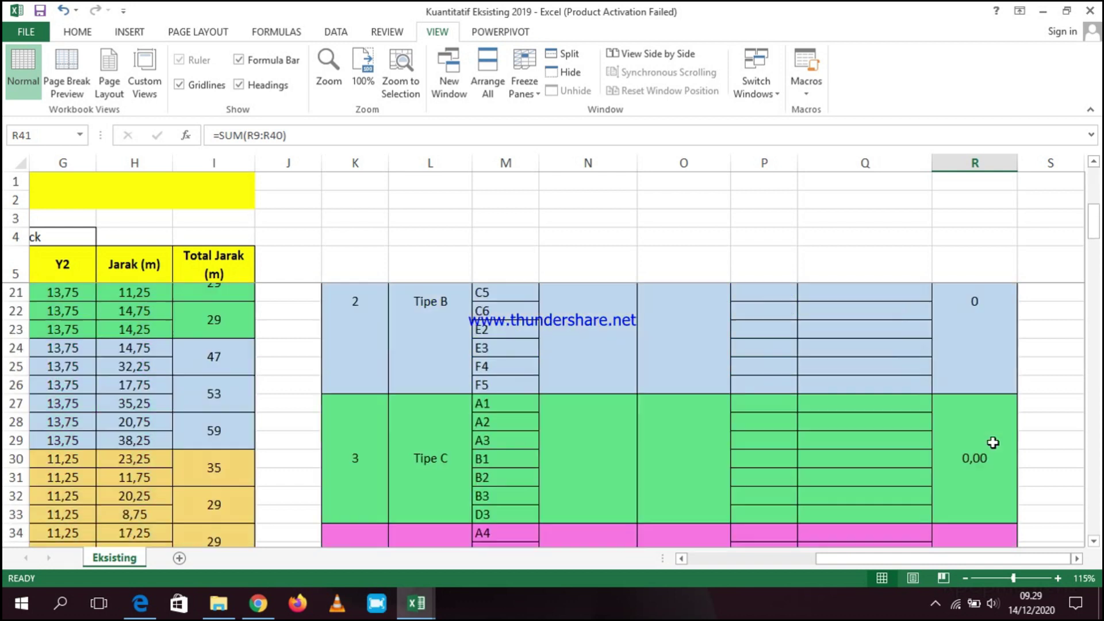
scroll(709, 458, down, 2)
scroll(709, 458, down, 3)
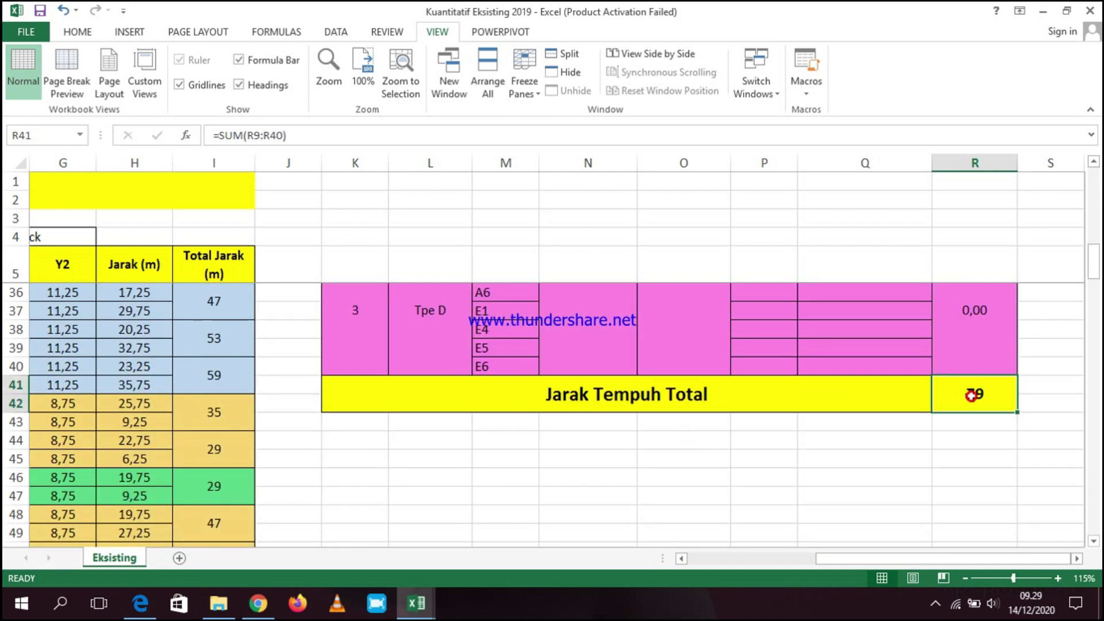
- Check the Jarak Tempuh formulas of Tipe A, B, C and D and the Jarak Tempuh Total formula in R41
scroll(981, 393, up, 10)
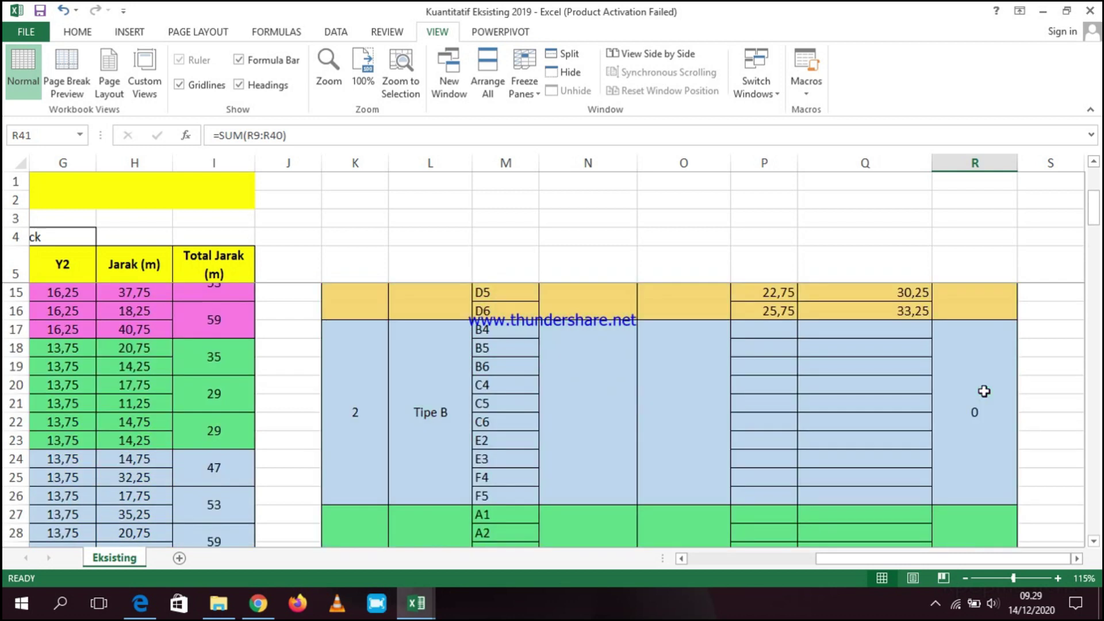
click(980, 390)
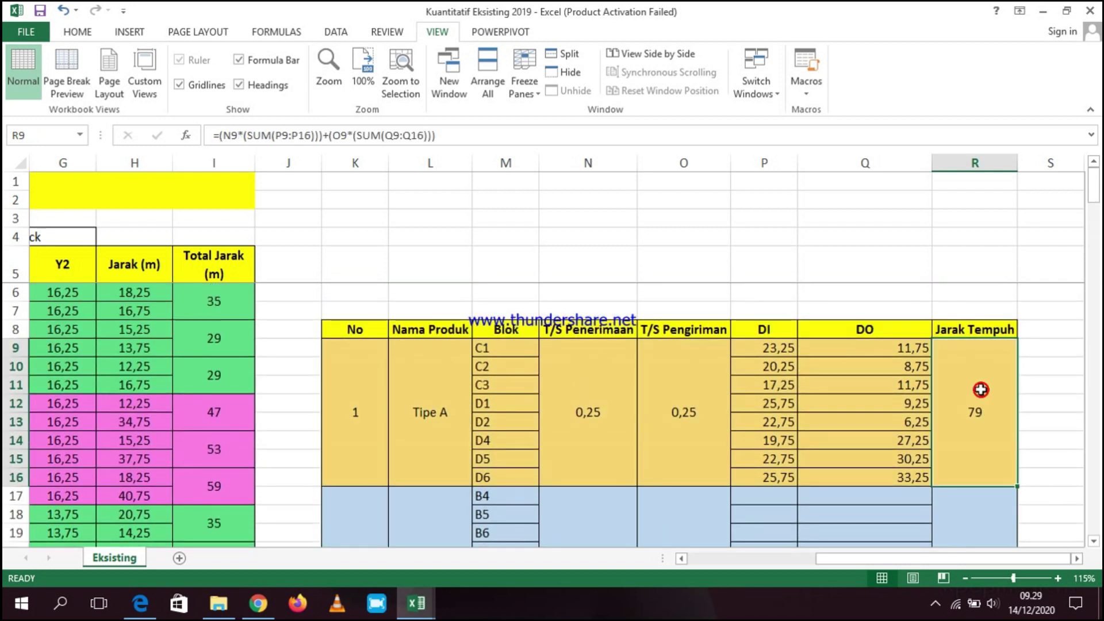
scroll(977, 402, down, 3)
click(977, 402)
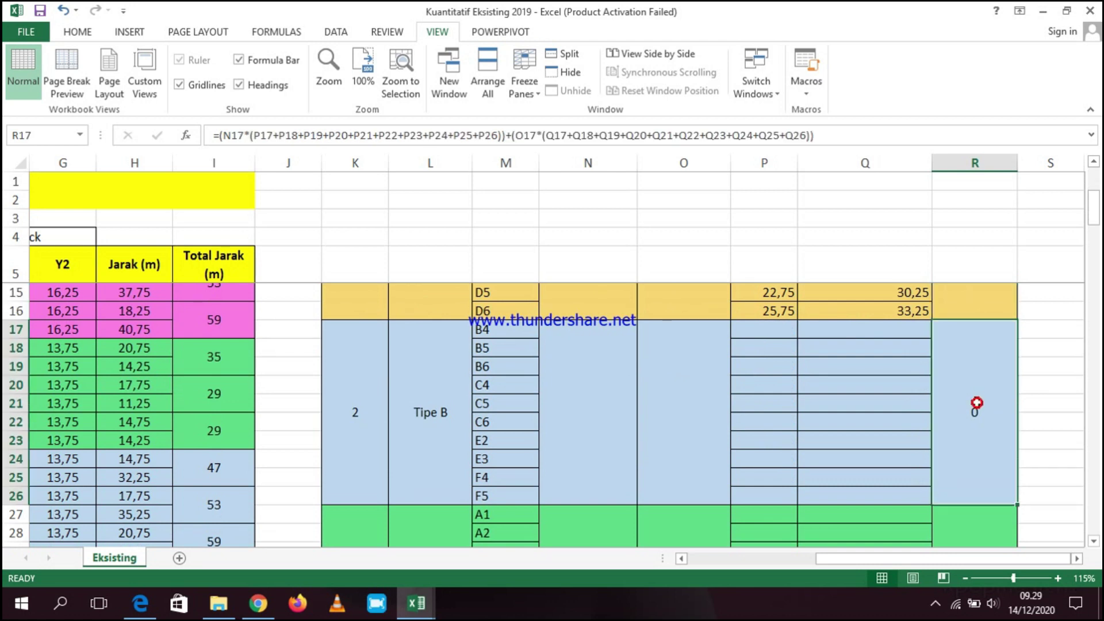
scroll(977, 402, down, 3)
click(977, 403)
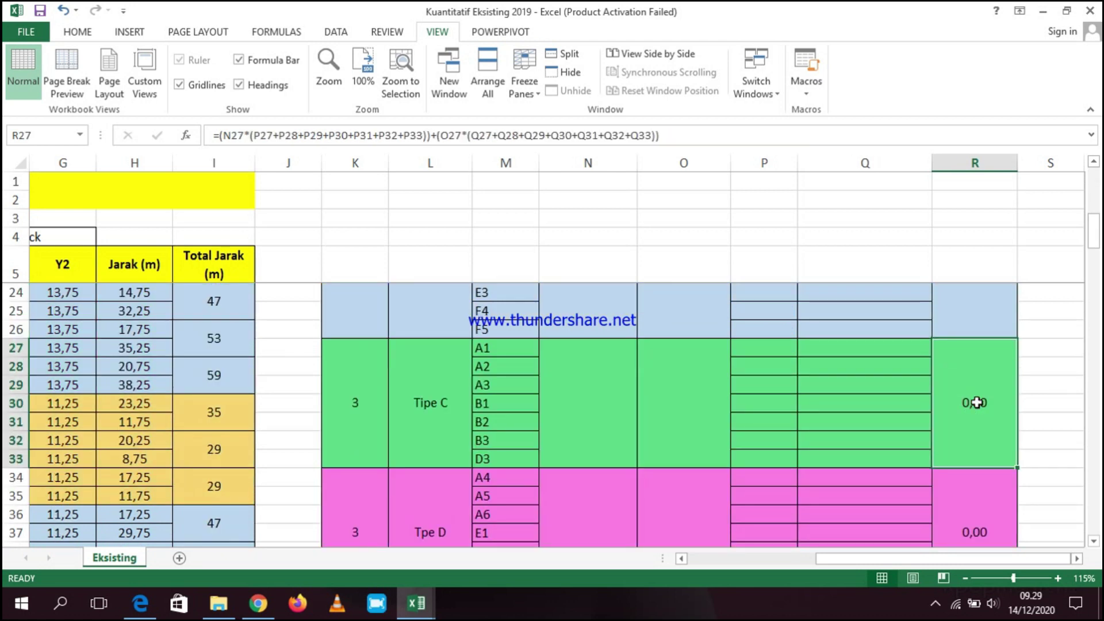
click(970, 500)
scroll(969, 500, down, 3)
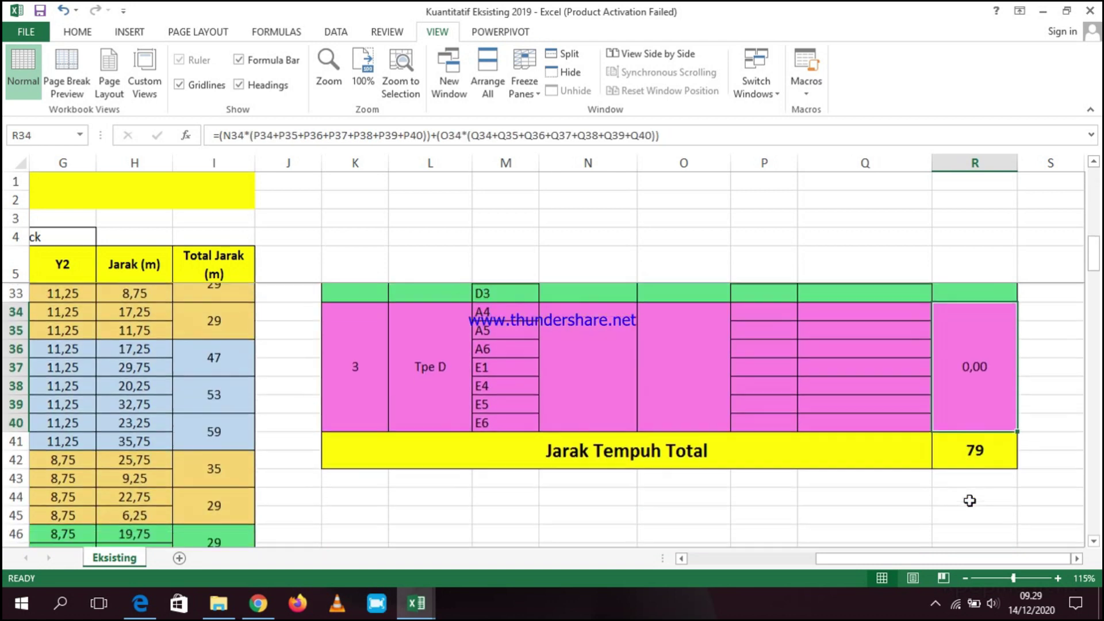
click(994, 452)
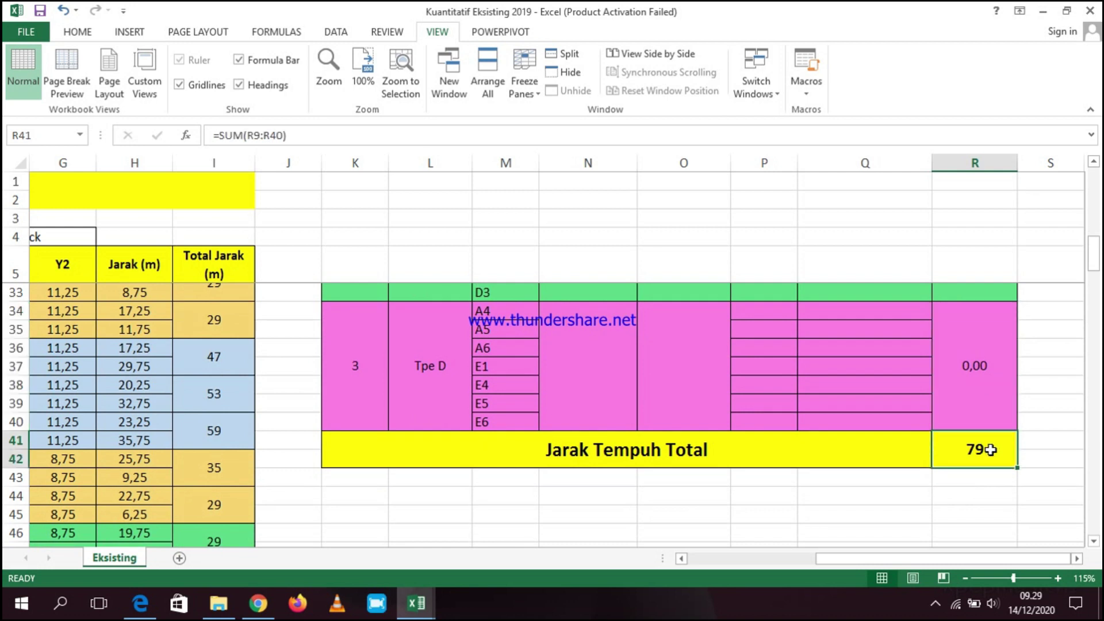
scroll(978, 414, up, 9)
scroll(975, 404, down, 6)
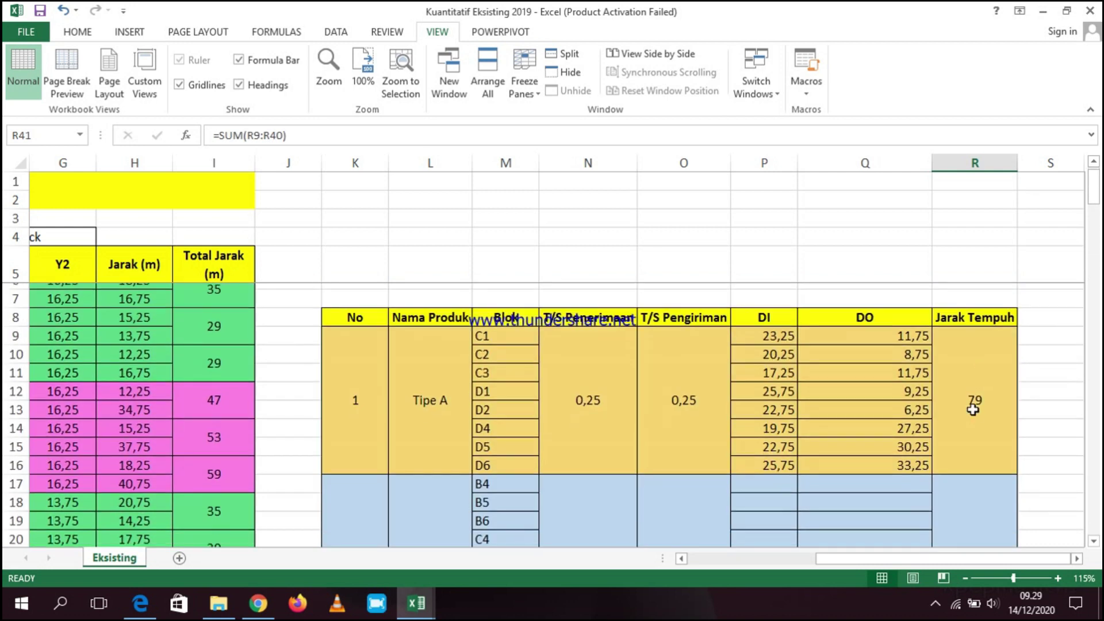
scroll(964, 460, up, 6)
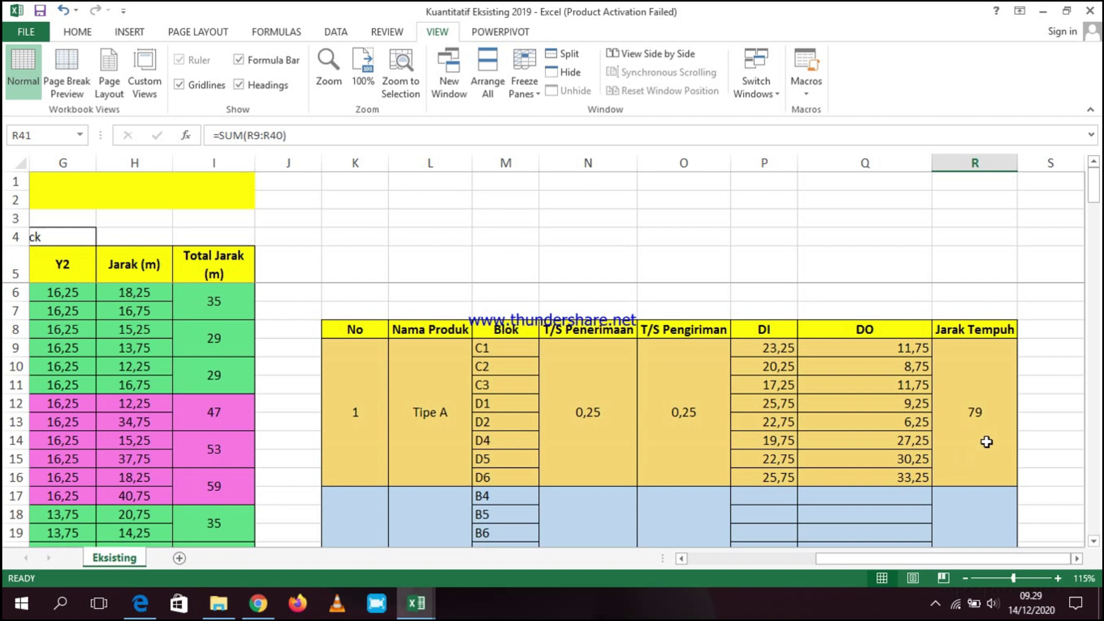
click(936, 603)
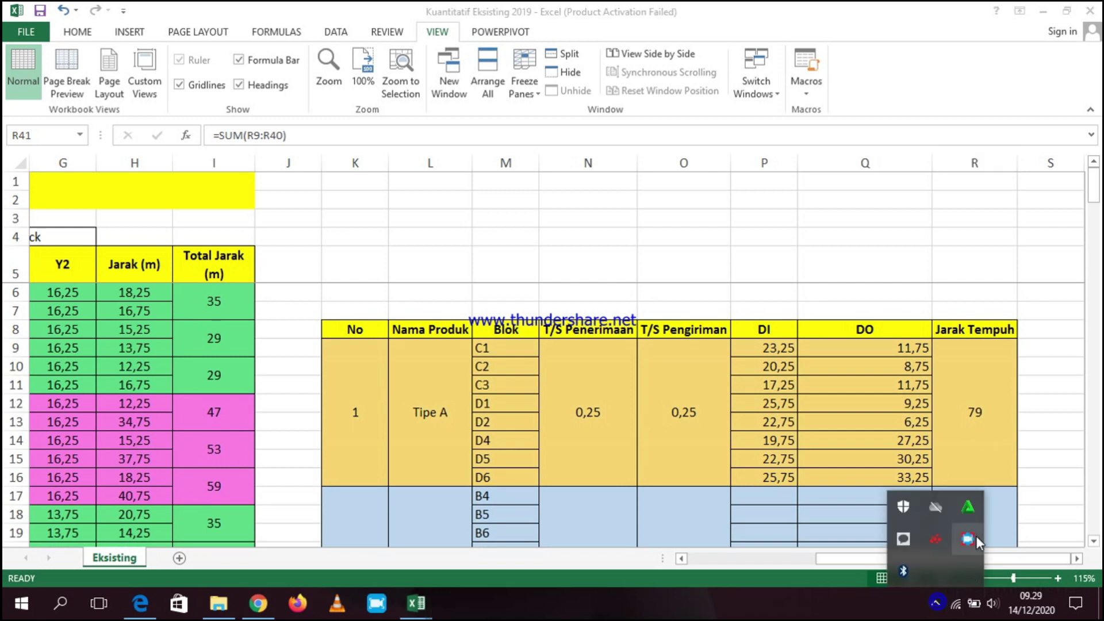
right_click(969, 539)
click(997, 492)
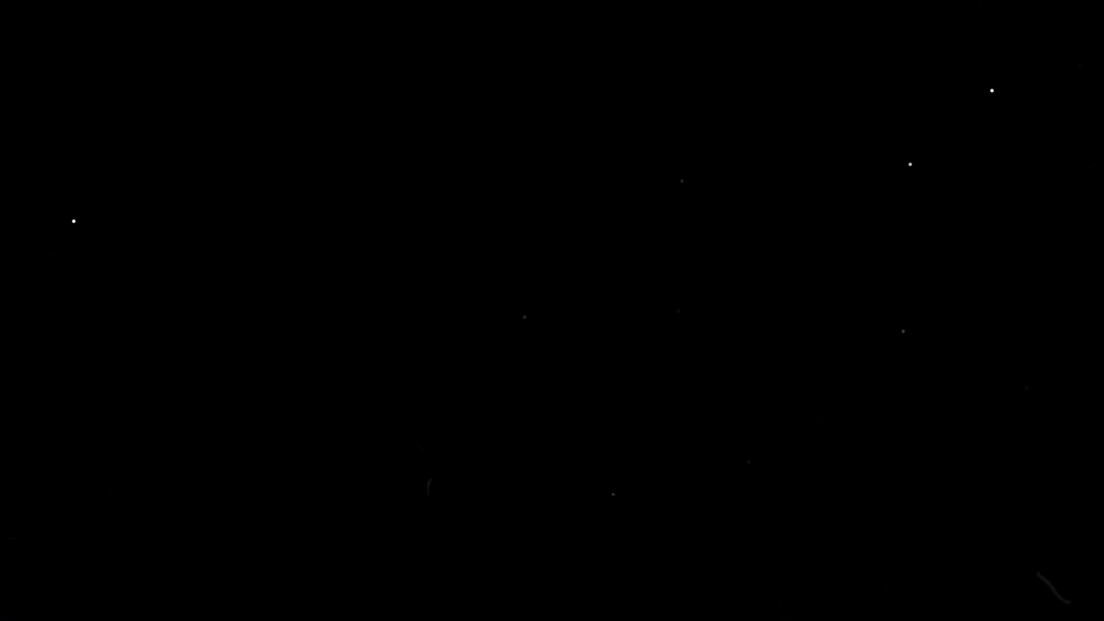